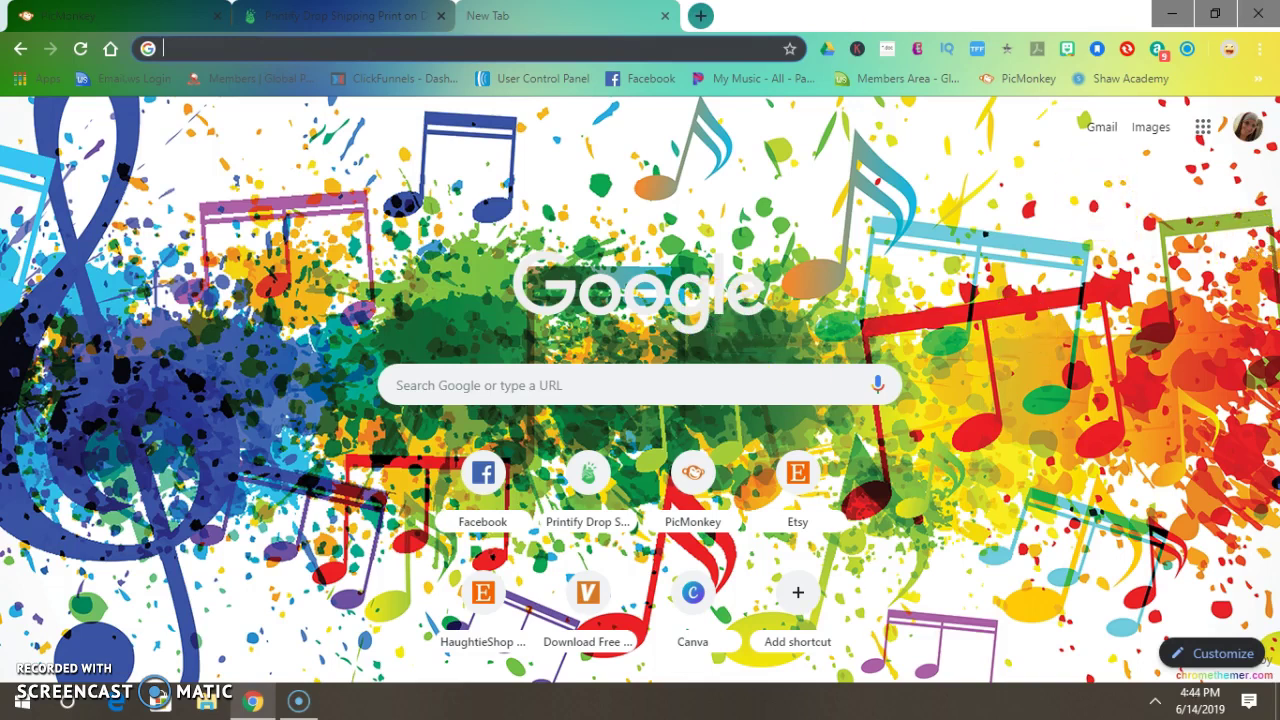
Open Canva and set up a custom-size design of 1500 × 1500 px
left_click(675, 640)
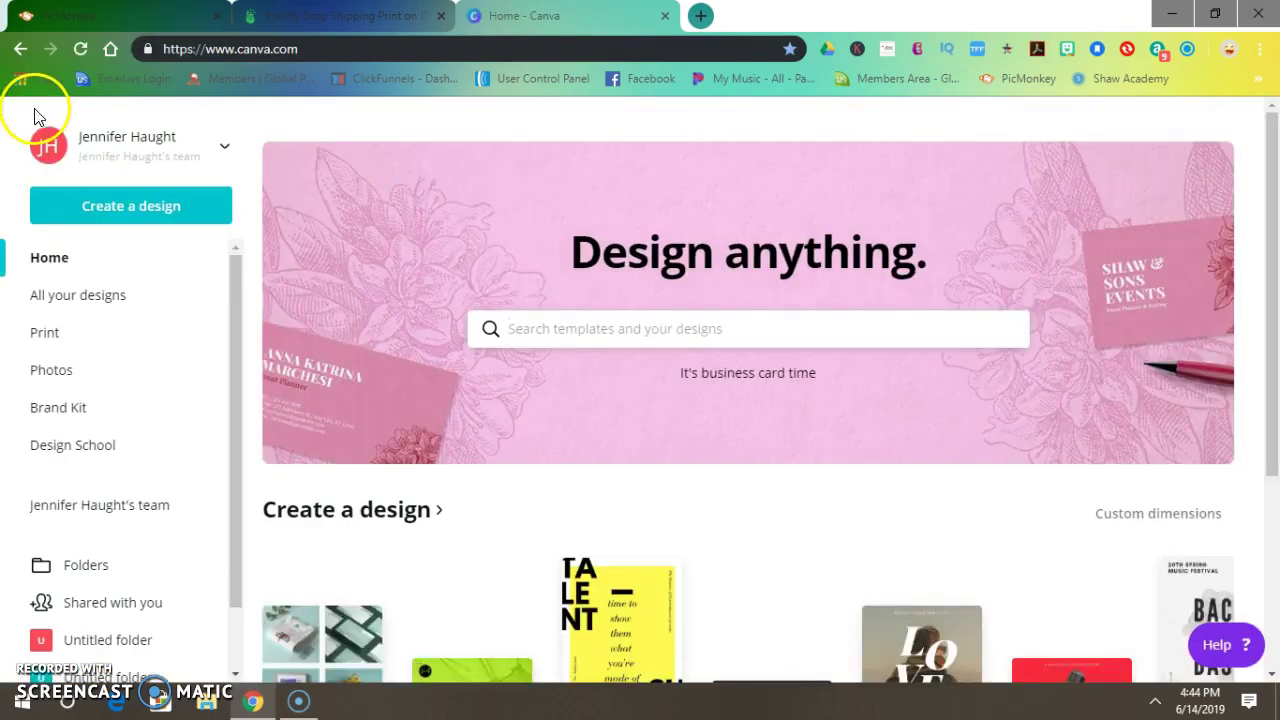
left_click(1187, 516)
left_click(971, 585)
type("1500")
key("Tab")
type("150")
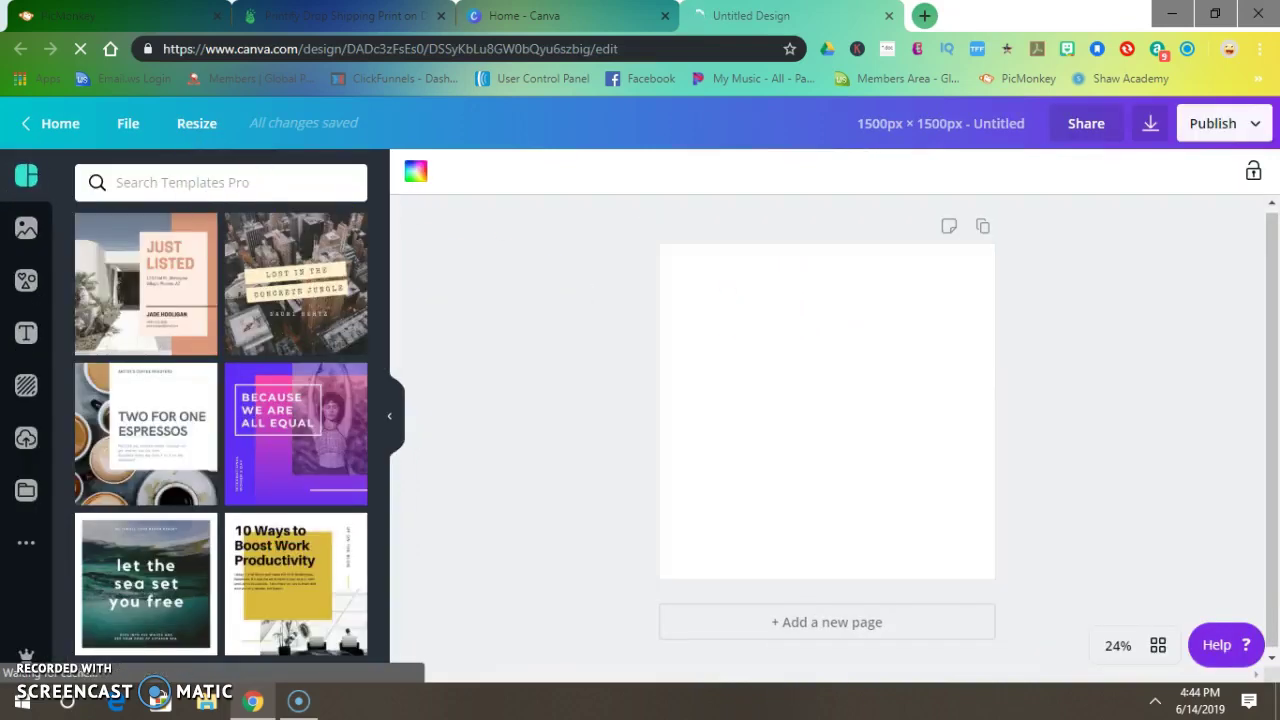
Add the recently used half-sunflower graphic from Elements to the design
left_click(26, 285)
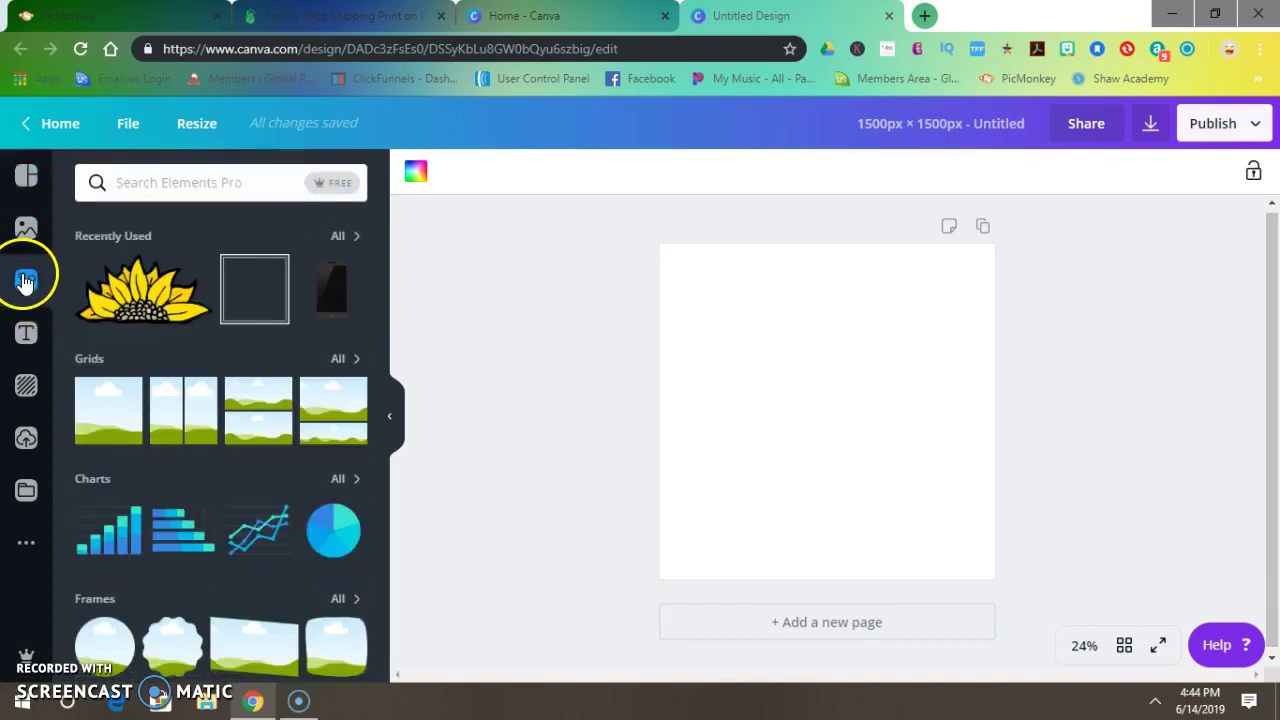
mouse_move(113, 300)
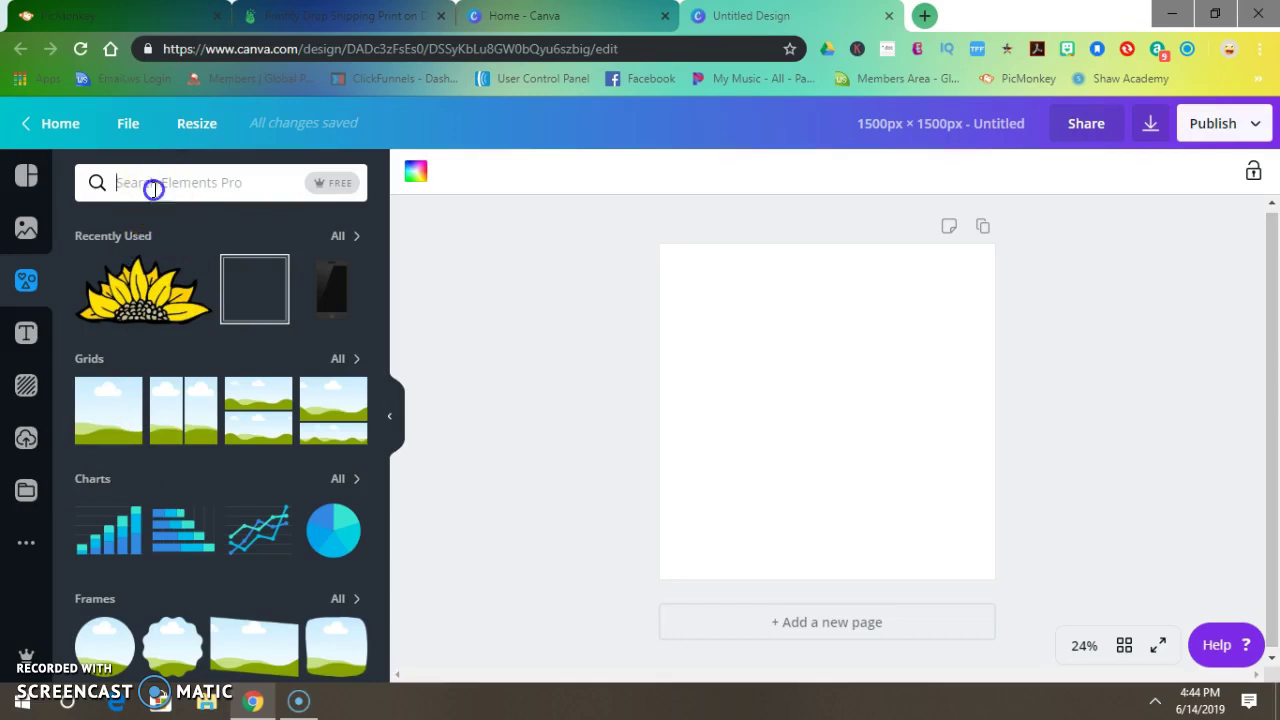
left_click(336, 183)
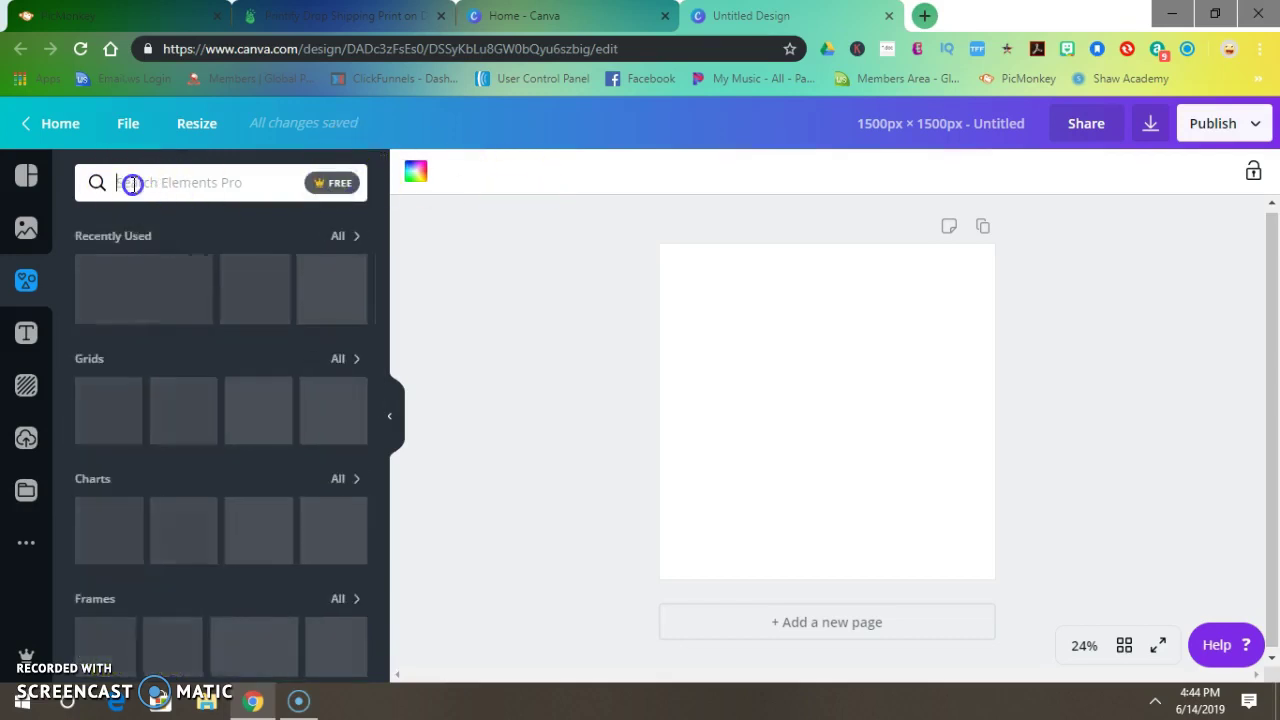
left_click(134, 183)
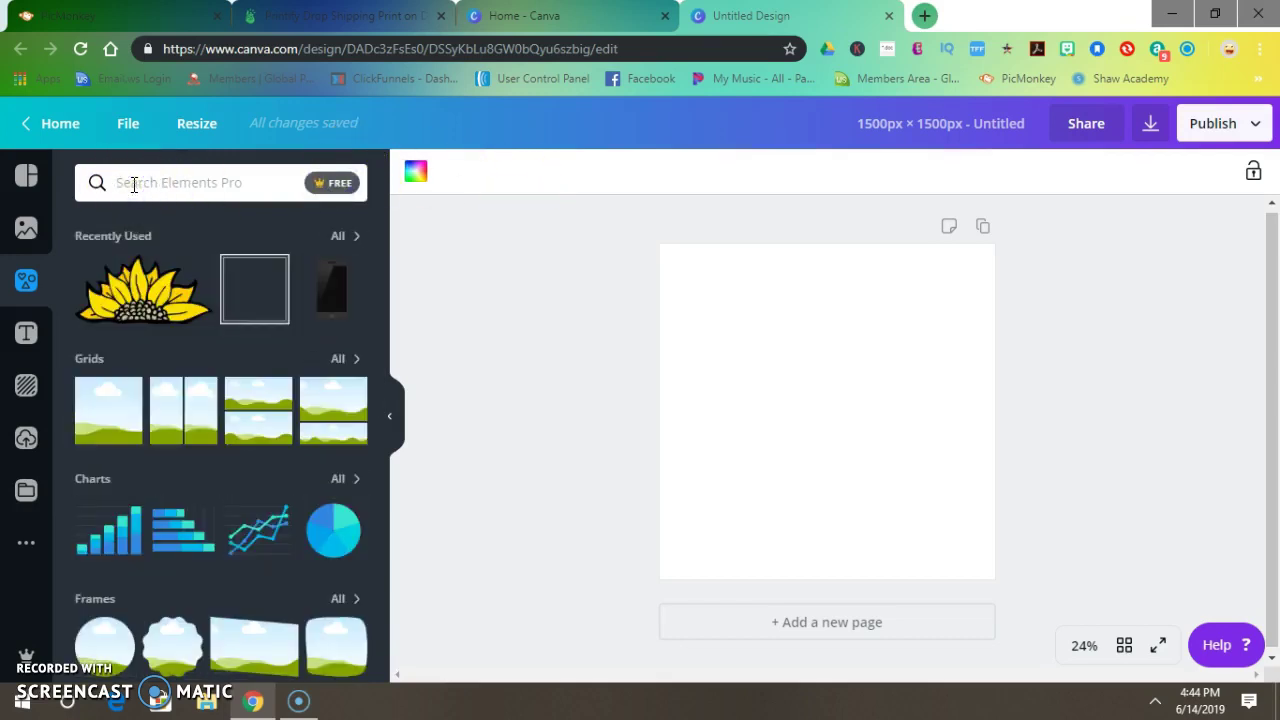
left_click(114, 183)
left_click(120, 308)
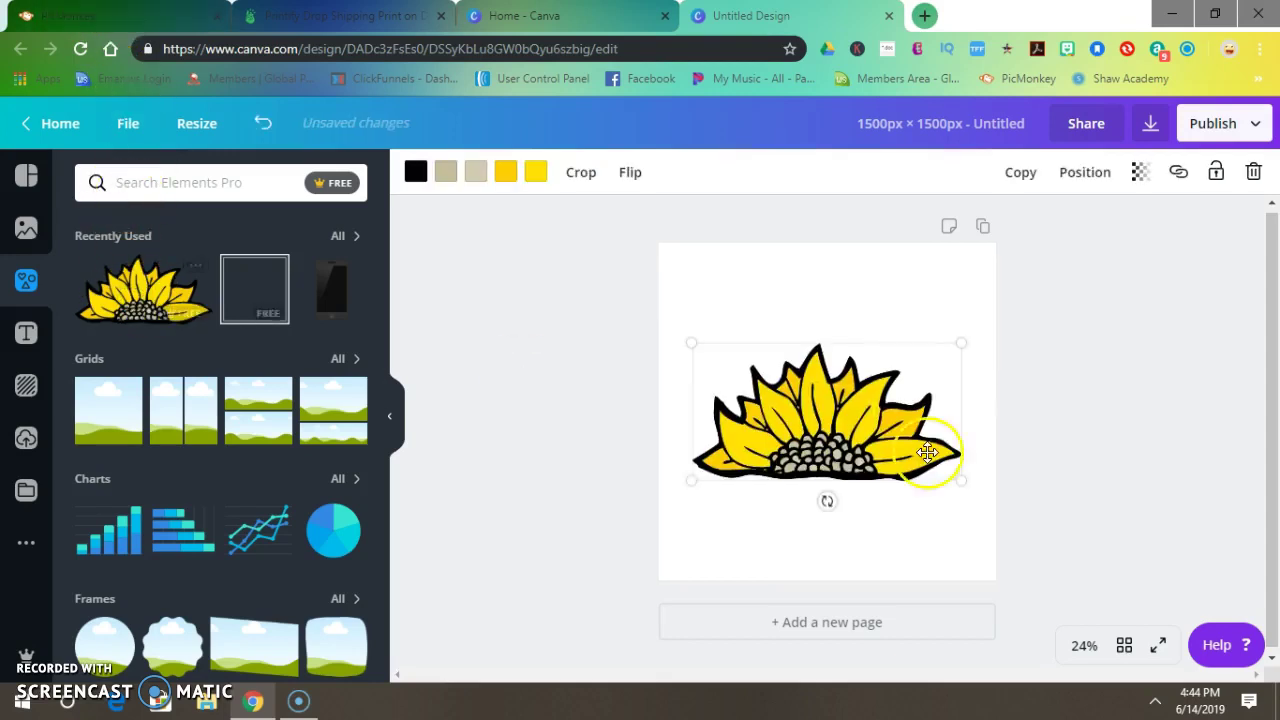
Rotate the sunflower -90° upright, move it left and stretch it to full page height
left_click_drag(826, 500, 925, 410)
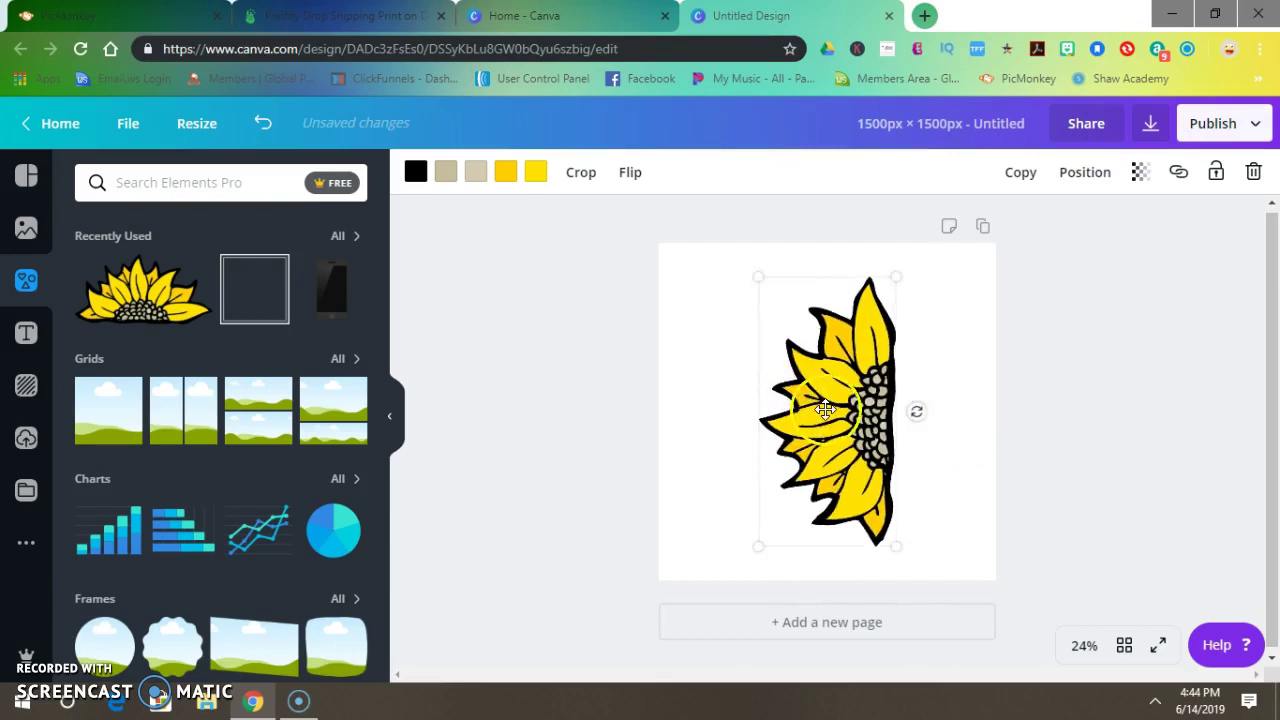
left_click_drag(825, 408, 725, 409)
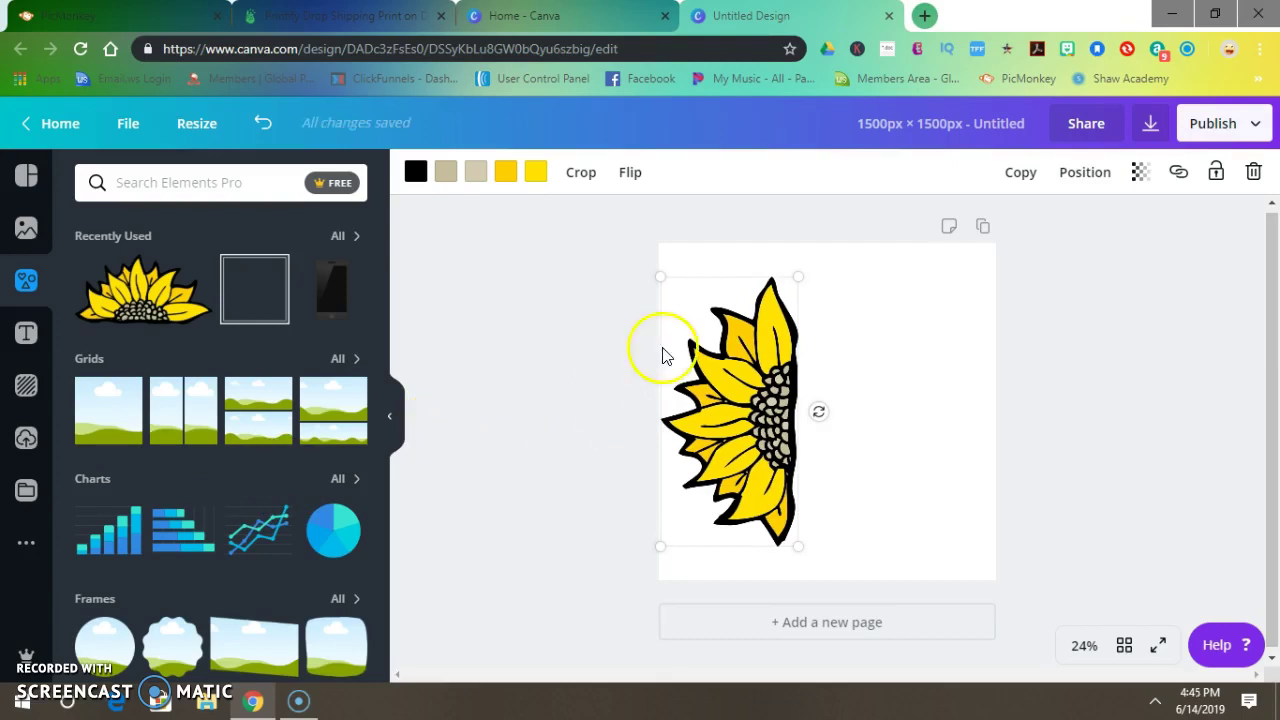
left_click_drag(796, 275, 831, 254)
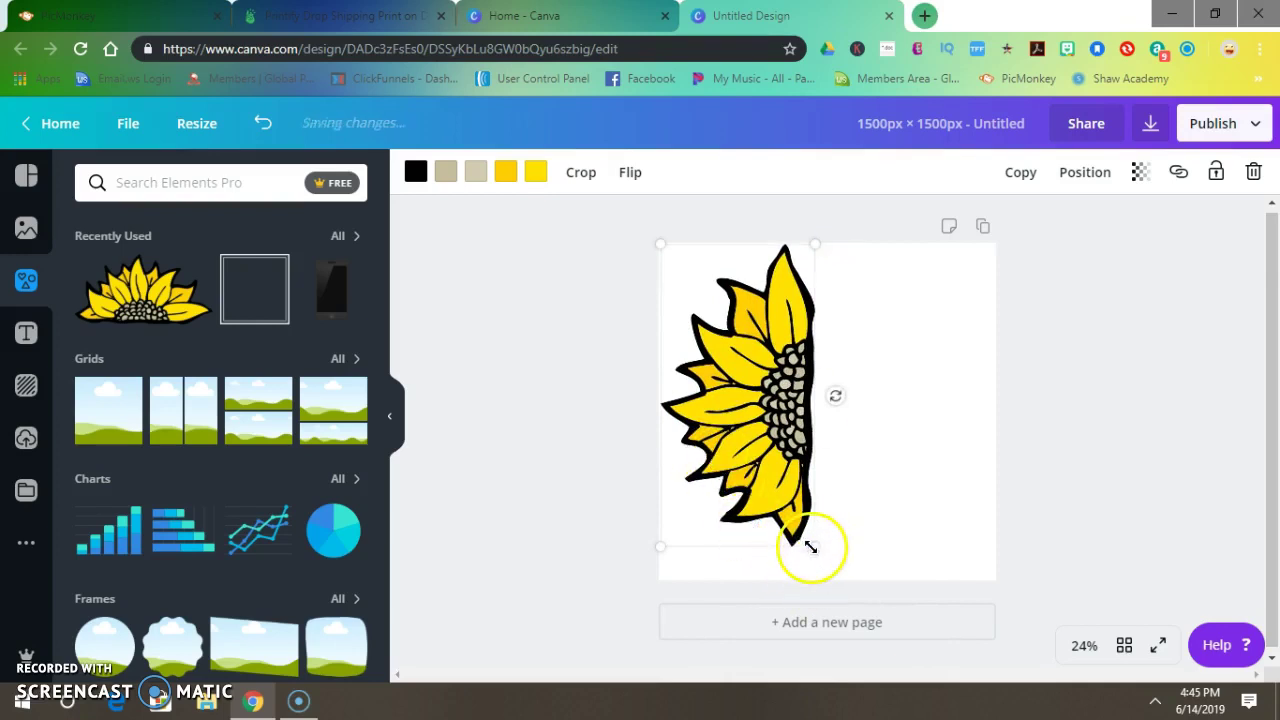
left_click_drag(815, 547, 819, 589)
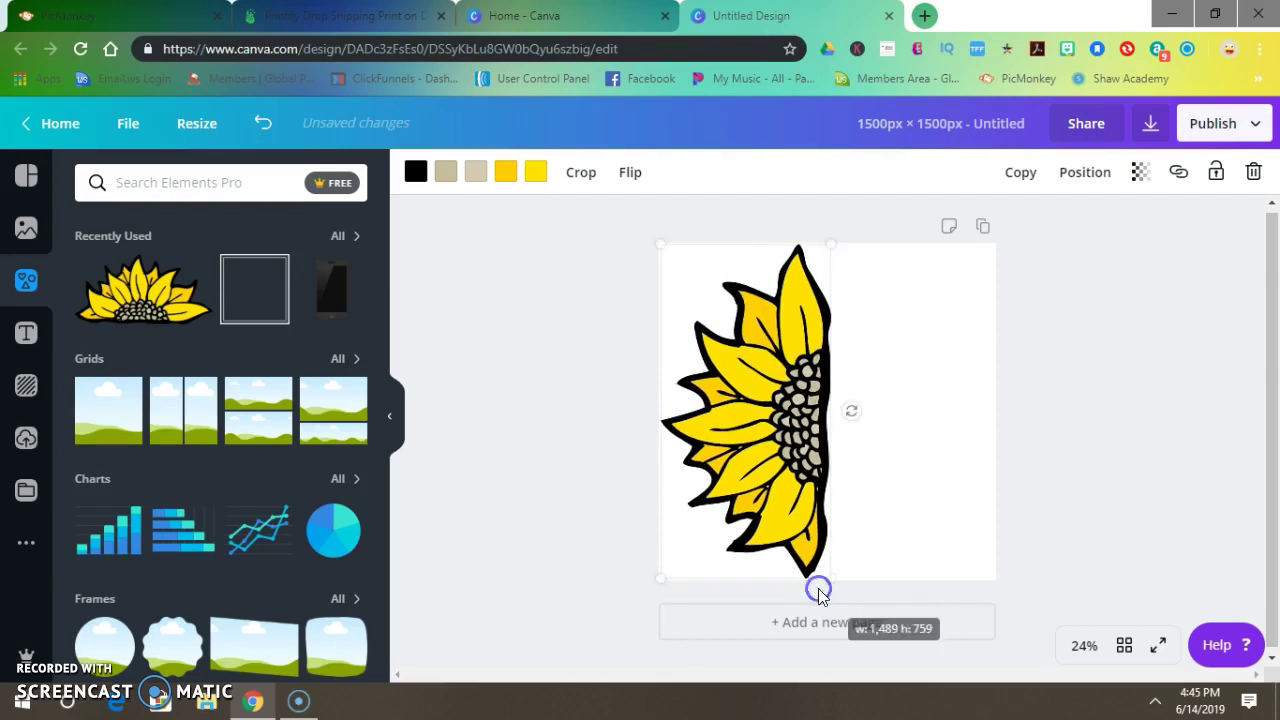
left_click(569, 412)
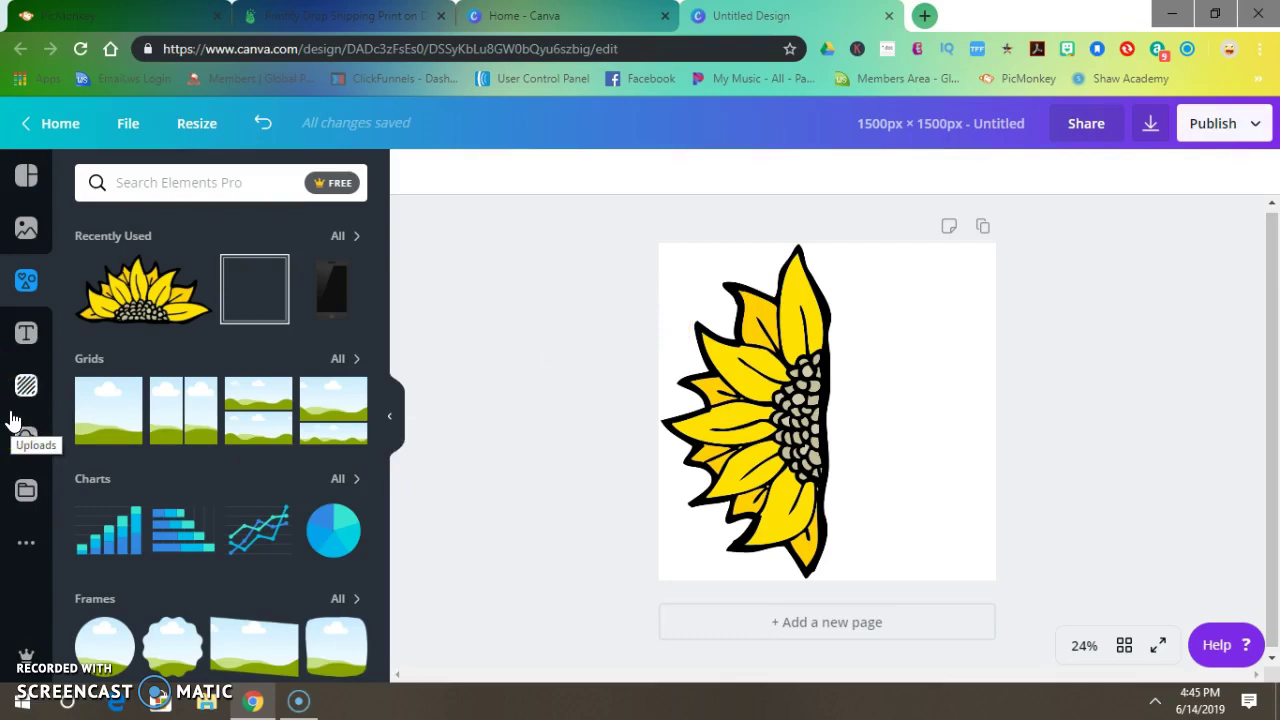
Add a size-120 subheading, move it to the top right and retype it as 'In'
left_click(27, 336)
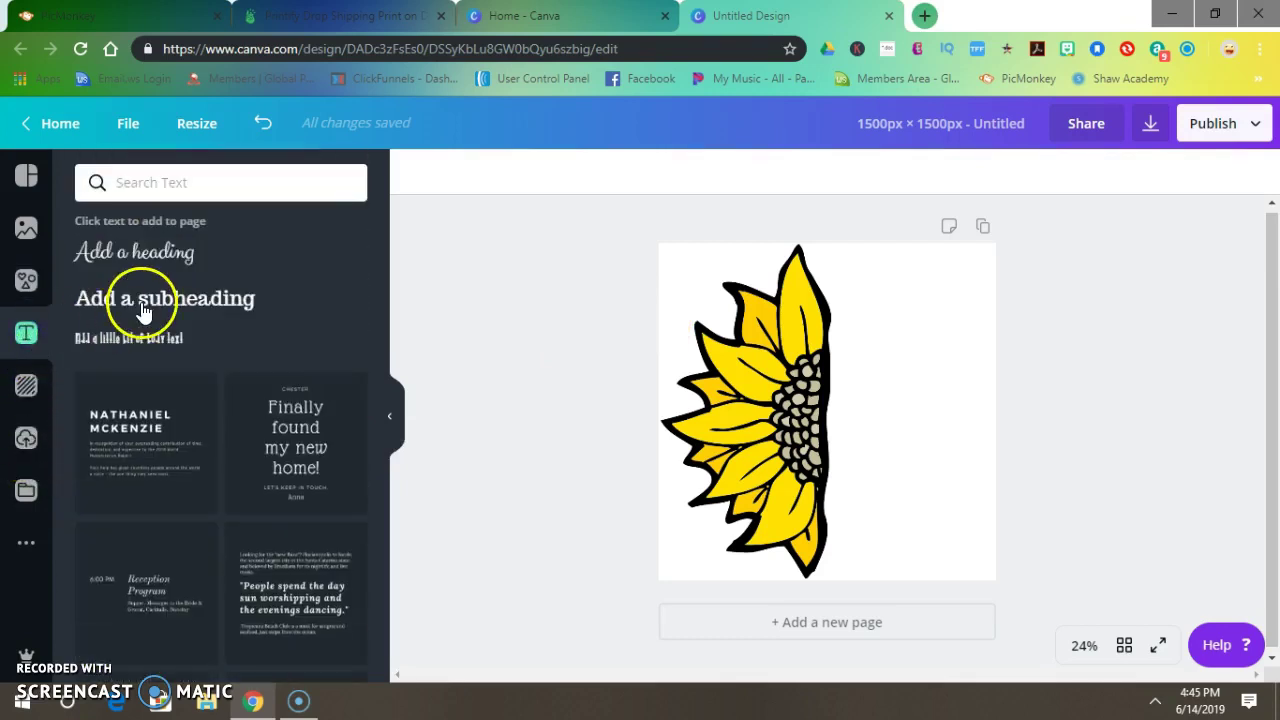
left_click(143, 306)
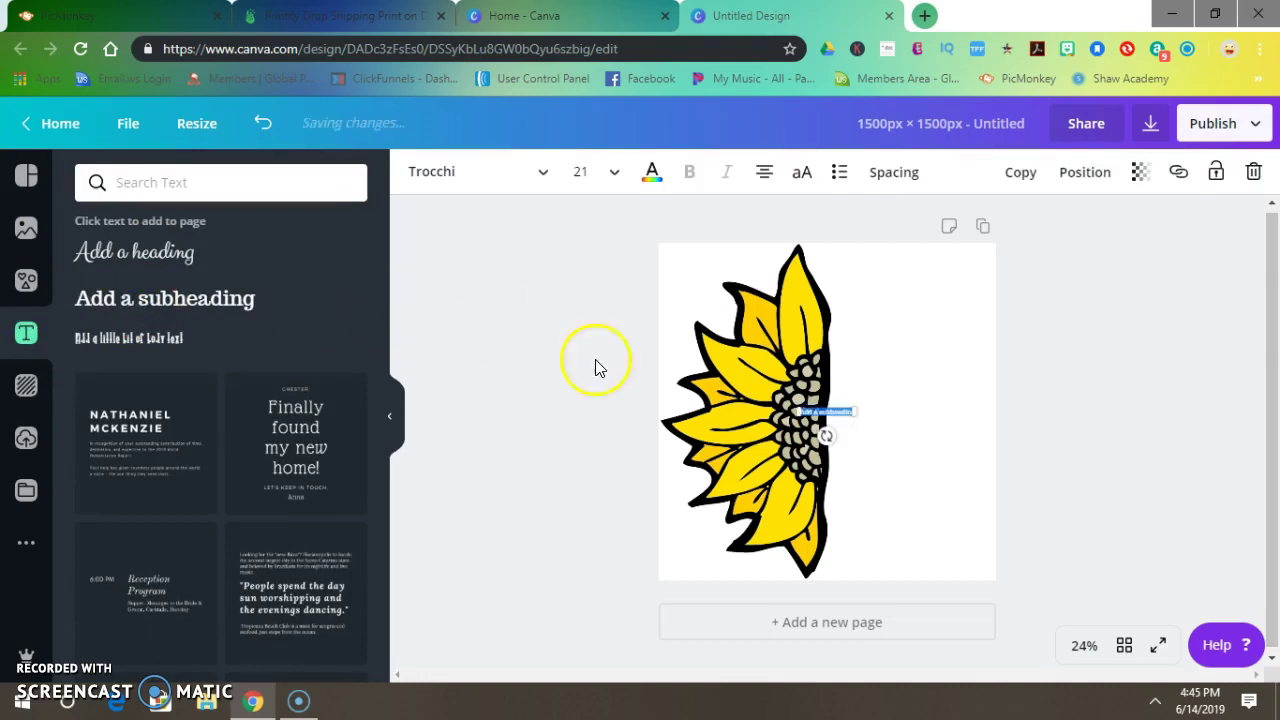
left_click(577, 168)
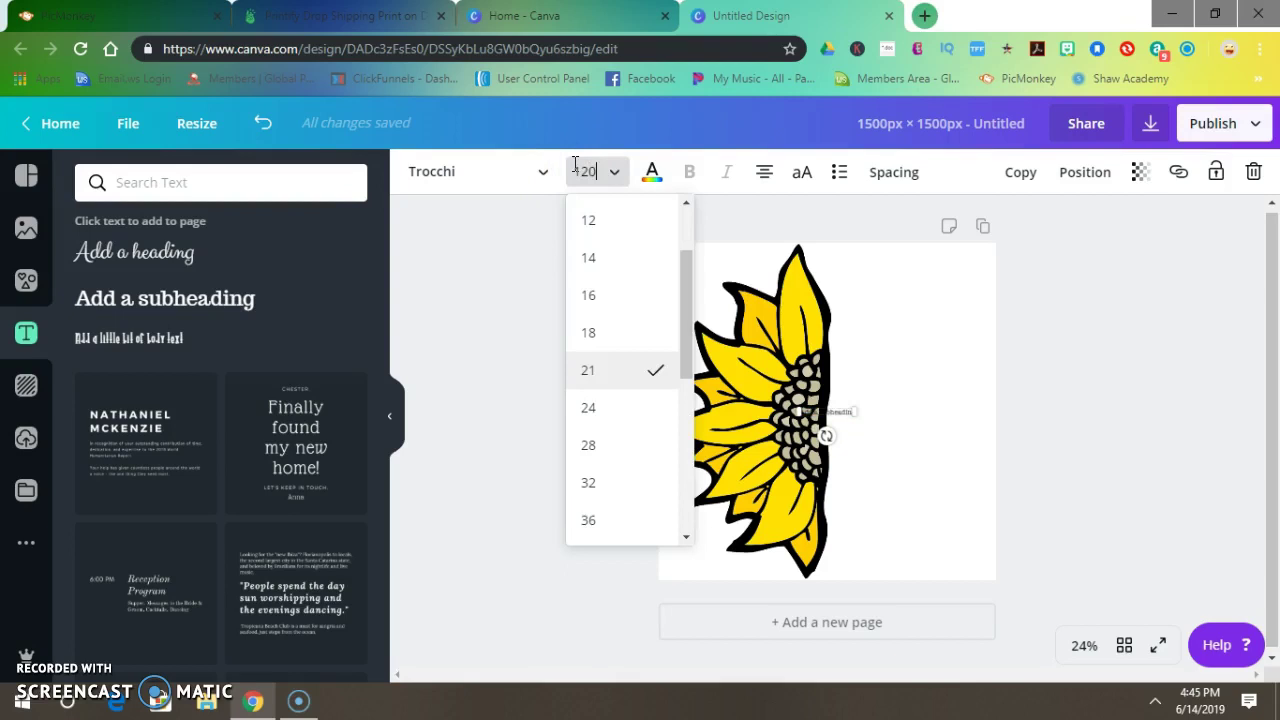
key("Return")
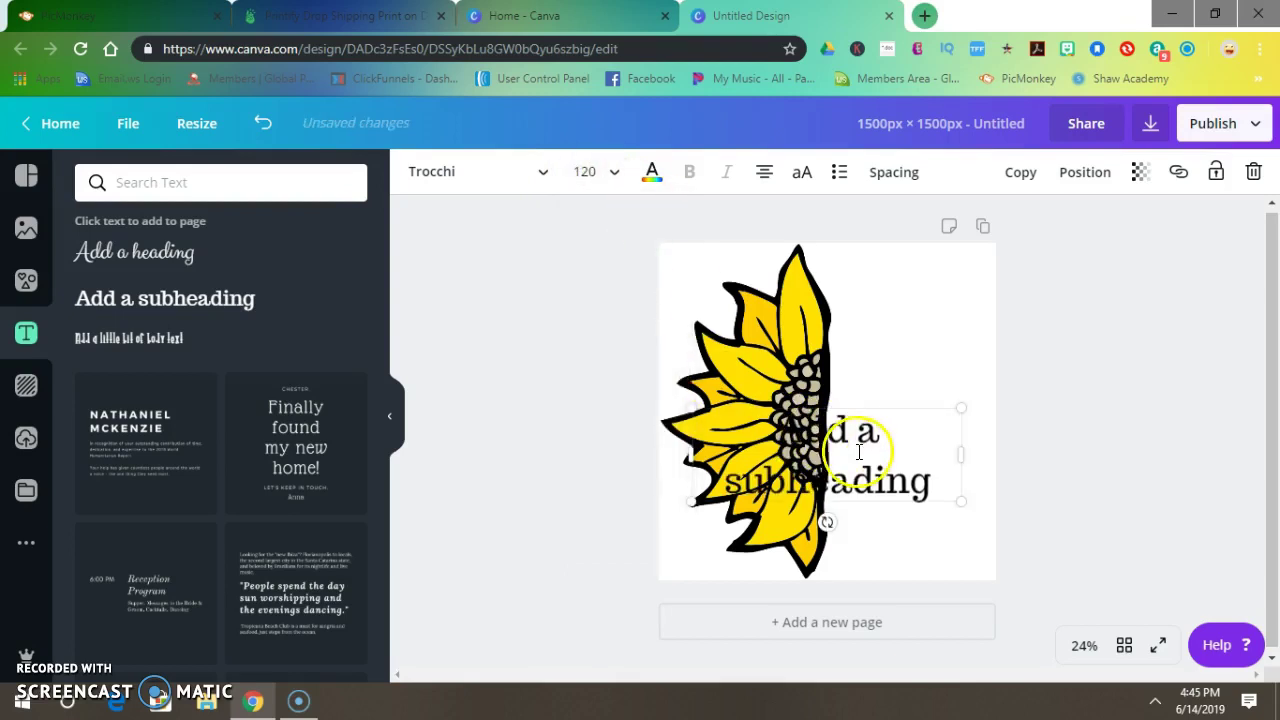
left_click_drag(860, 440, 927, 320)
left_click_drag(868, 468, 953, 333)
triple_click(953, 333)
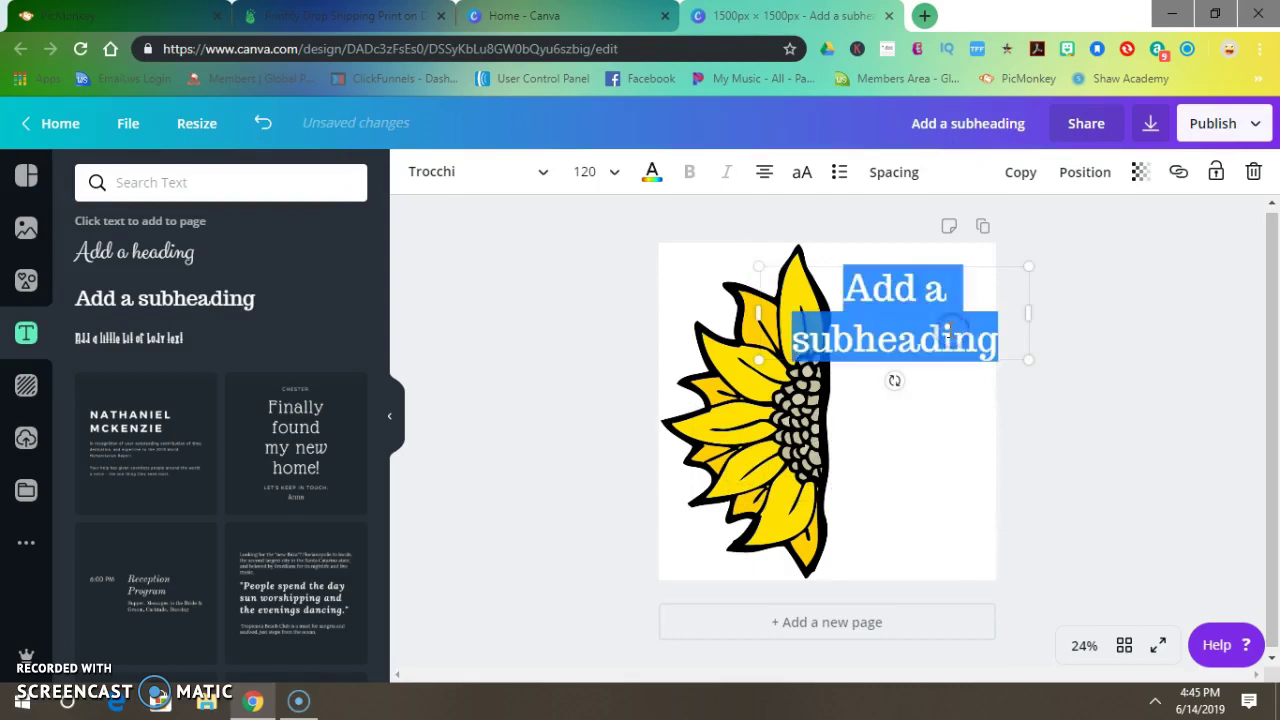
type("In")
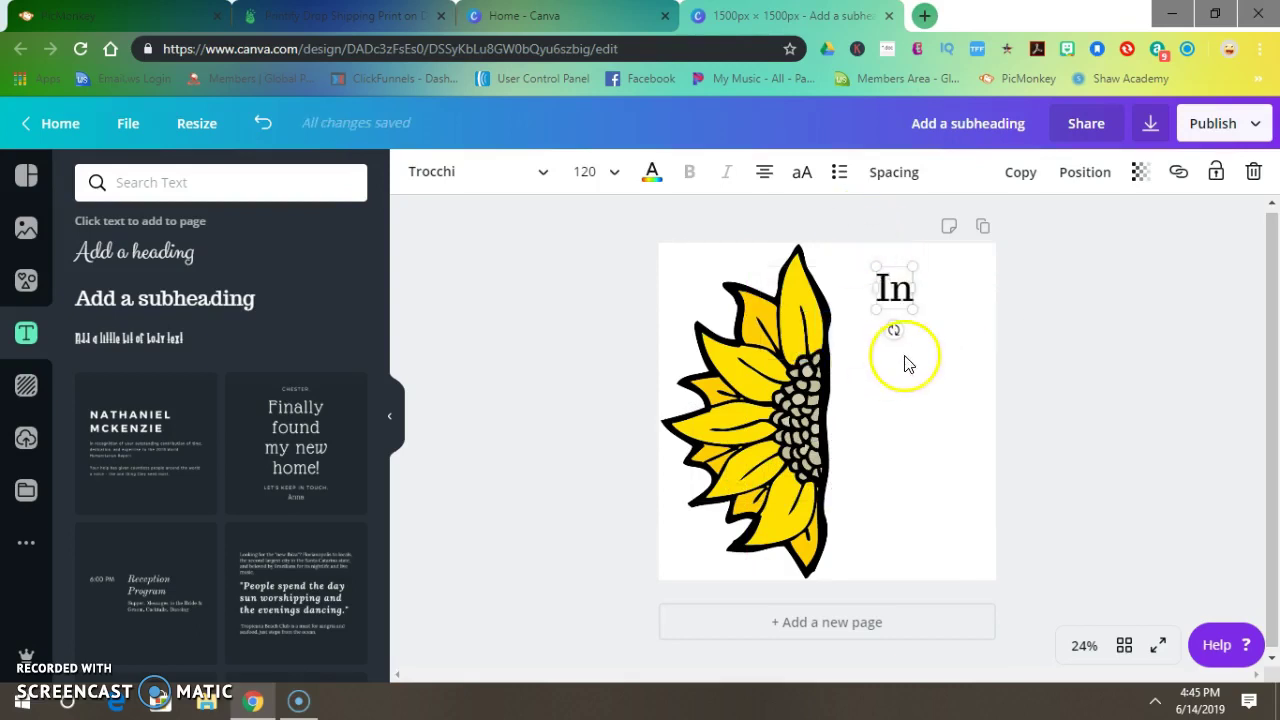
Duplicate the 'In' box just below itself and change the copy to 'A'
left_click(898, 240)
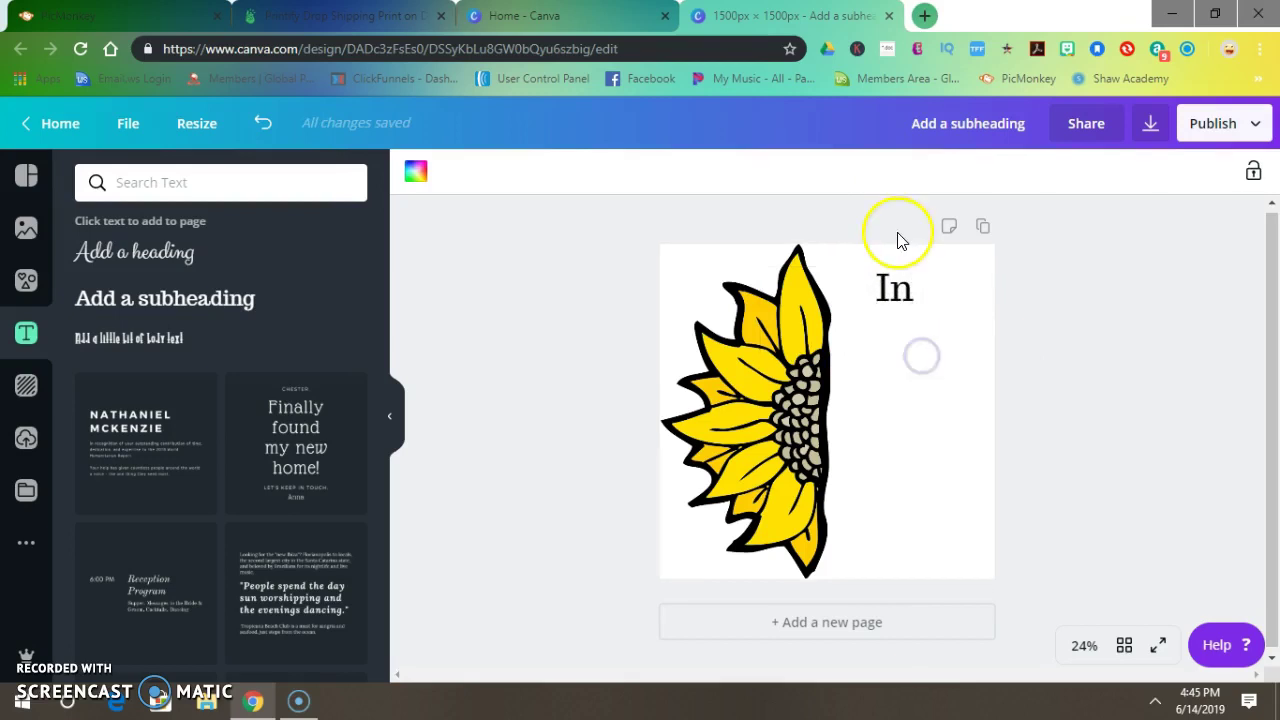
left_click(898, 290)
left_click_drag(897, 290, 894, 345)
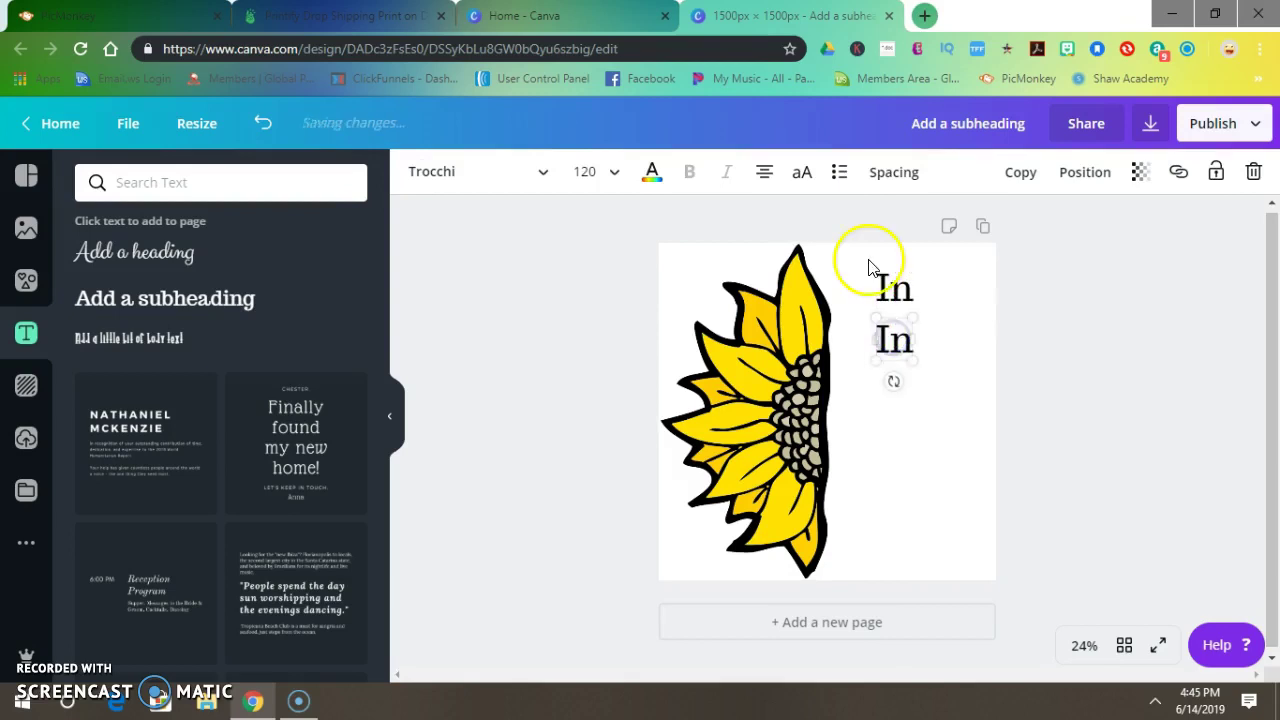
double_click(894, 340)
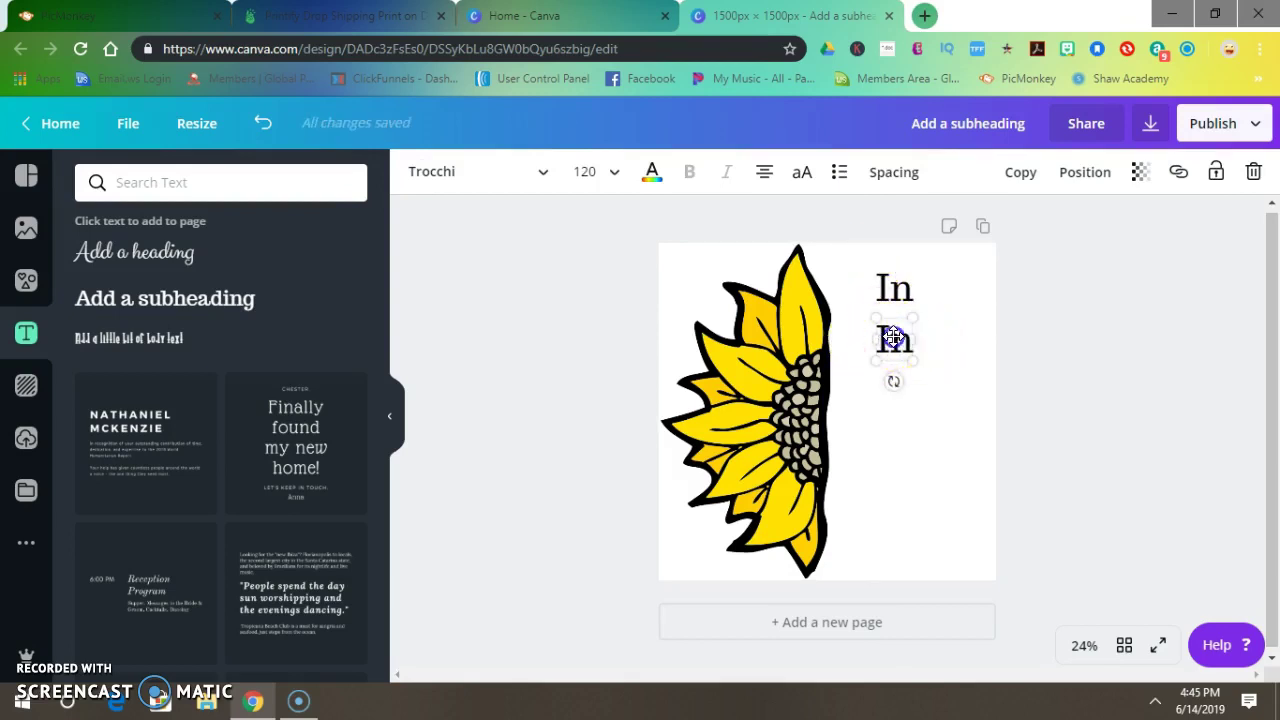
key("BackSpace")
type("Aj")
key("BackSpace")
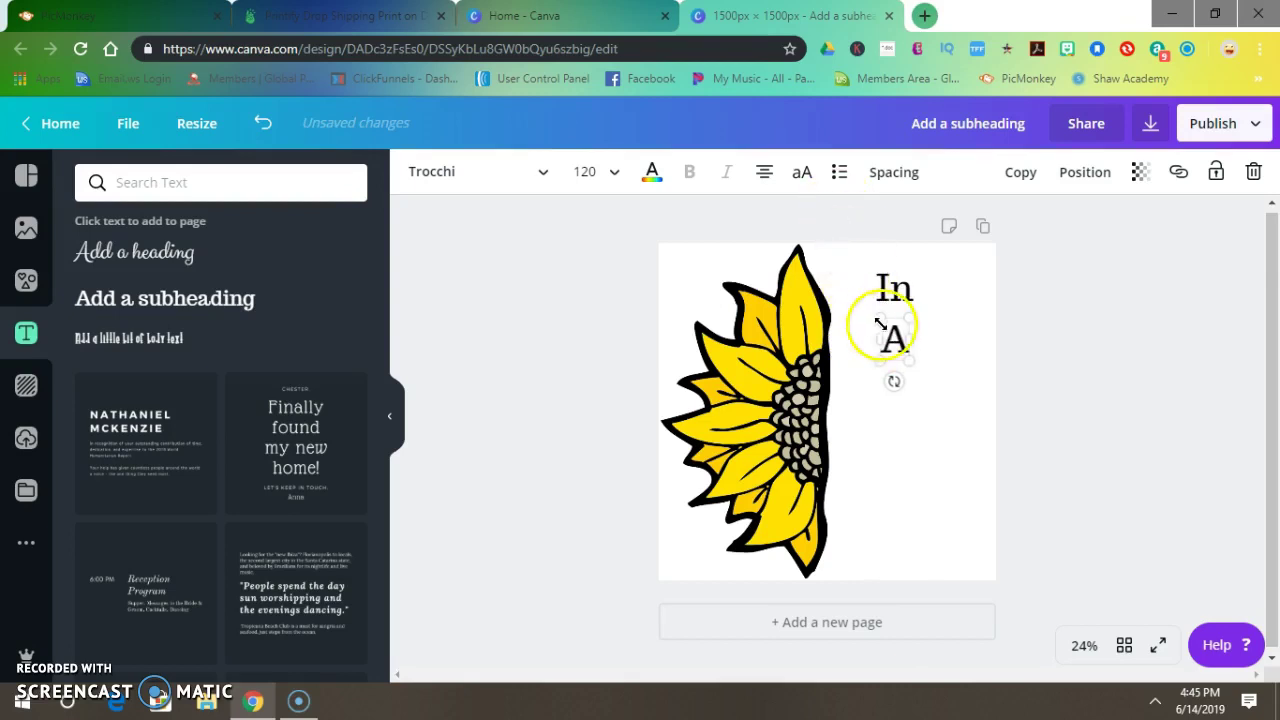
Copy the 'A' box lower, retype it as 'World', and duplicate the World box
left_click(920, 410)
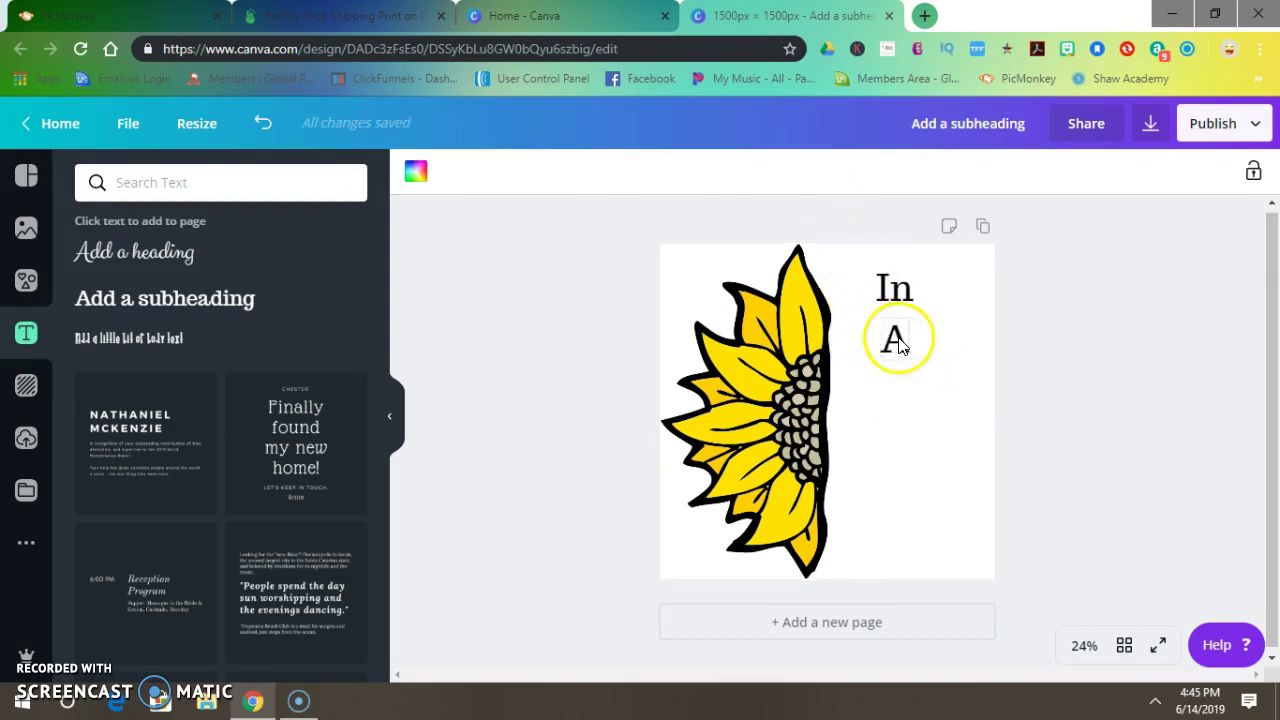
left_click(895, 338)
left_click_drag(897, 337, 856, 388)
double_click(861, 390)
type("World")
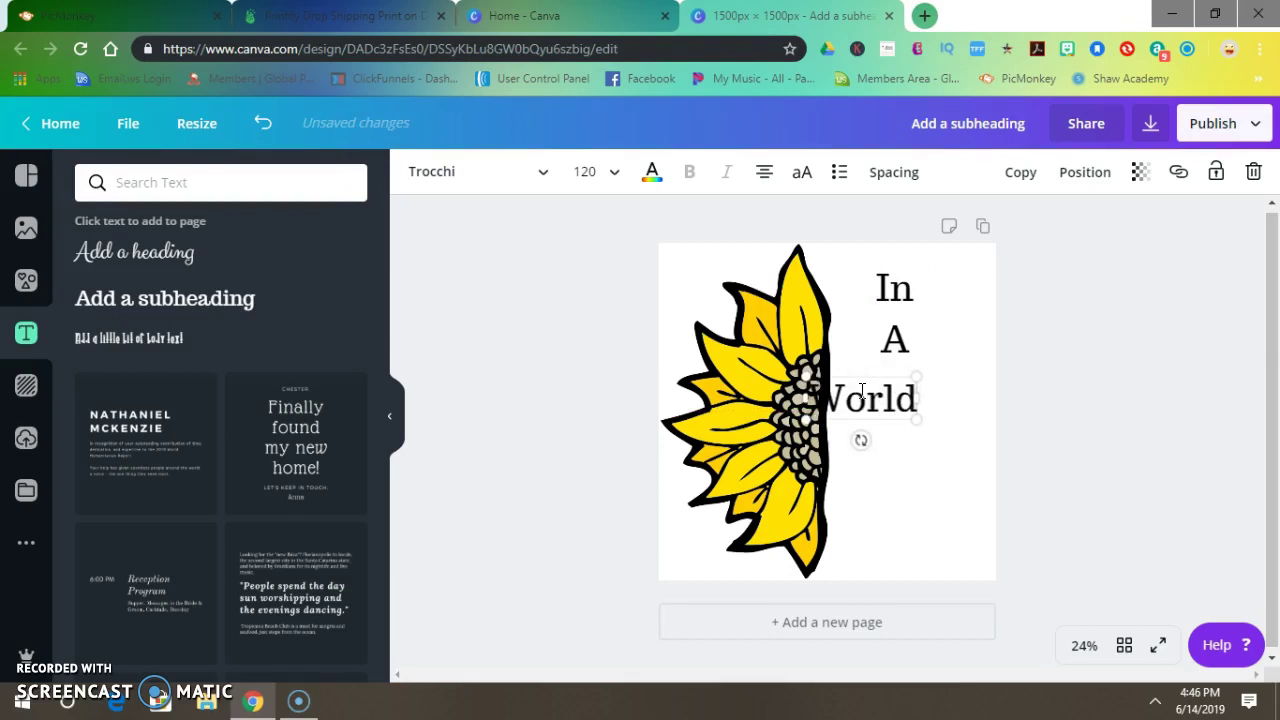
left_click(1012, 172)
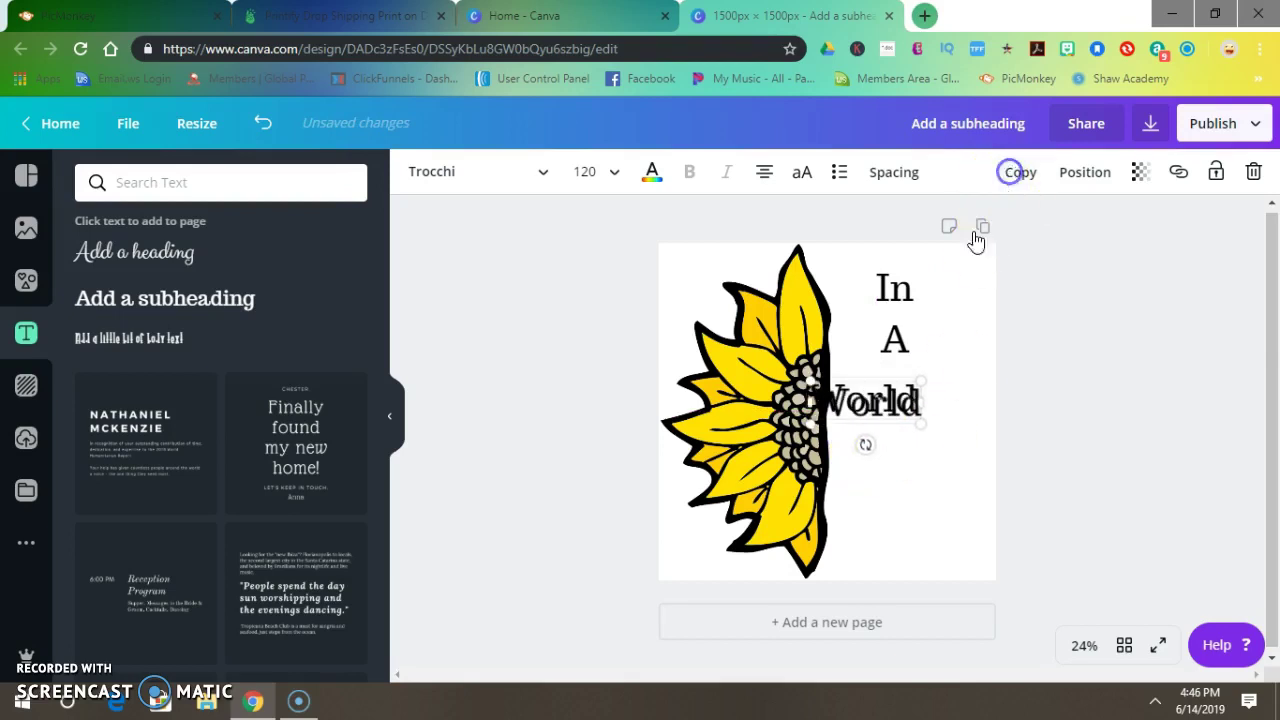
left_click(857, 400)
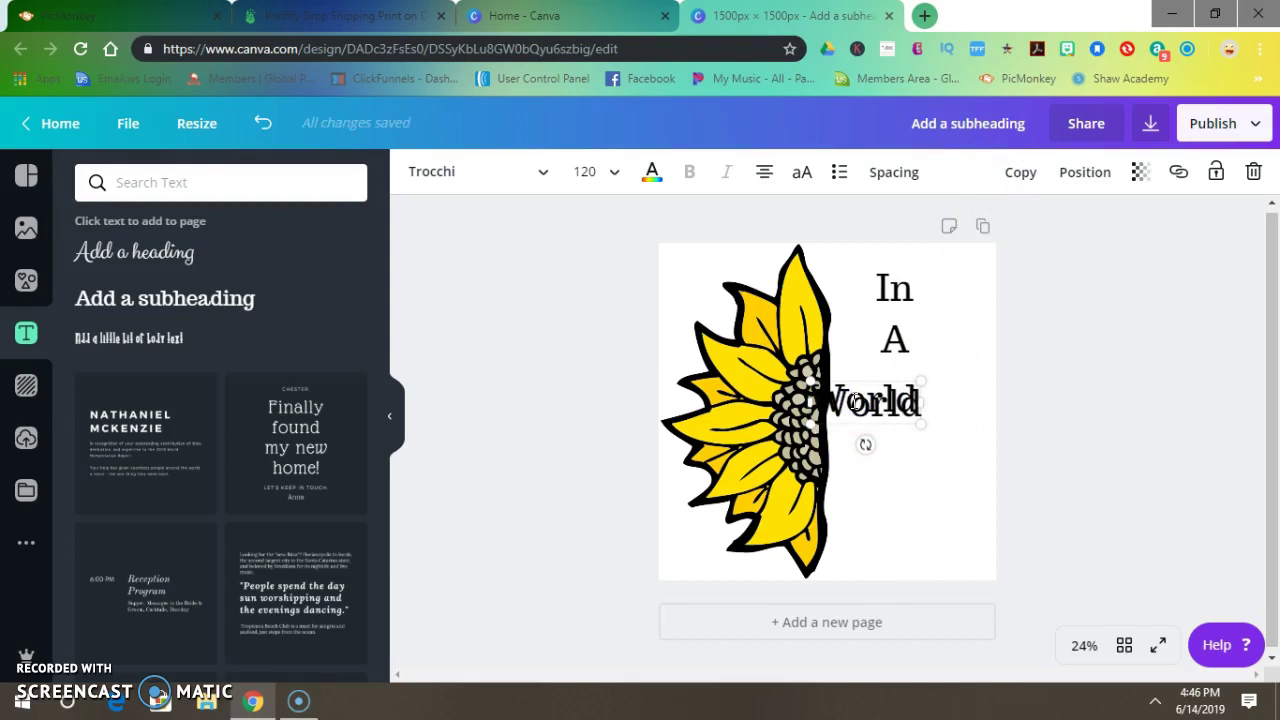
Turn the duplicated word boxes into 'Full', 'Of' and 'Roses'
double_click(852, 400)
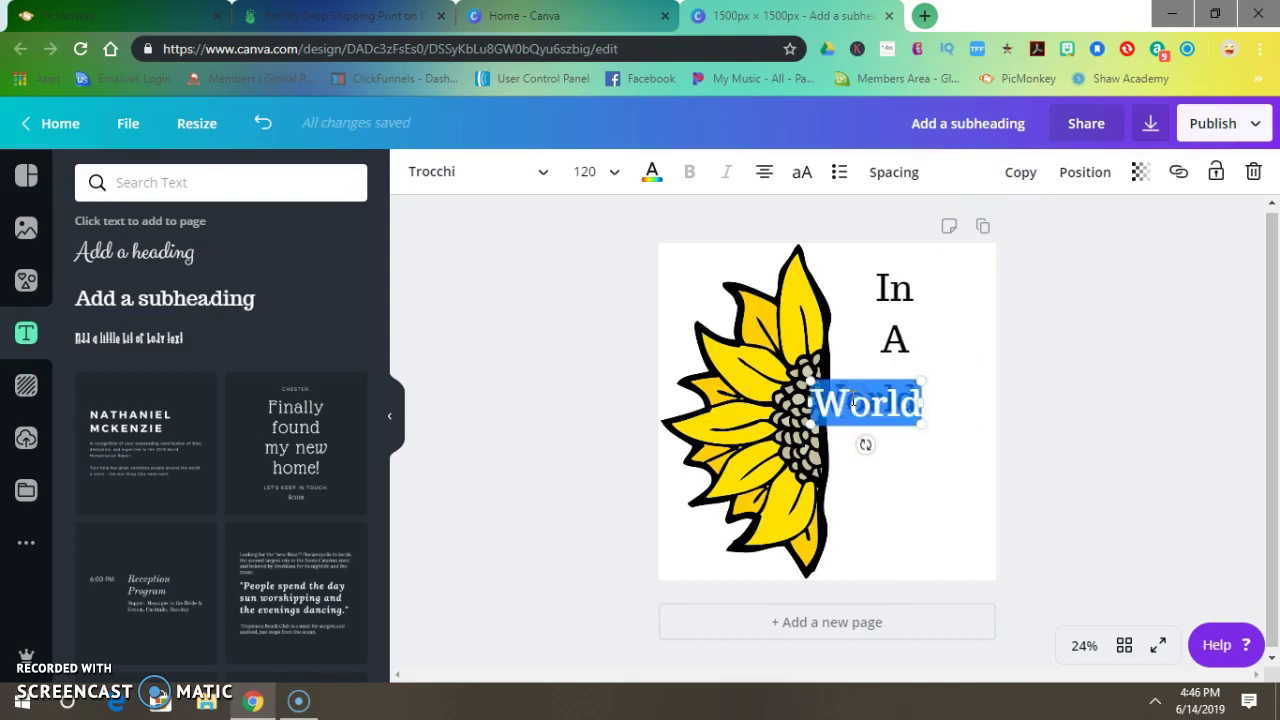
type("Pu")
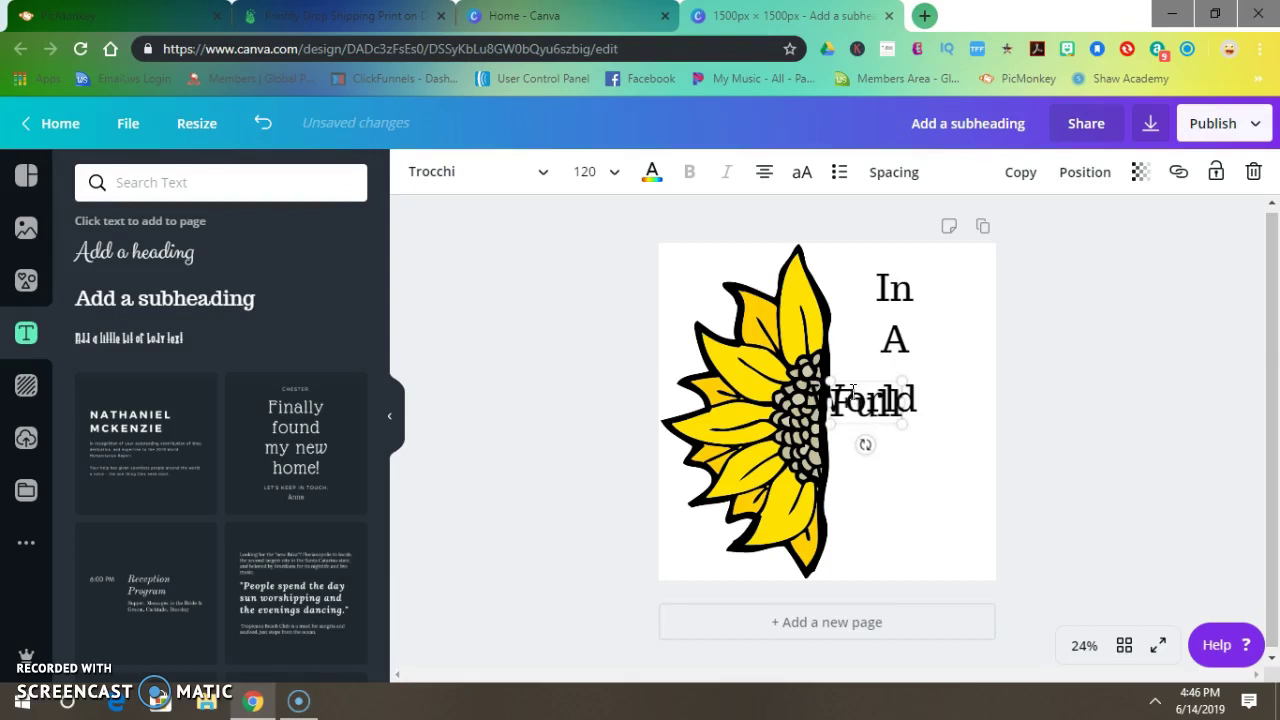
left_click(1020, 172)
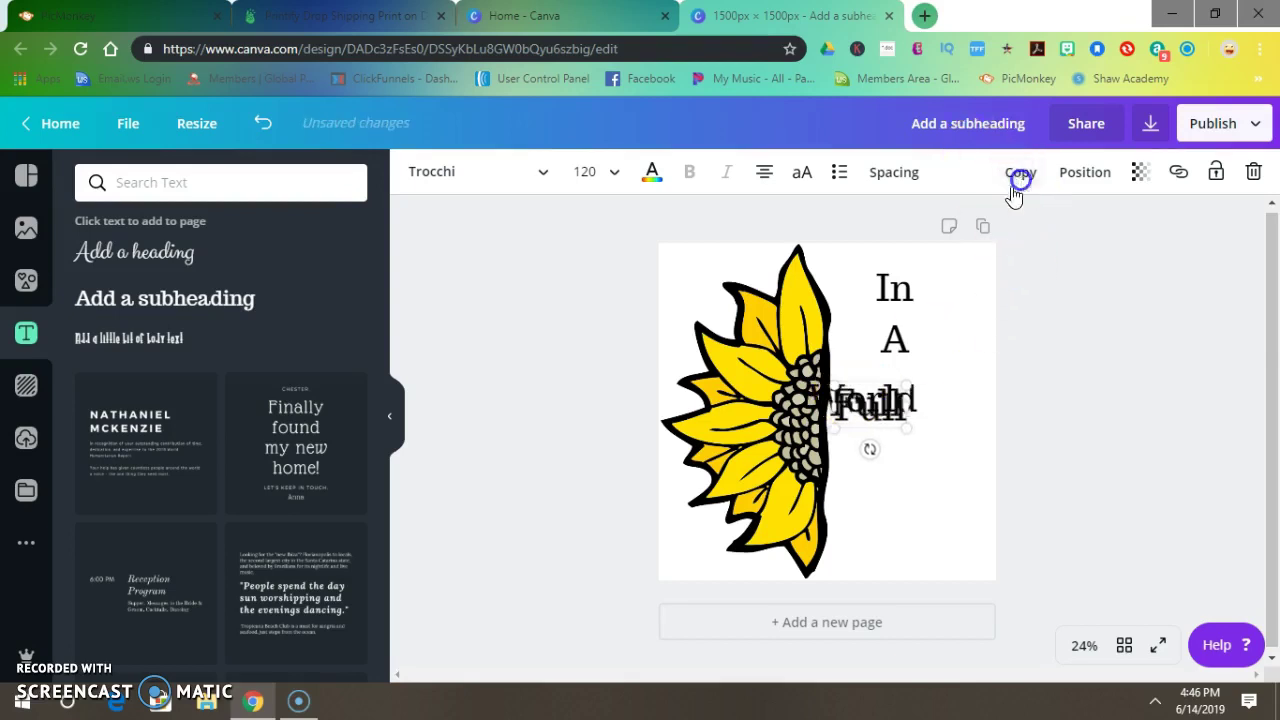
left_click(887, 397)
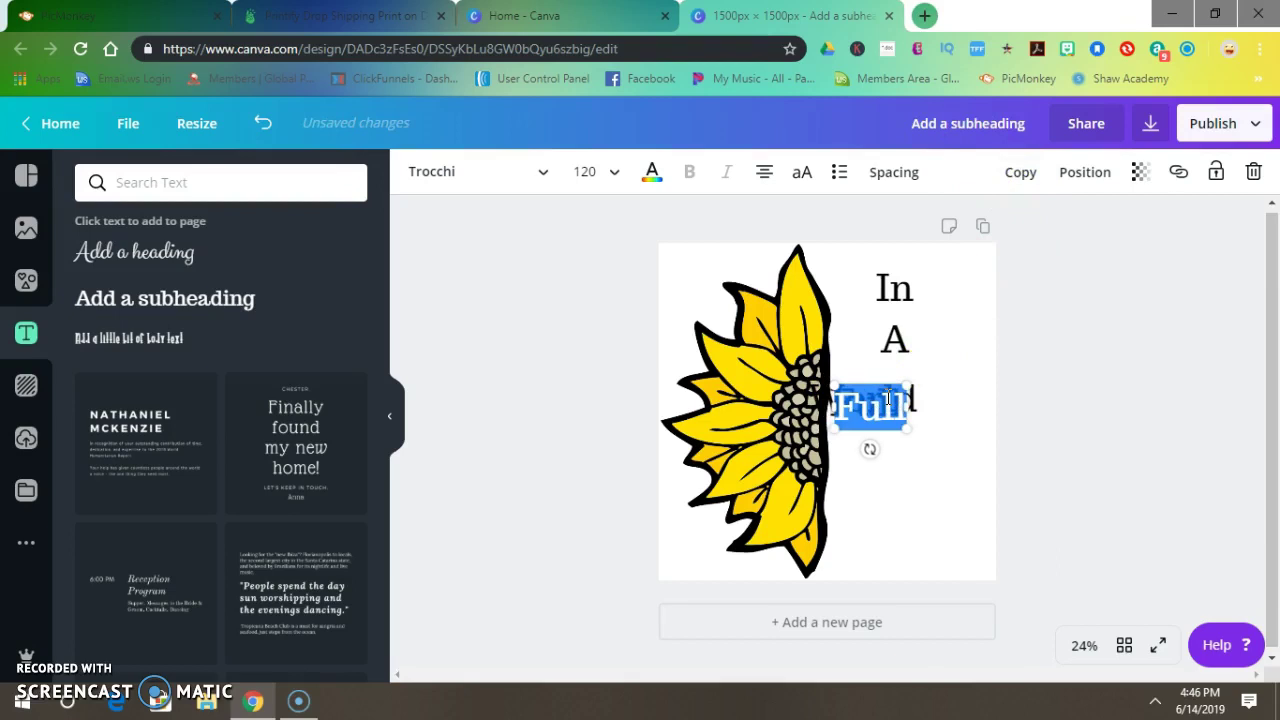
type("F")
left_click(1018, 168)
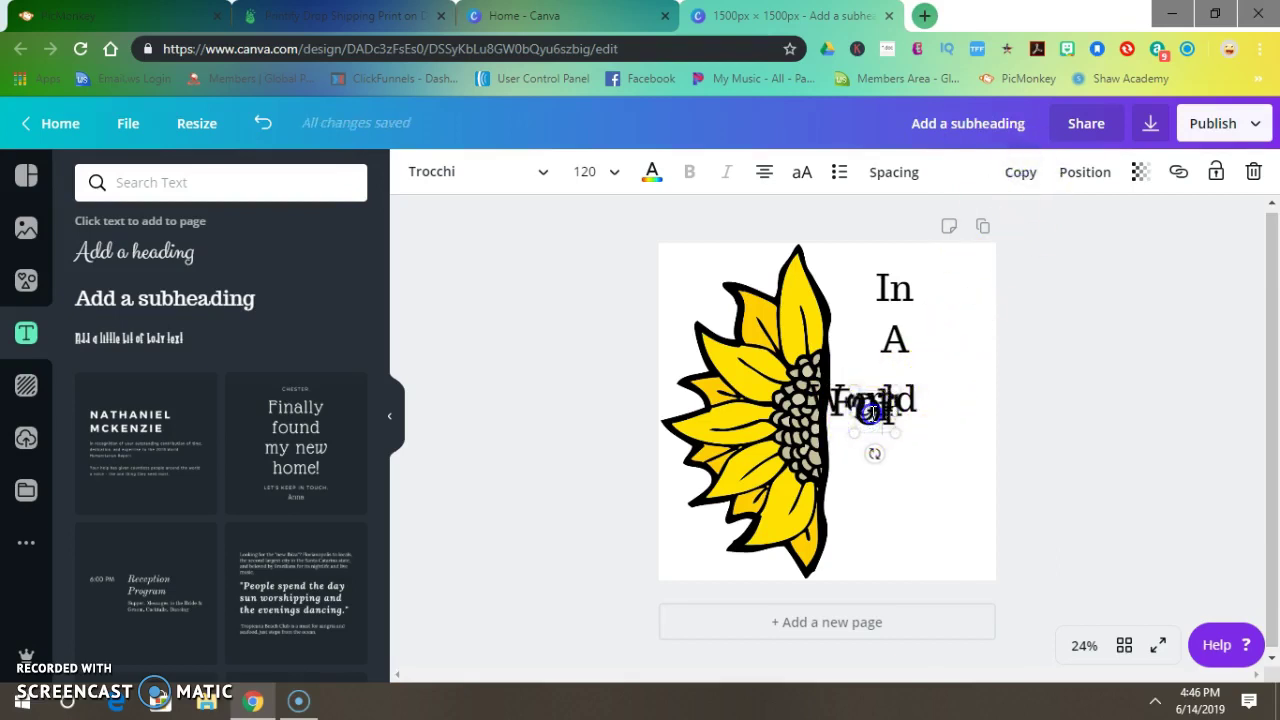
type("Roses")
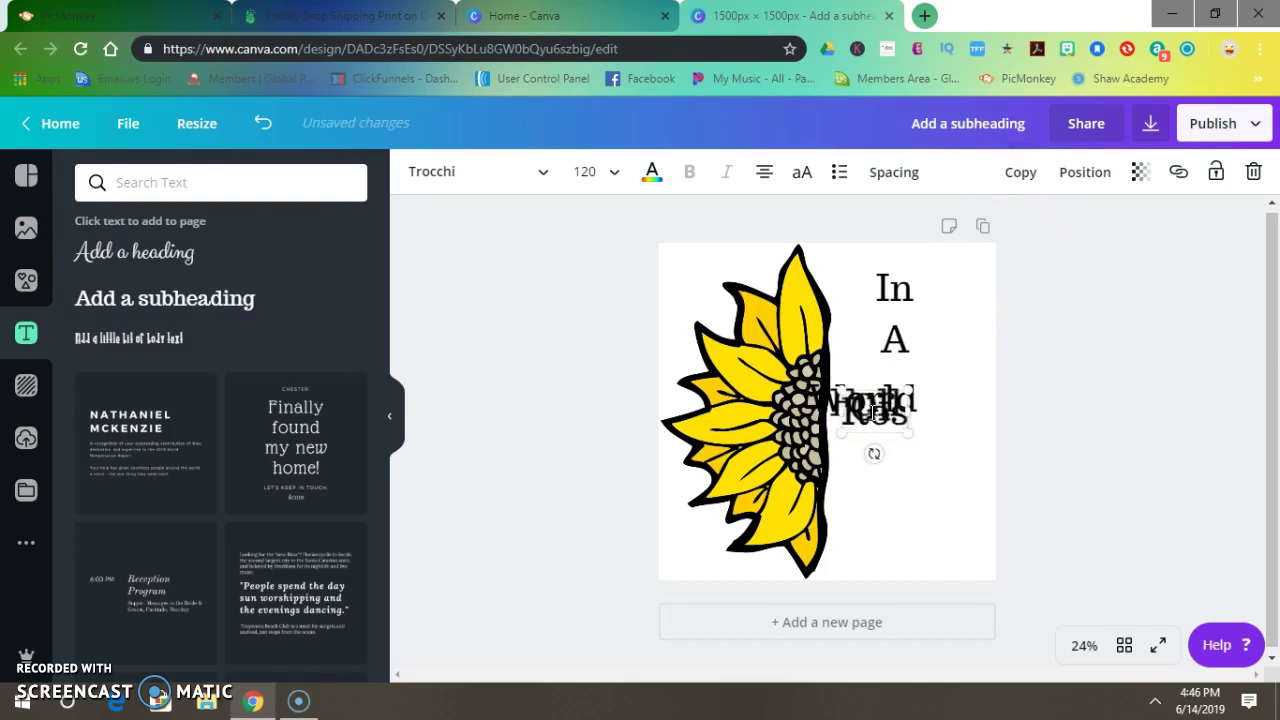
Make further duplicates of the word box for the 'Be' and 'A' words
left_click(1027, 171)
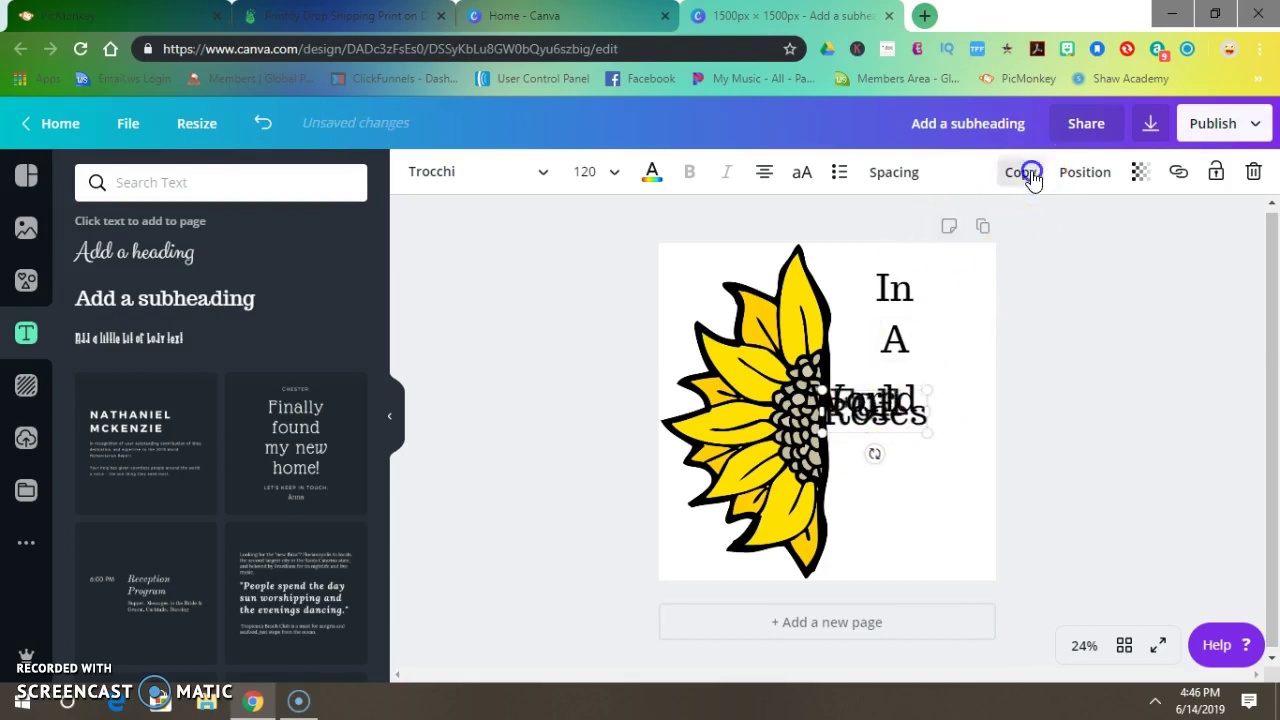
left_click(882, 432)
left_click(919, 480)
left_click(880, 452)
left_click(1021, 172)
left_click(878, 422)
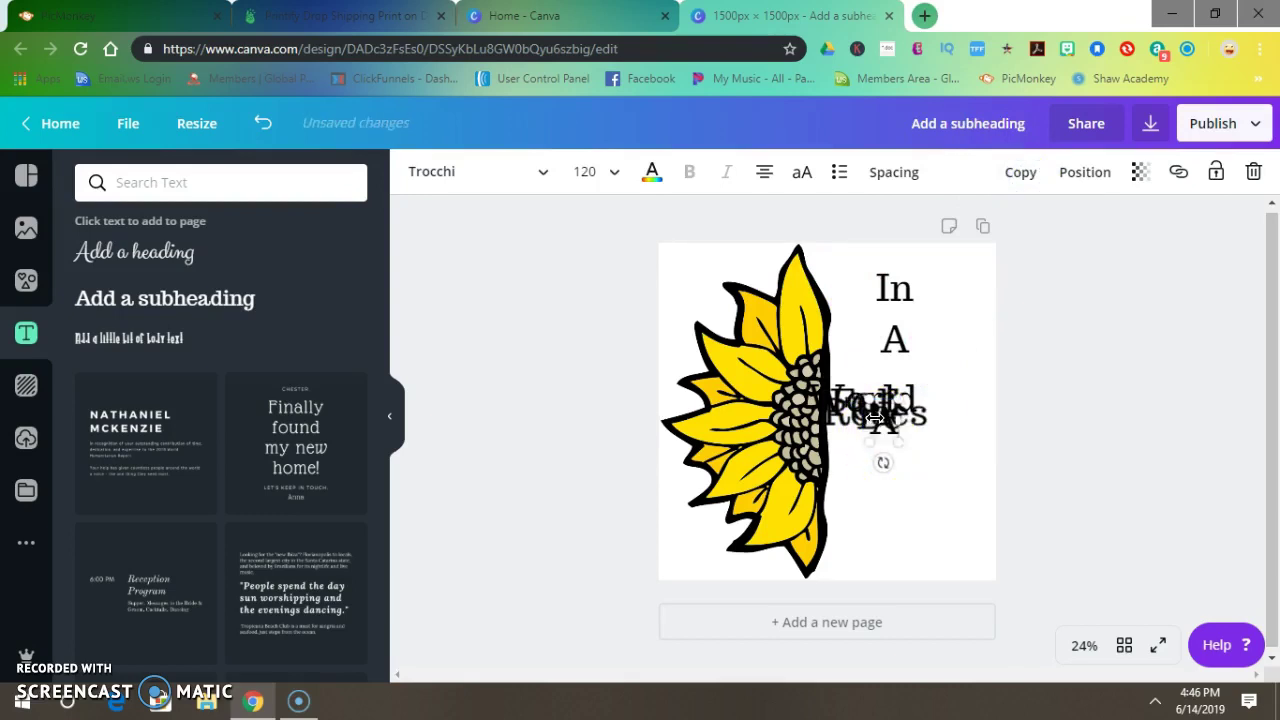
left_click(1022, 182)
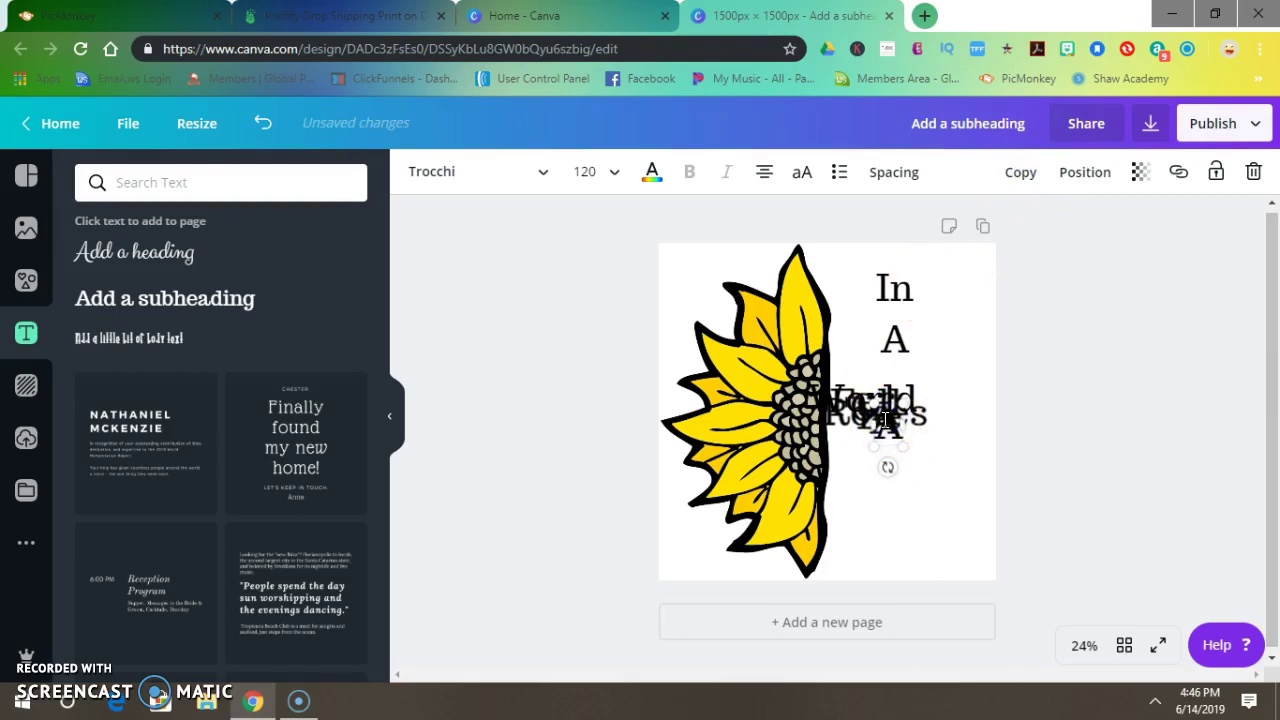
Retype a duplicate as 'Sunflower' and widen its box to fit one line
double_click(888, 443)
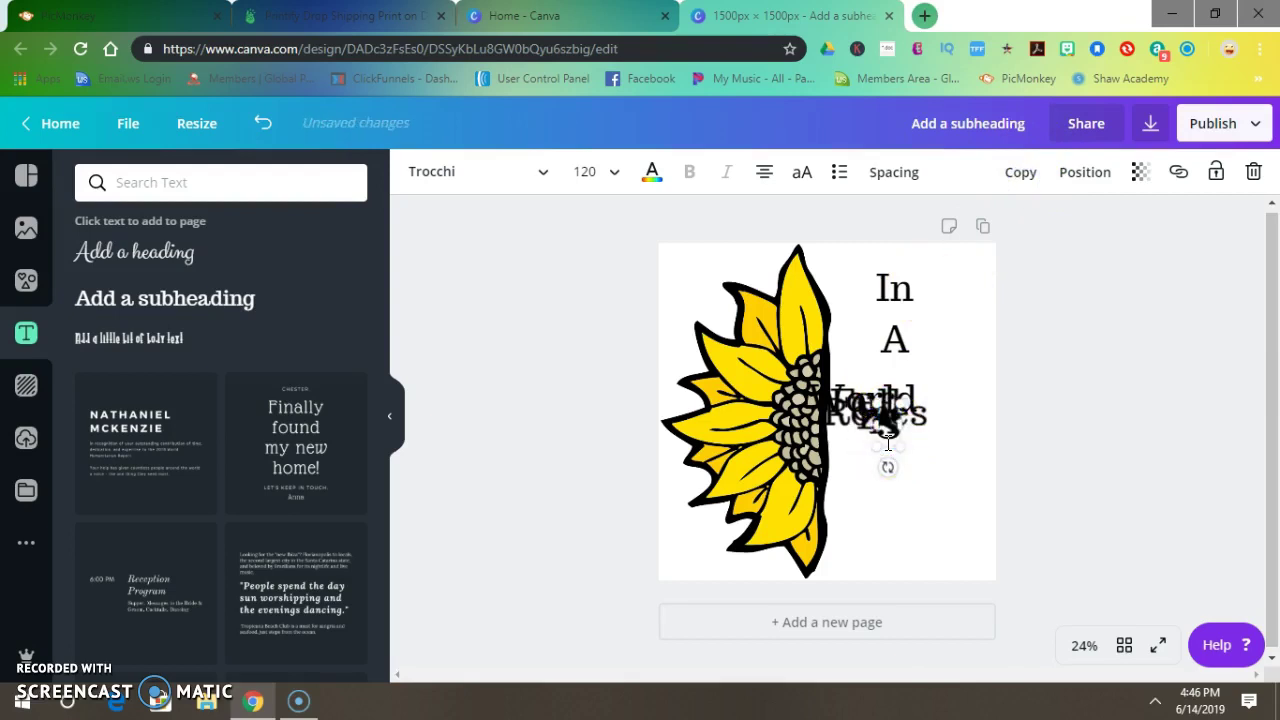
type("Sunflower")
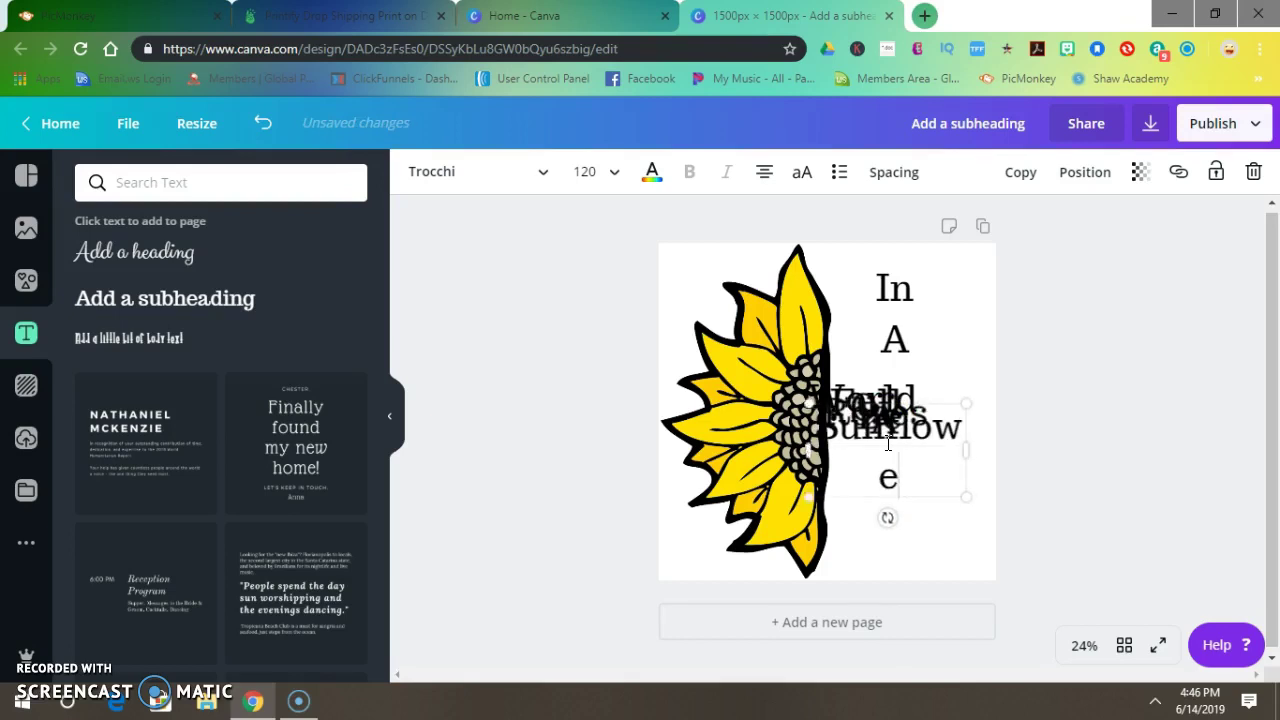
left_click(855, 298)
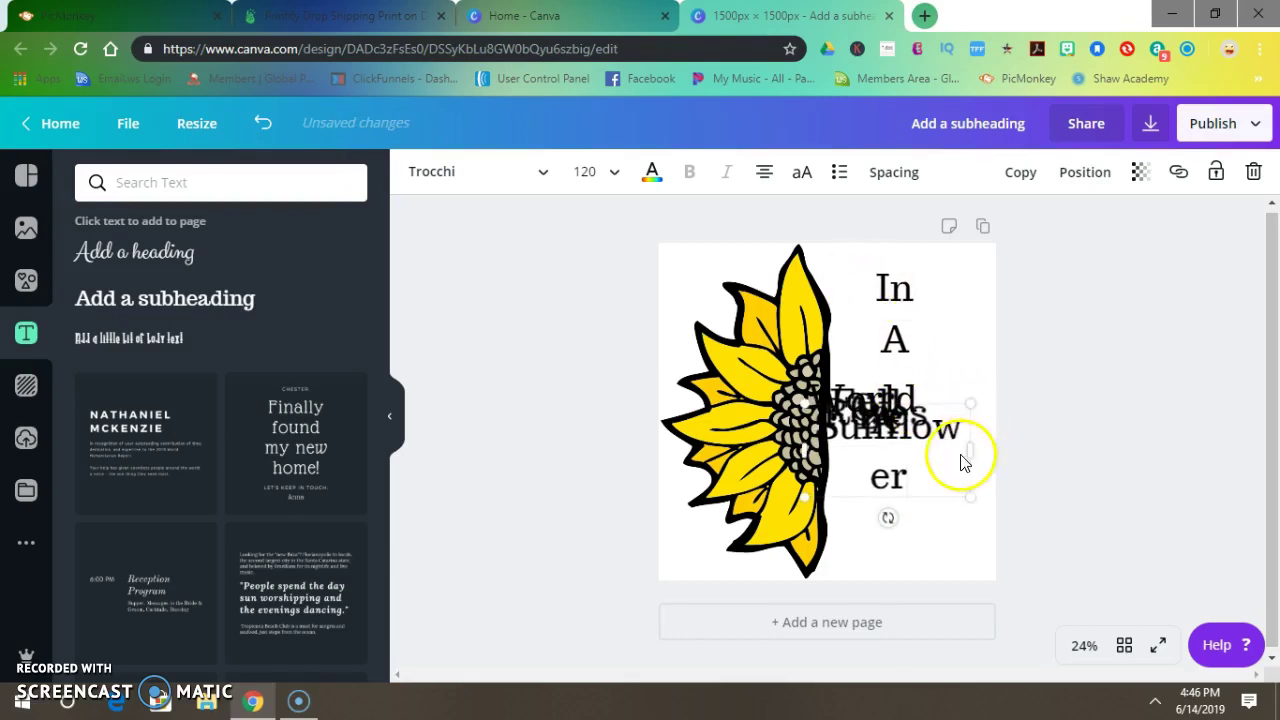
left_click_drag(972, 451, 989, 449)
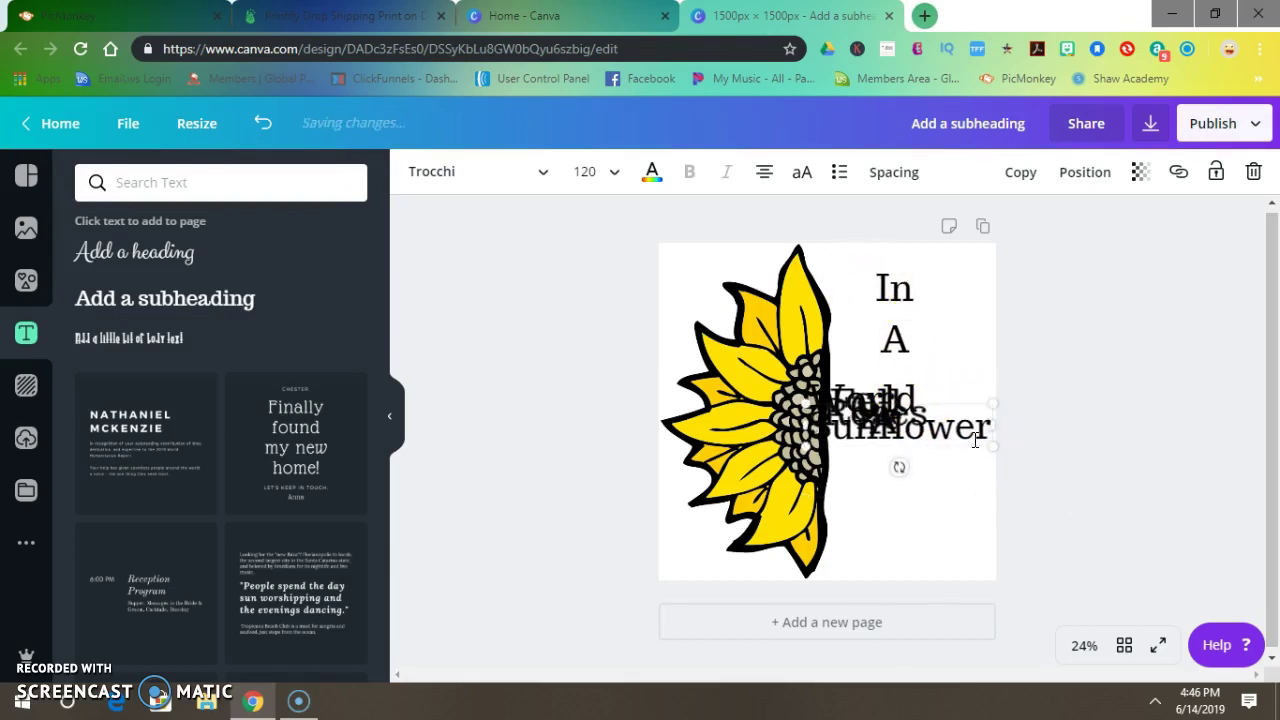
Move Sunflower to the page bottom, with A and Roses placed above it
left_click(915, 430)
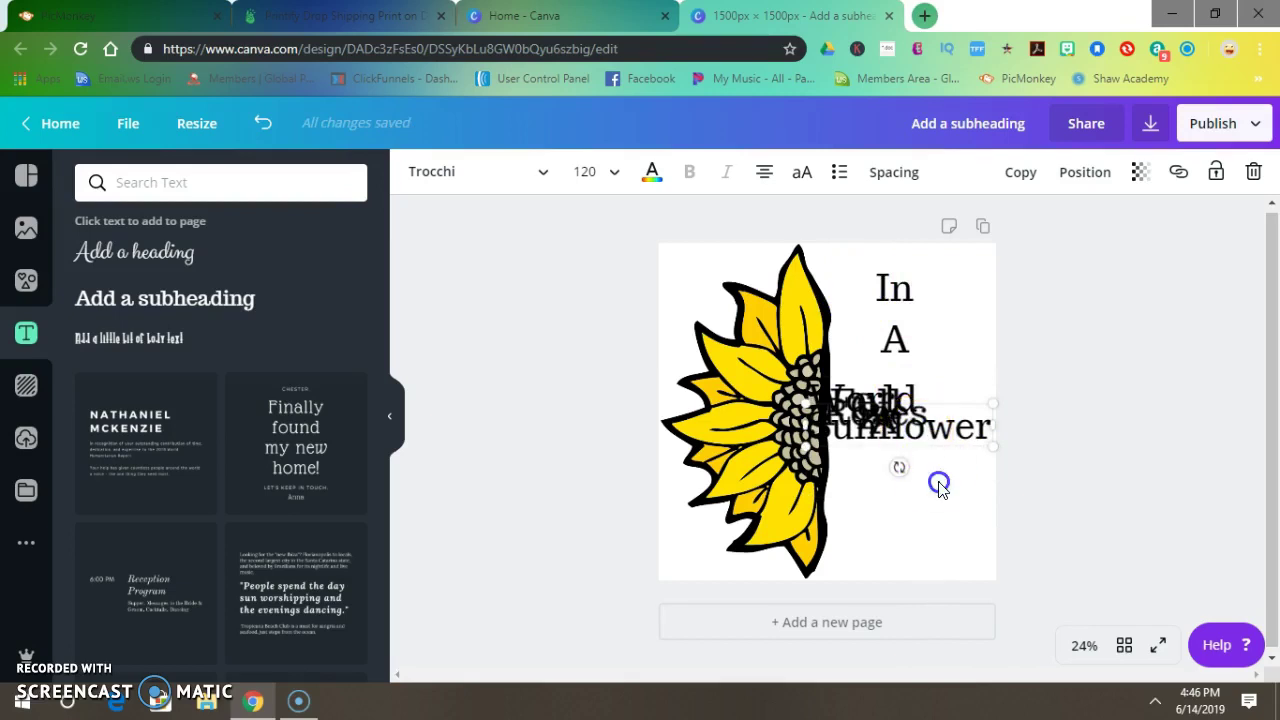
left_click_drag(914, 424, 934, 549)
left_click(892, 414)
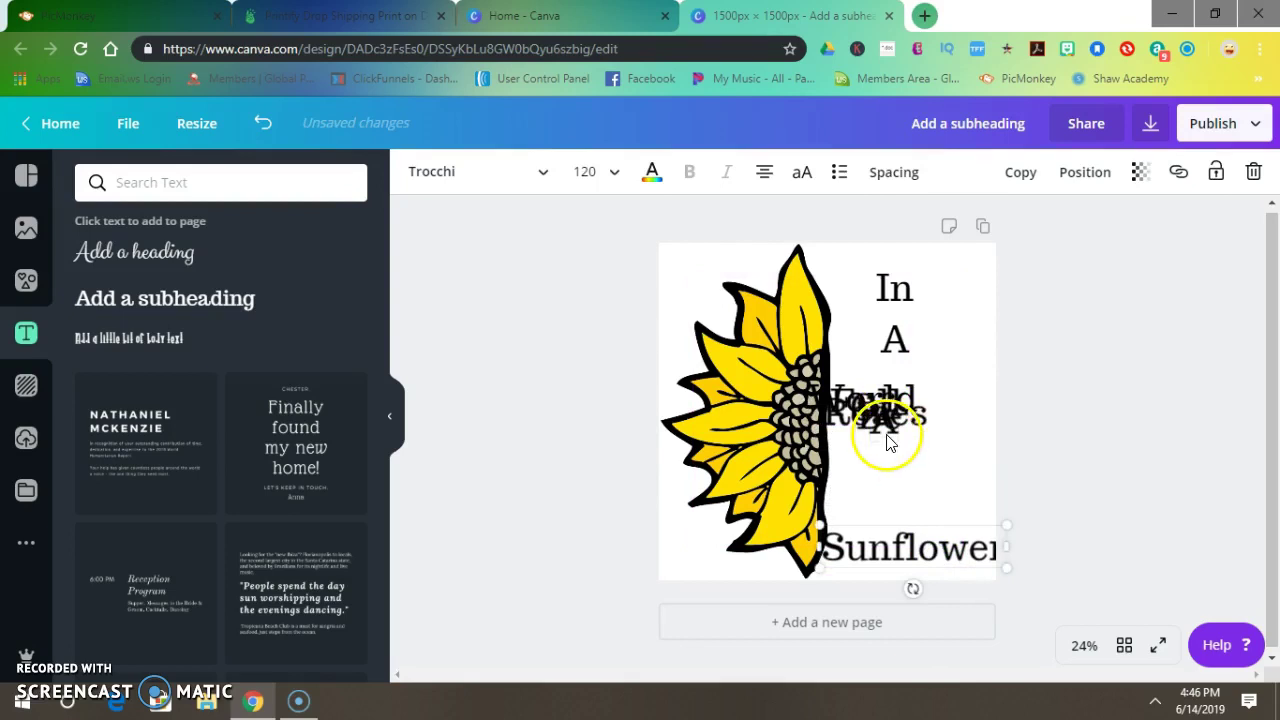
left_click_drag(884, 425, 942, 502)
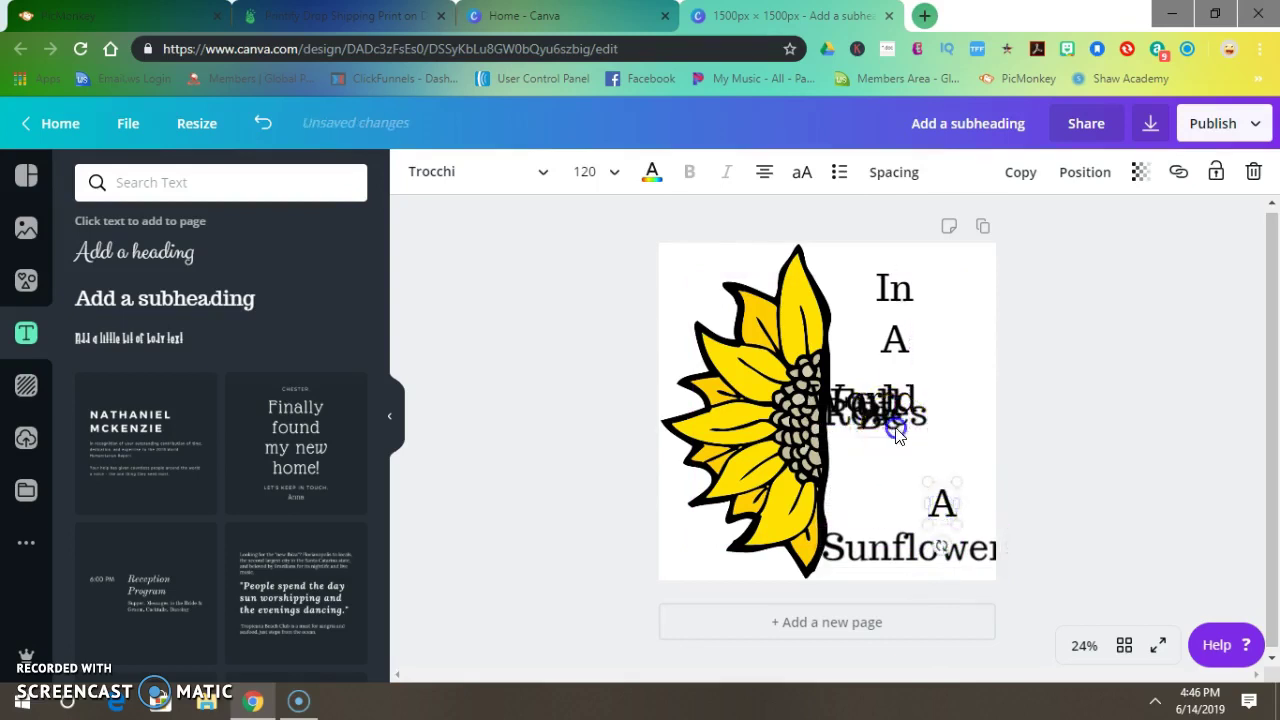
mouse_move(880, 412)
left_mouse_down()
mouse_move(895, 457)
mouse_move(862, 404)
mouse_move(873, 430)
mouse_move(897, 409)
left_mouse_up()
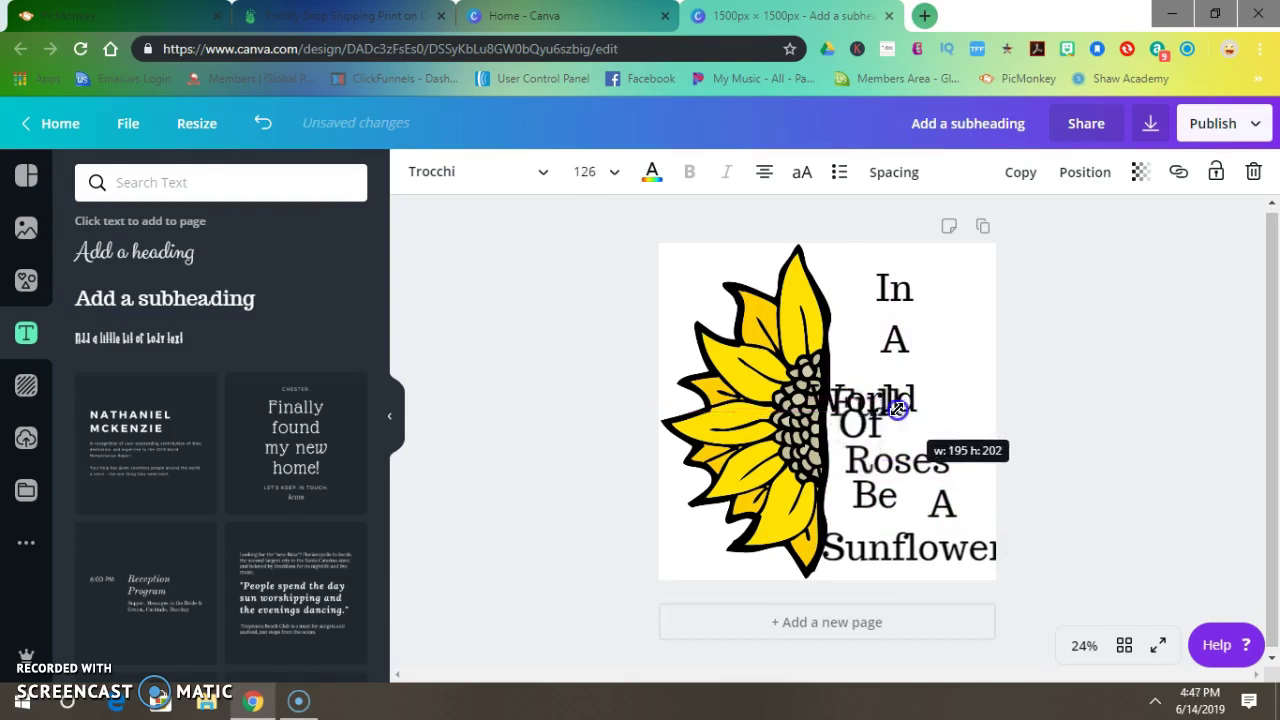
Undo the World resize, put Of beside Full, raise World, and set In and A on top
left_click(263, 123)
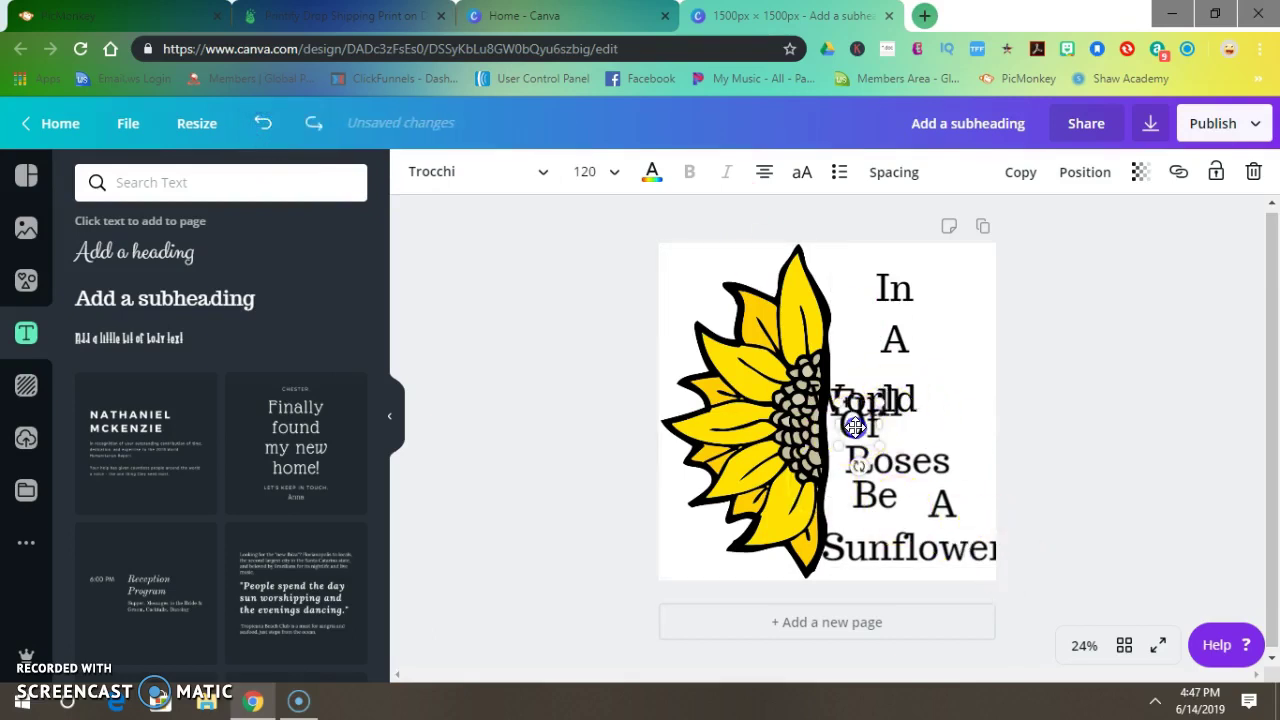
left_click_drag(854, 427, 903, 440)
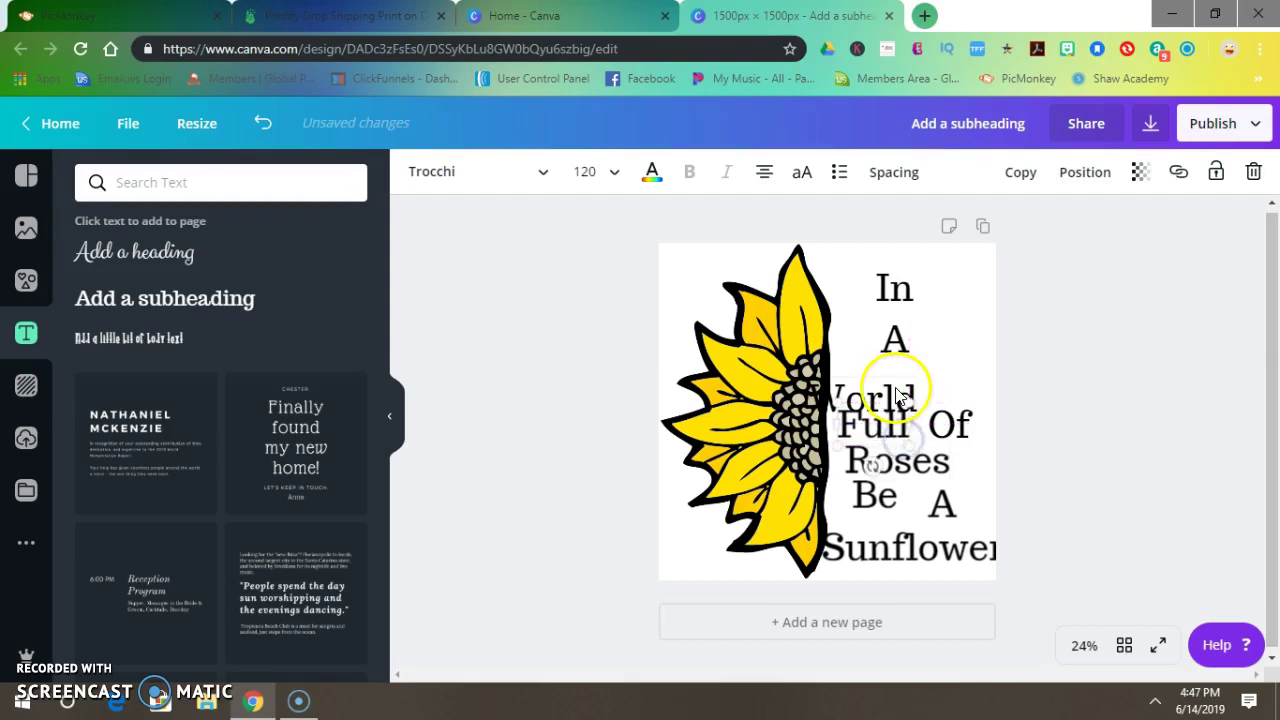
left_click_drag(898, 393, 930, 364)
left_click(890, 323)
left_click_drag(890, 323, 854, 287)
left_click_drag(930, 330, 906, 288)
left_click_drag(891, 376, 889, 349)
Enlarge World to size 160 and widen its box to one line
double_click(889, 349)
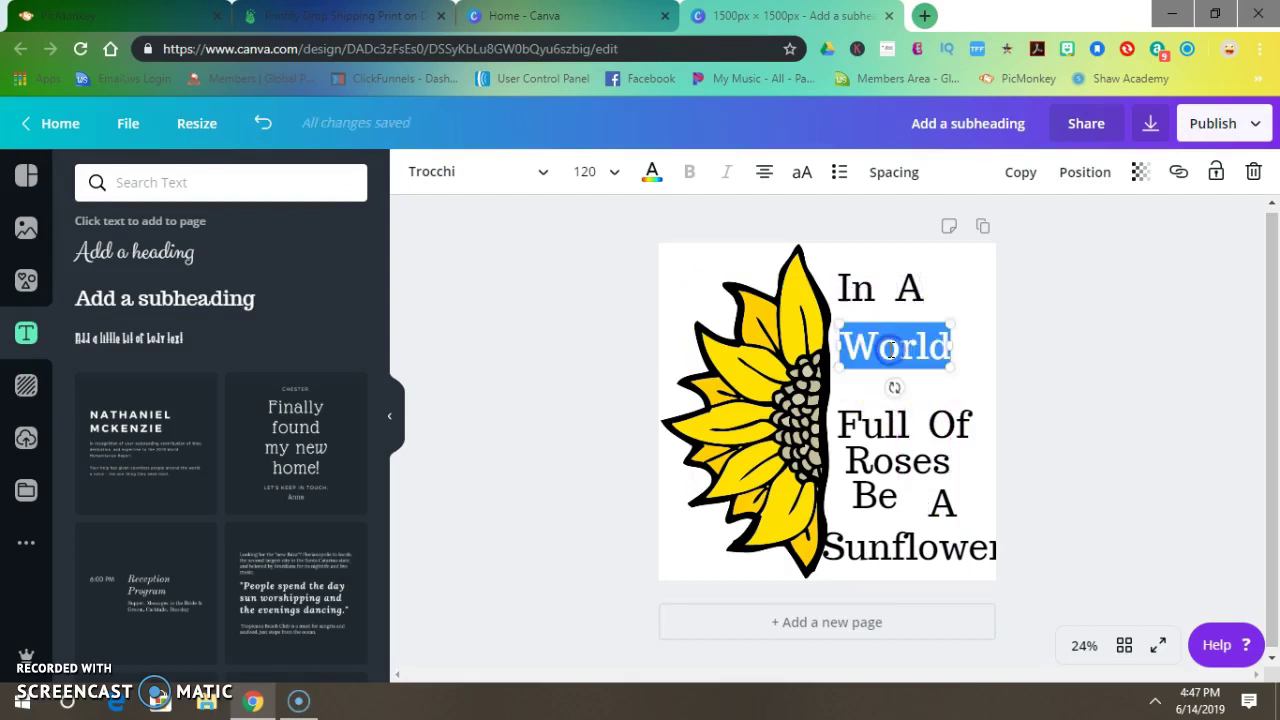
left_click(596, 172)
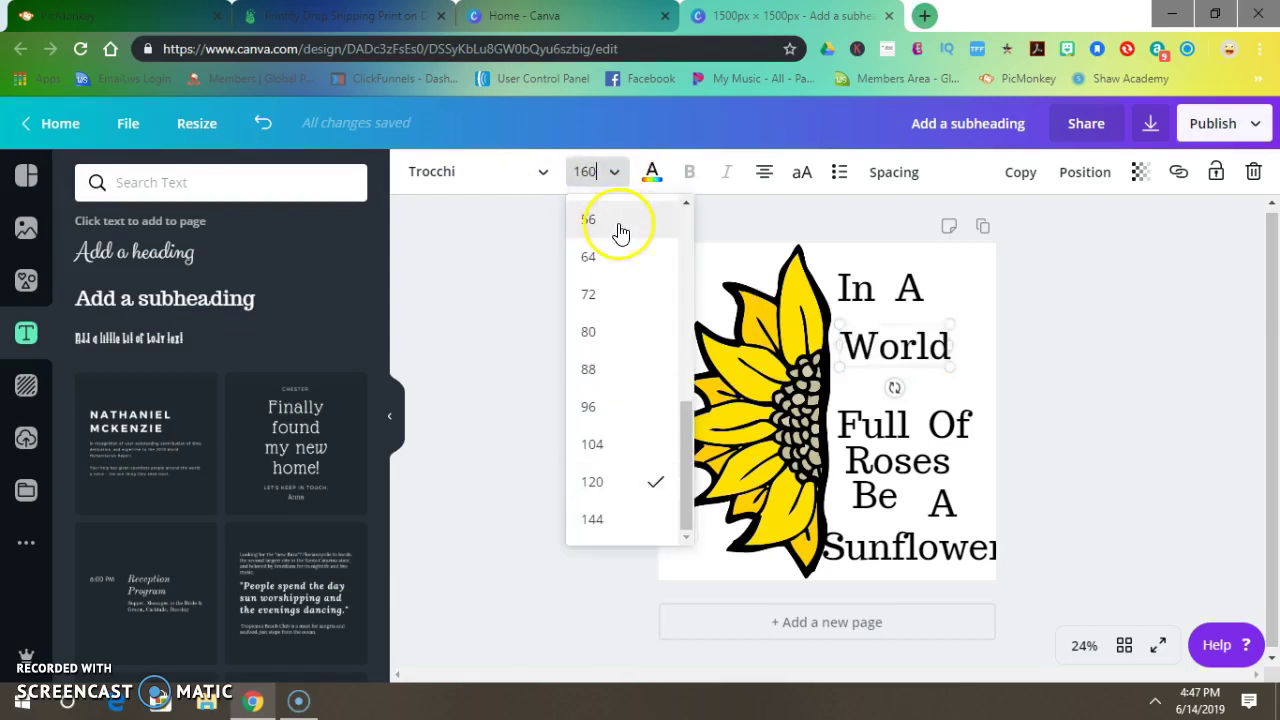
left_click(920, 395)
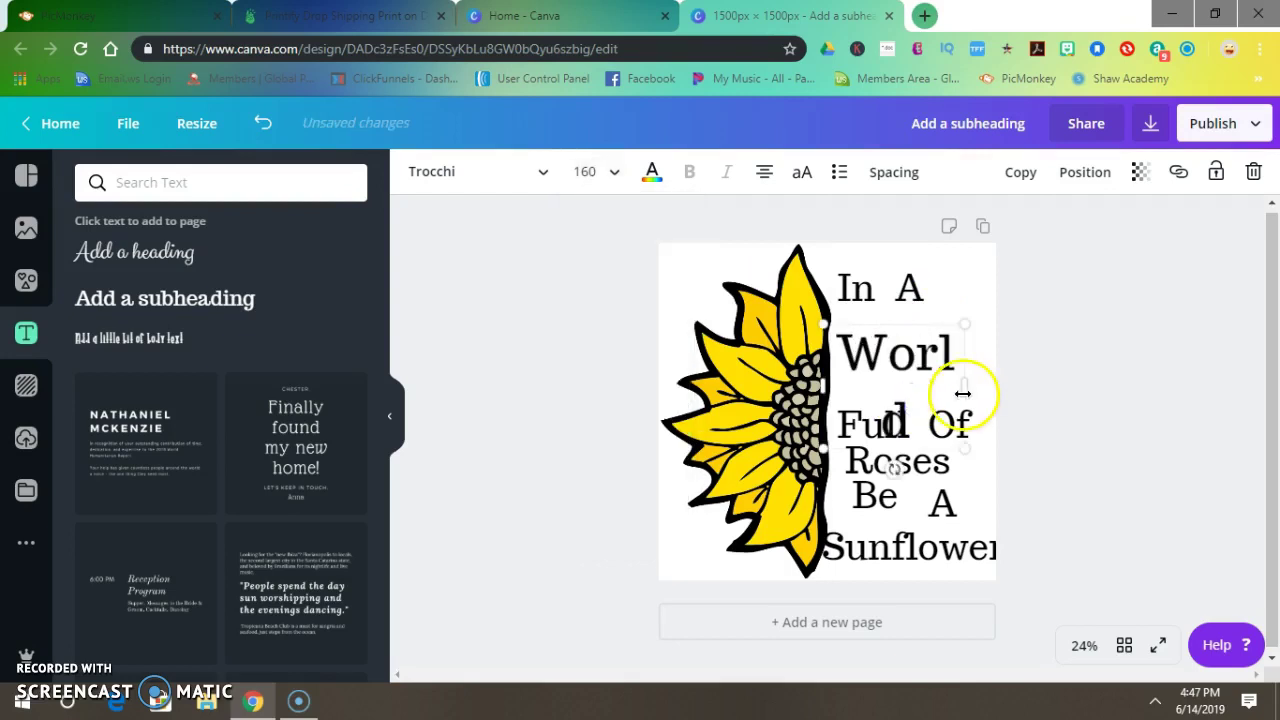
left_click_drag(962, 381, 977, 386)
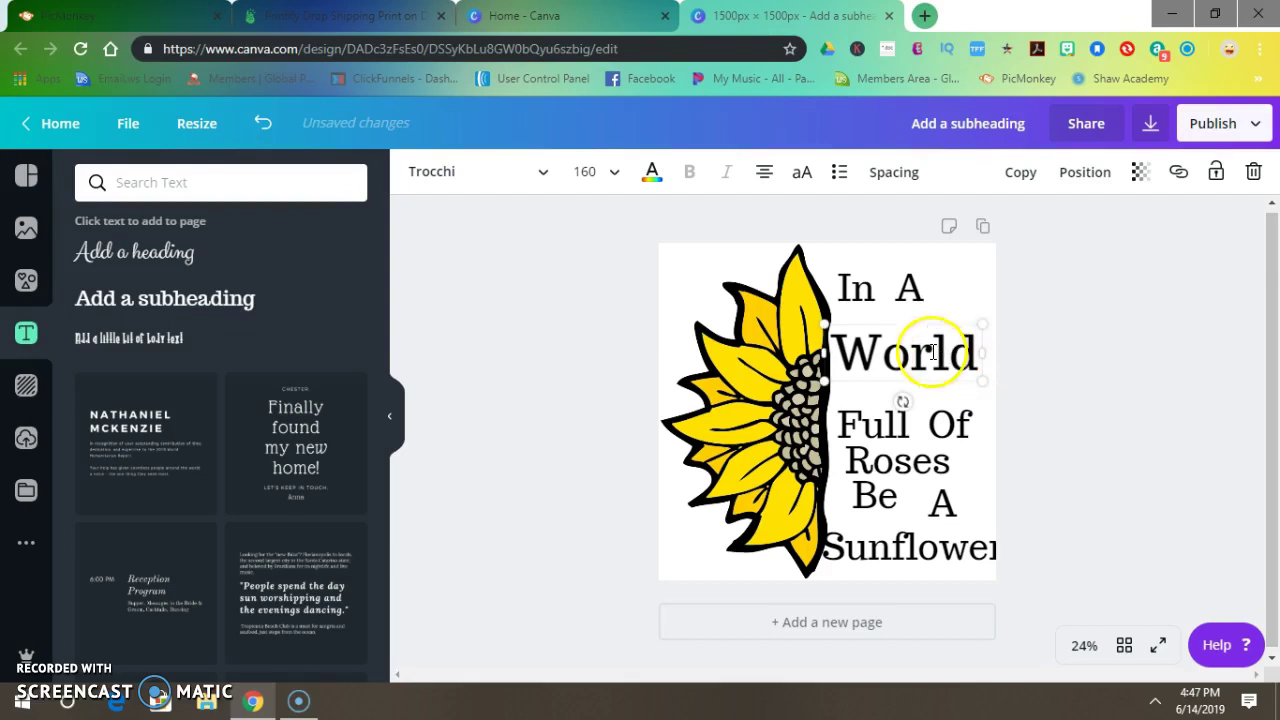
Change World's font to the Amazone script font
left_click(474, 172)
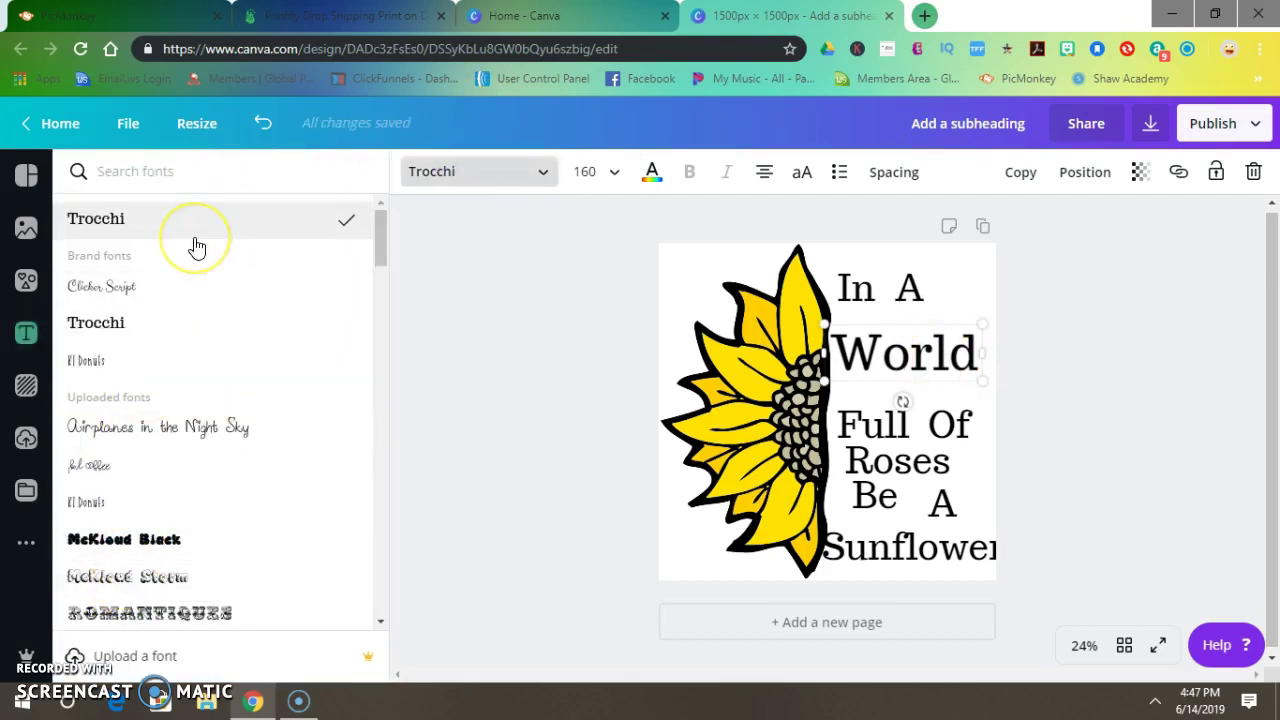
scroll(196, 248, "down", 3)
scroll(196, 248, "down", 8)
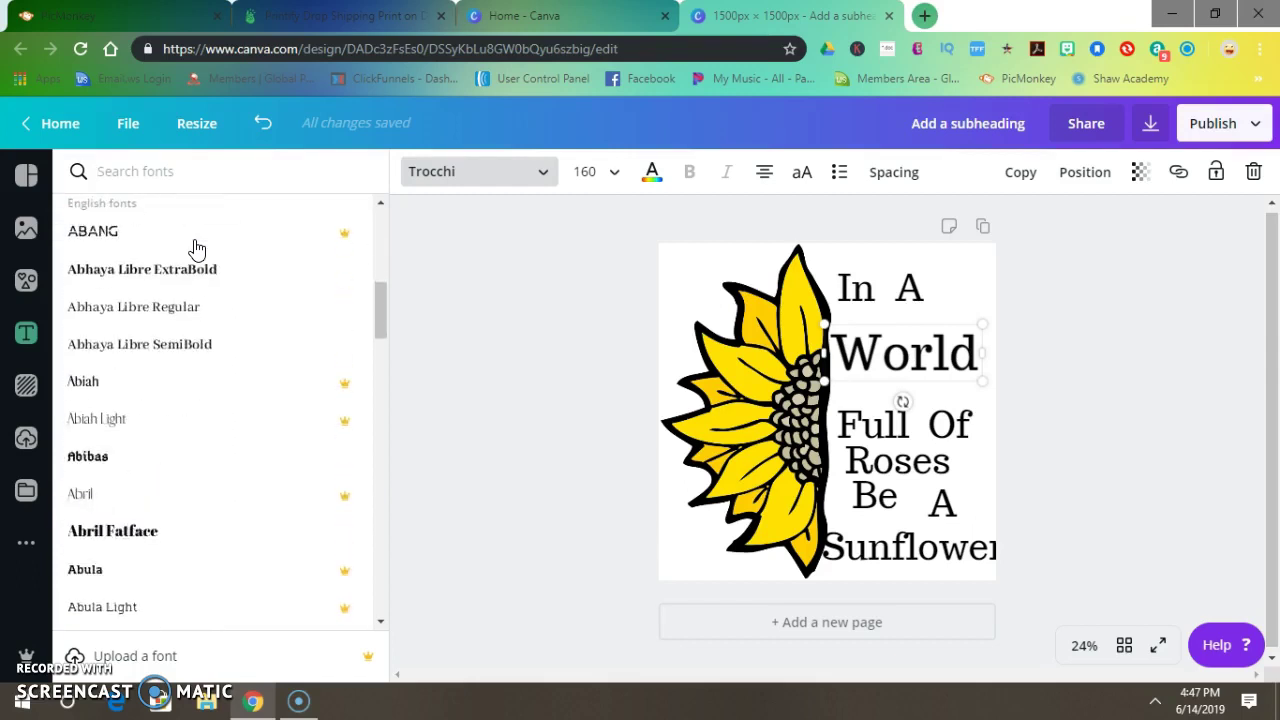
scroll(196, 248, "down", 8)
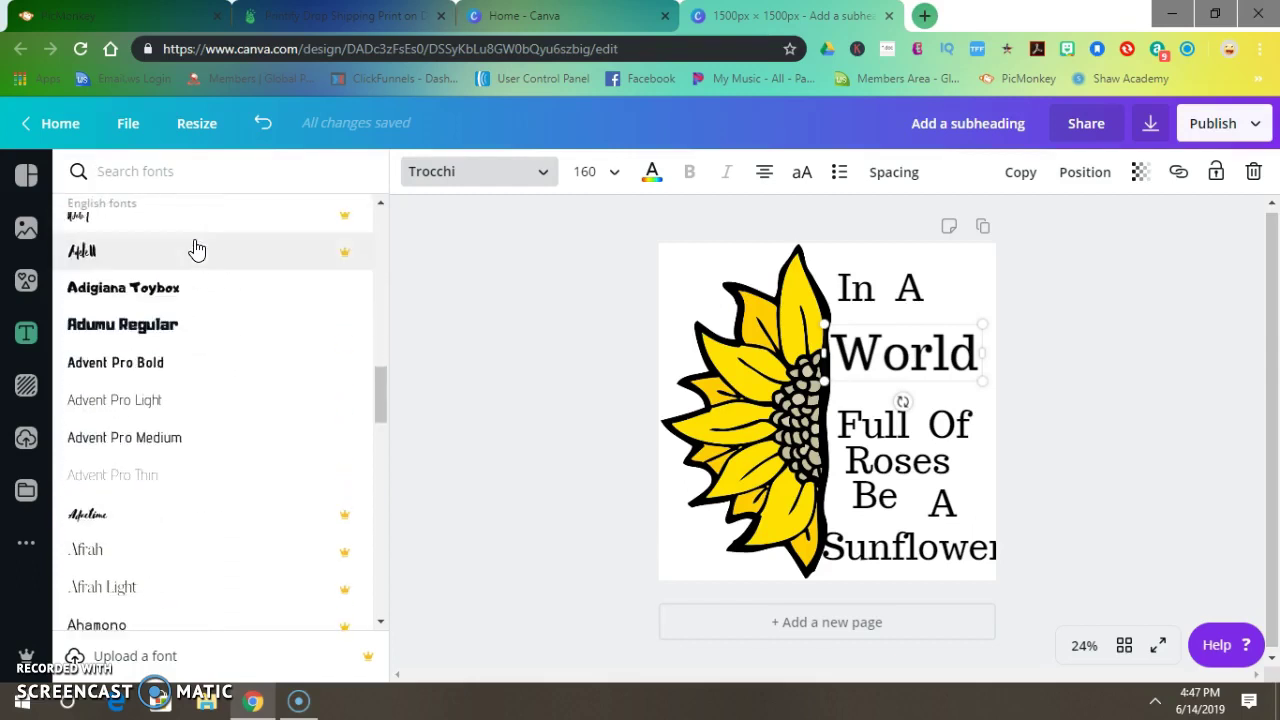
scroll(196, 248, "down", 6)
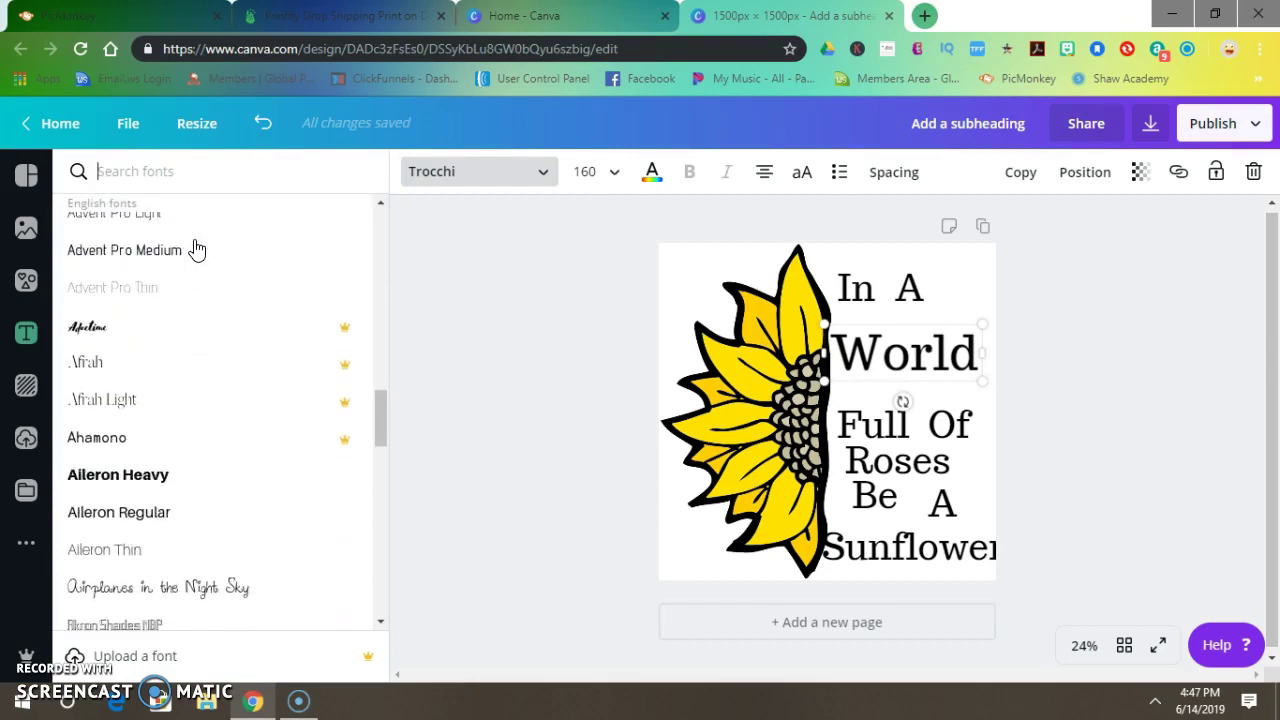
left_click(196, 254)
scroll(228, 363, "down", 6)
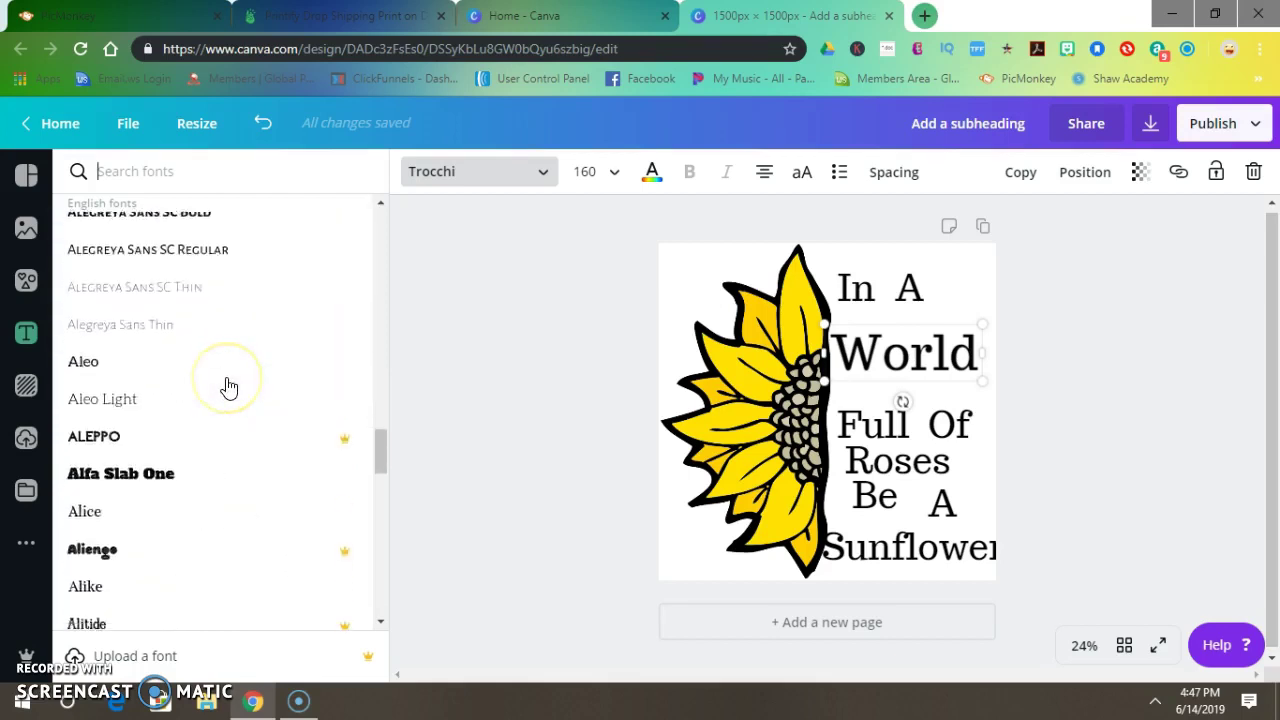
scroll(228, 388, "down", 6)
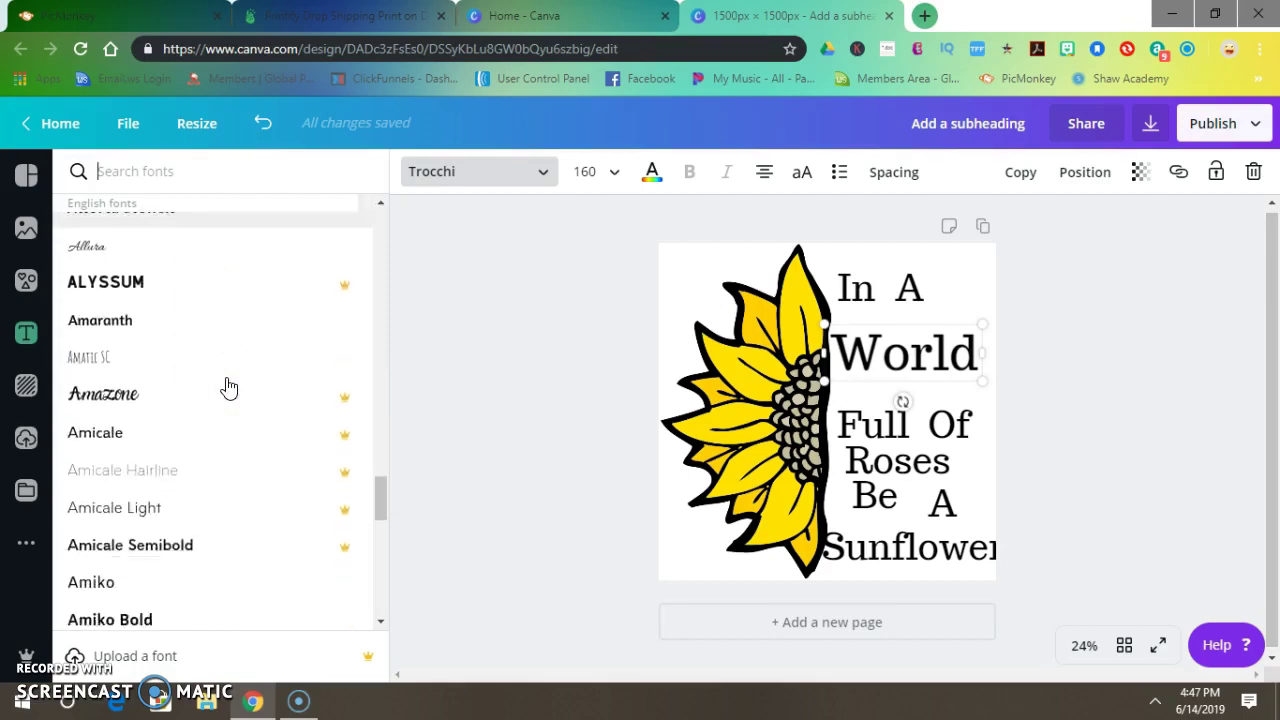
left_click(218, 348)
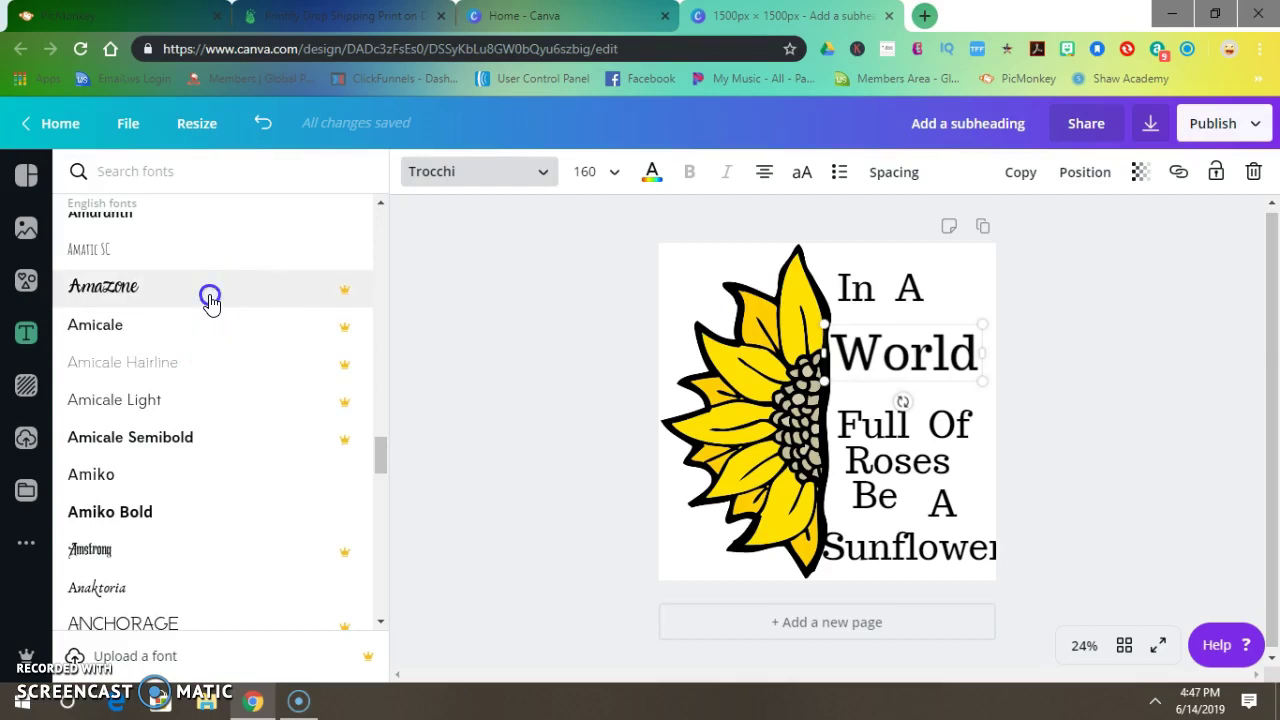
left_click(210, 300)
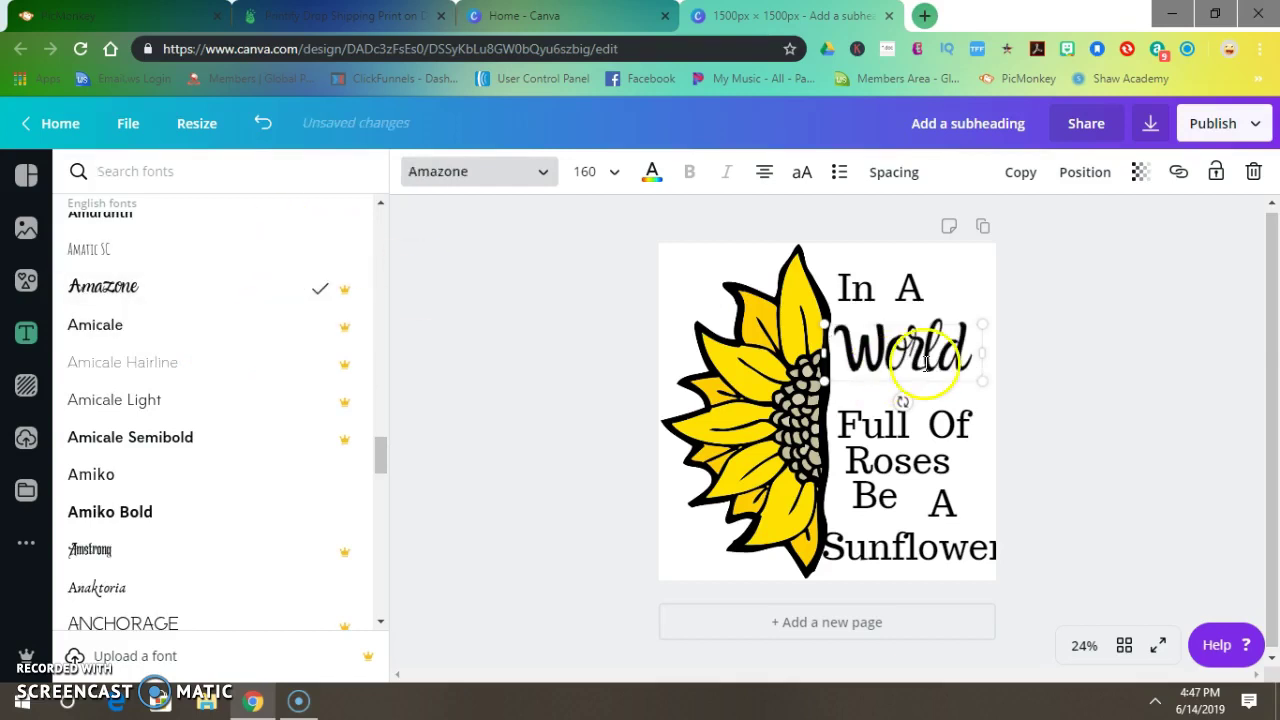
Apply the Amazone font to Roses and Sunflower as well
left_click(893, 458)
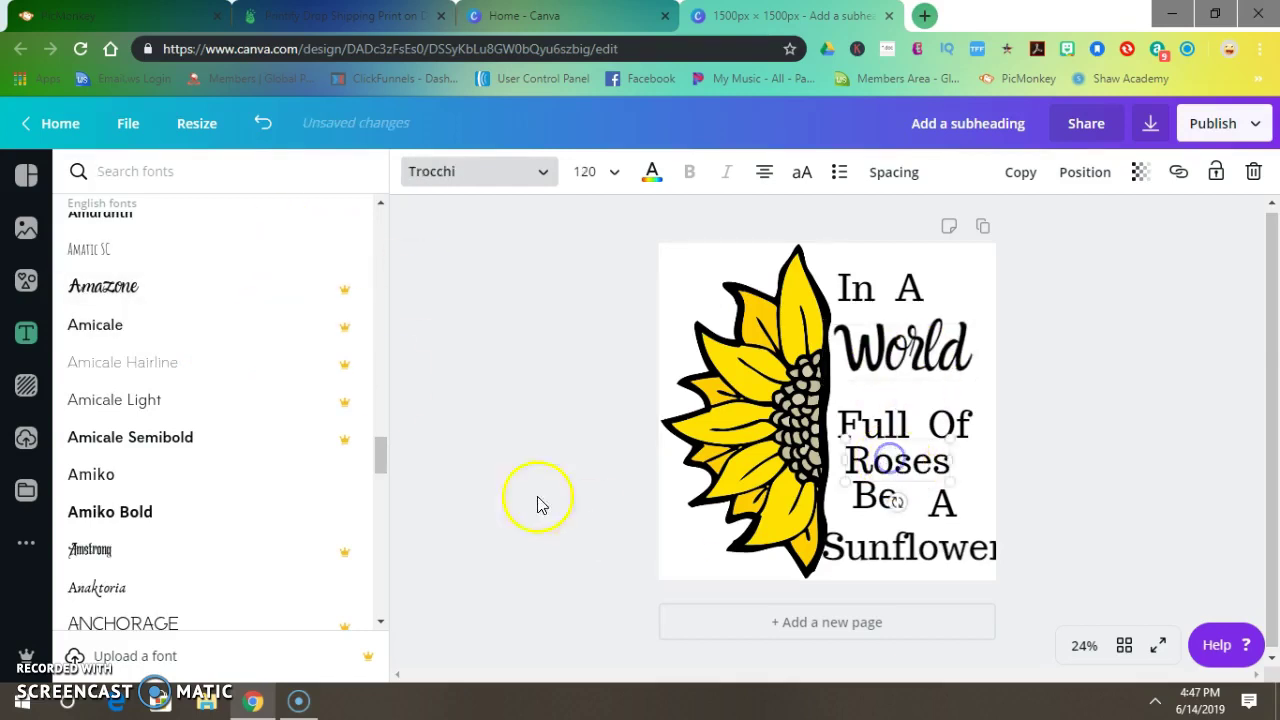
left_click(243, 276)
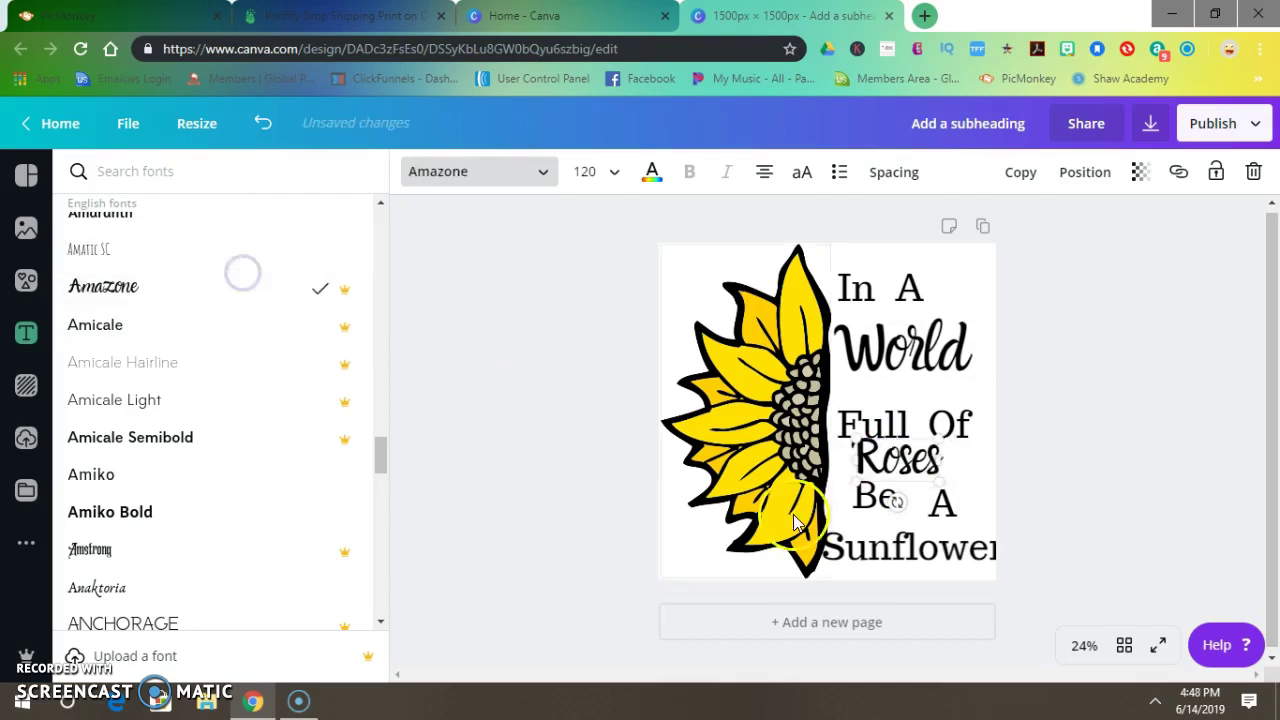
left_click(870, 538)
left_click(215, 306)
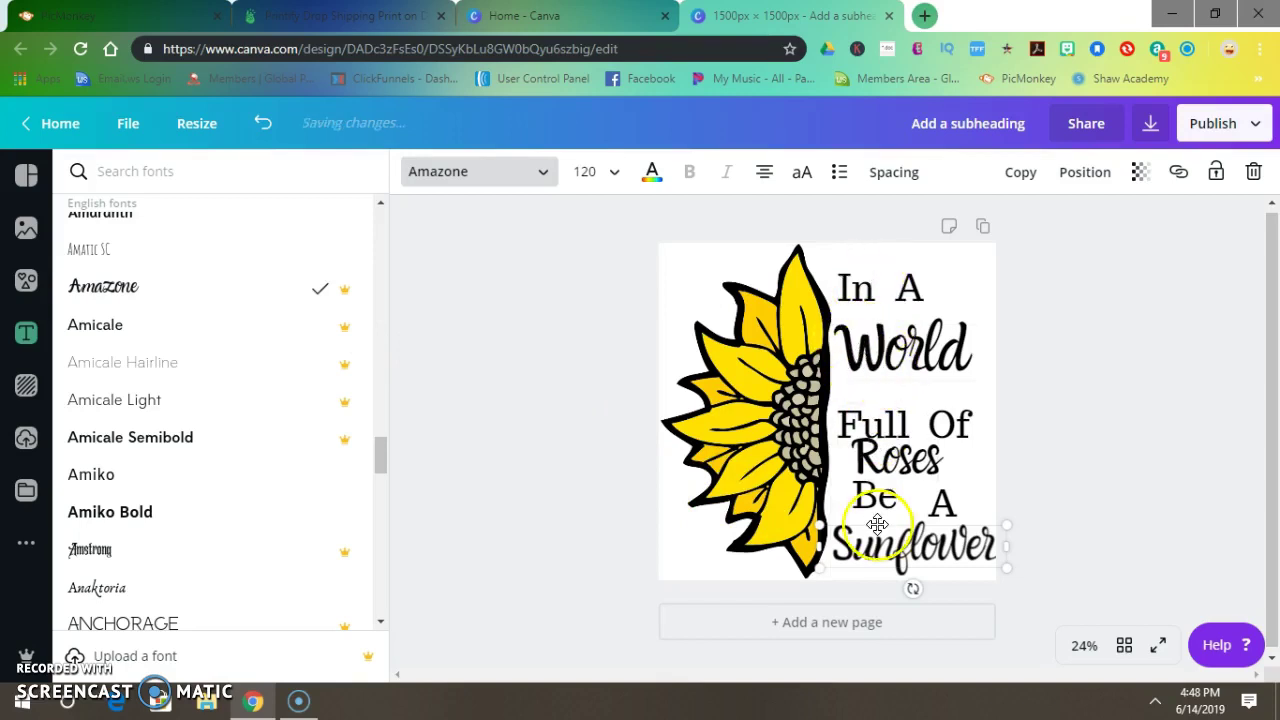
Move Full and Of up into one line under World and raise Roses closer
left_click_drag(857, 424, 858, 400)
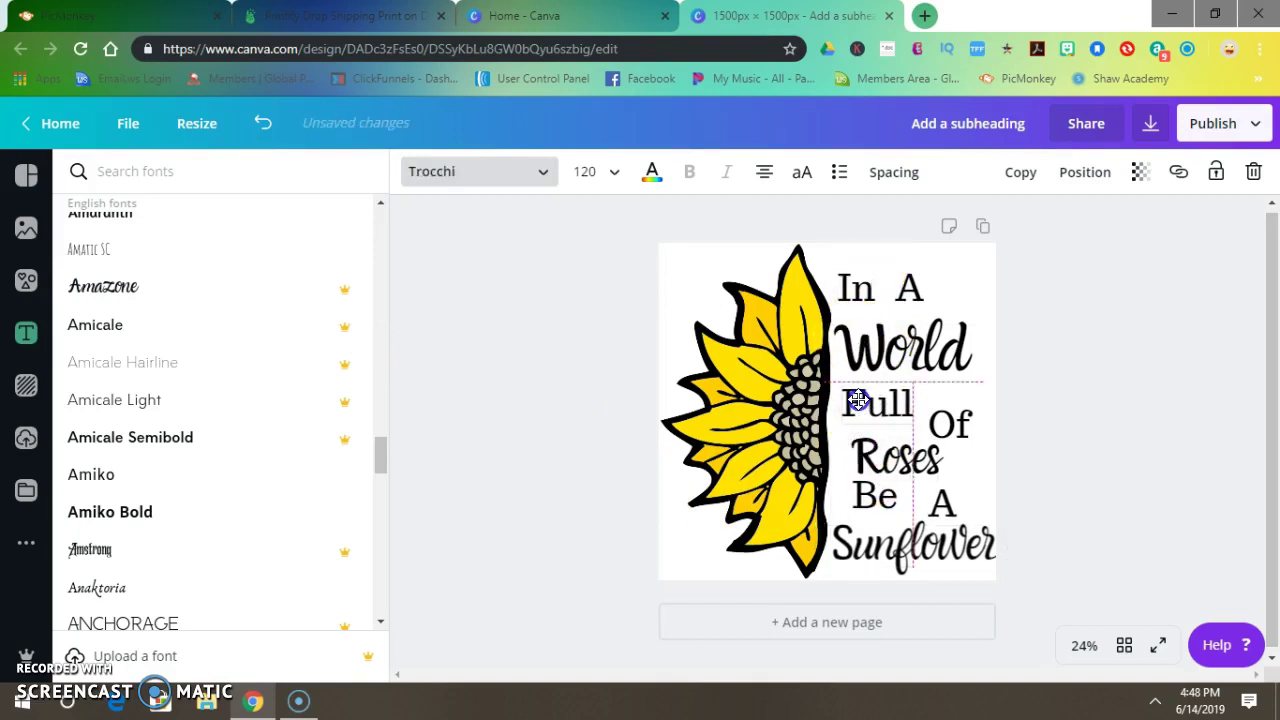
left_click_drag(950, 423, 958, 402)
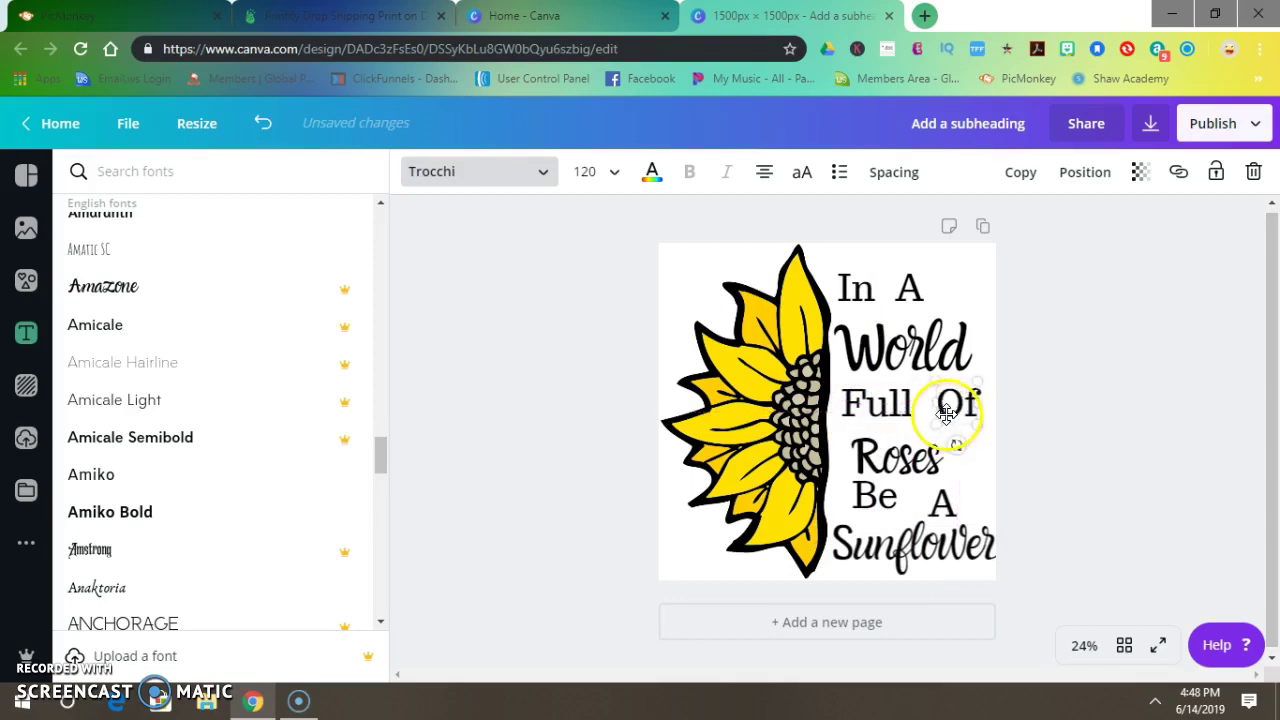
left_click(962, 402)
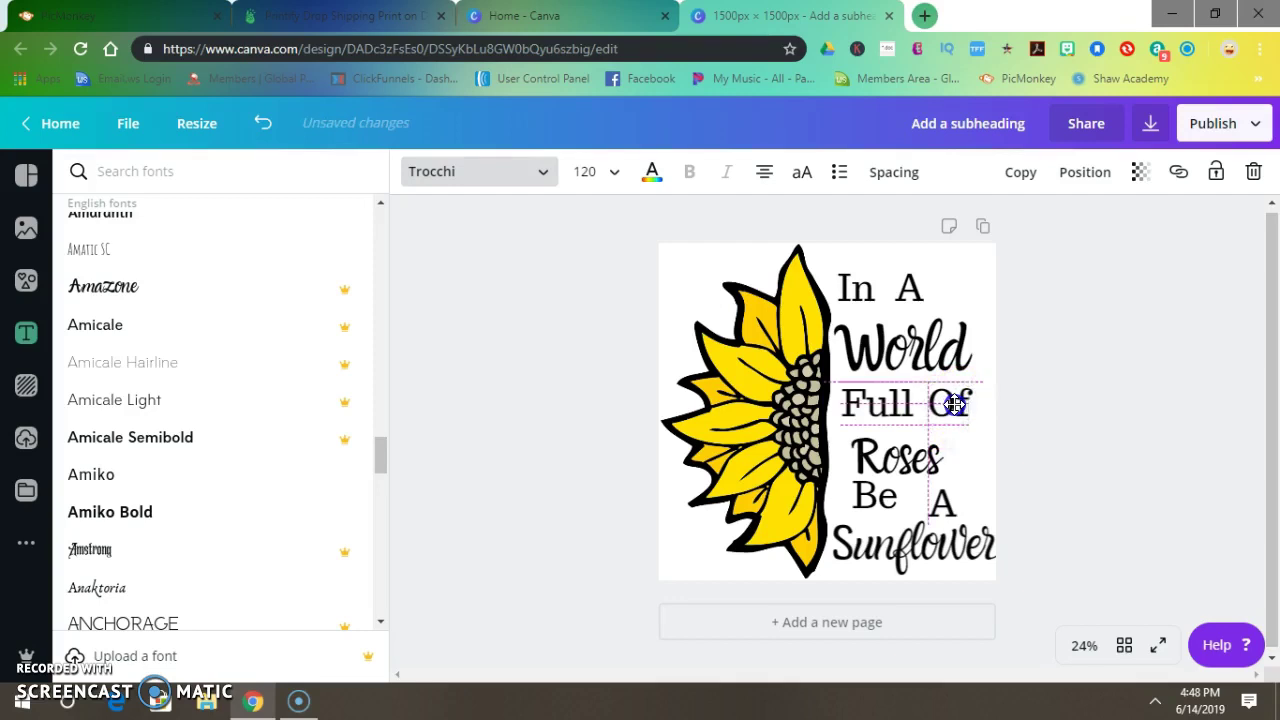
left_click(916, 457)
left_click_drag(916, 457, 905, 448)
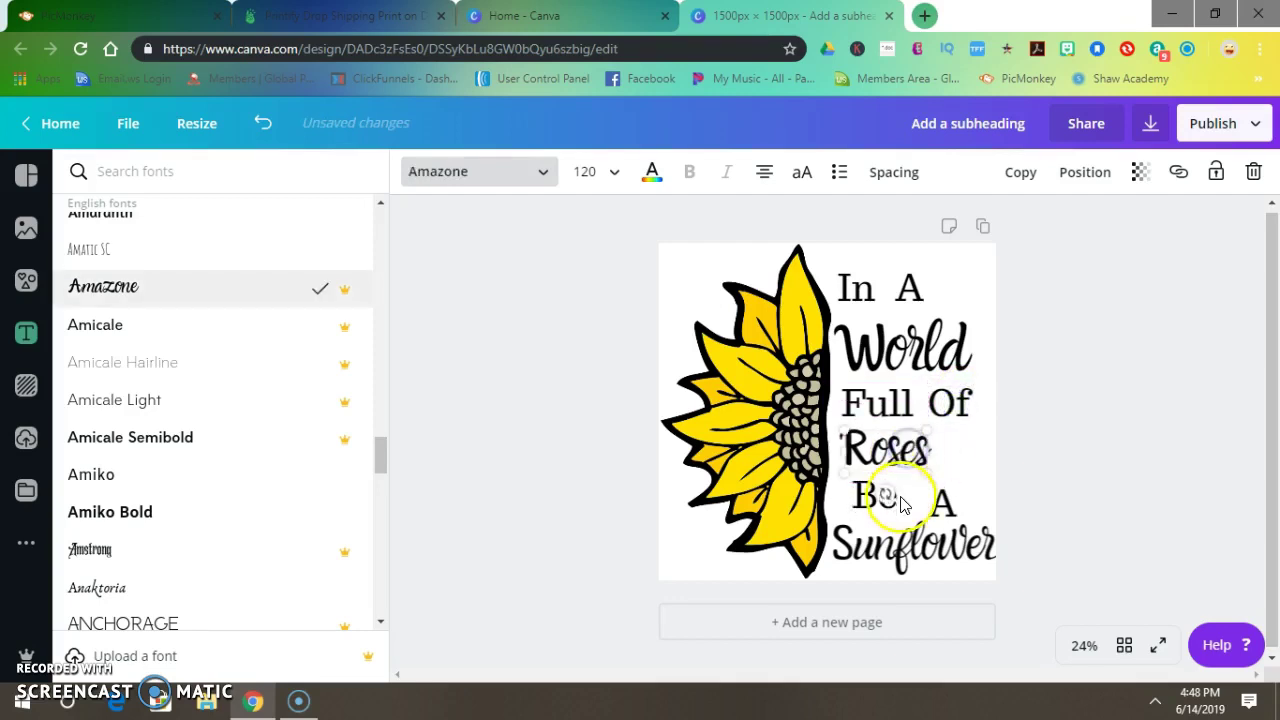
Pull A level beside Be and shift Sunflower slightly left
left_click_drag(856, 500, 851, 496)
left_click_drag(943, 500, 916, 491)
left_click(894, 548)
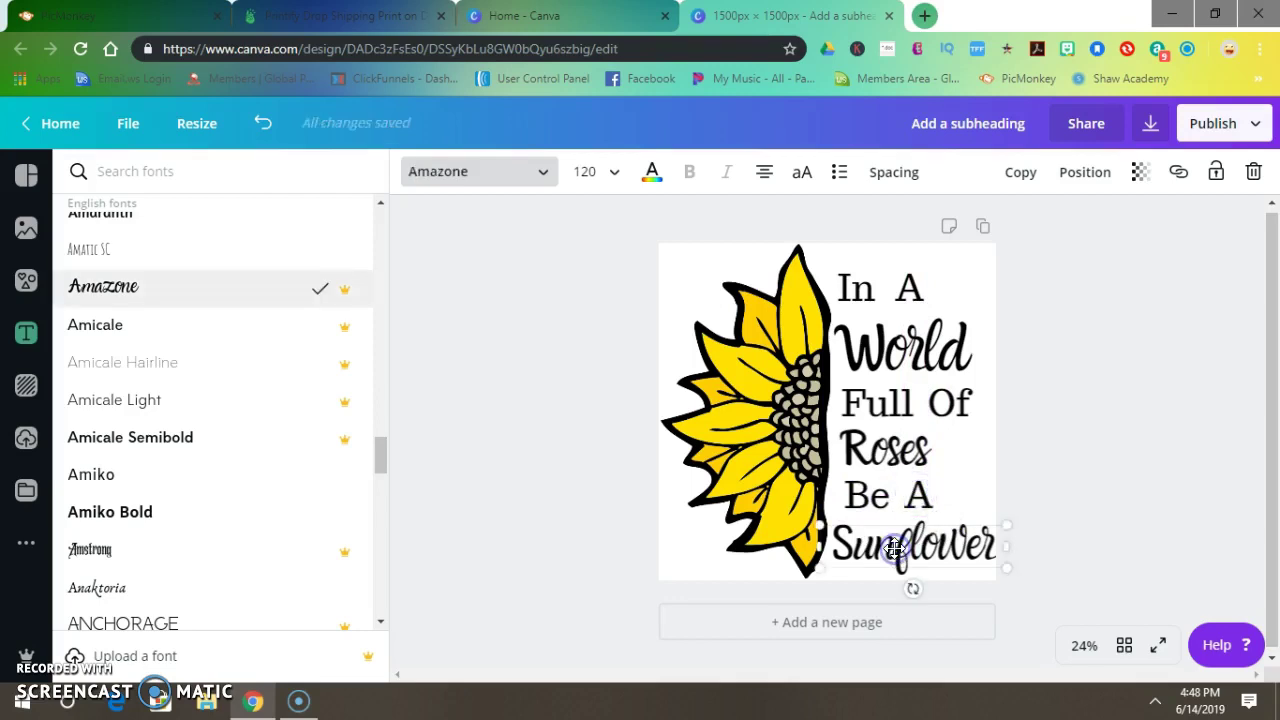
left_click_drag(894, 548, 890, 548)
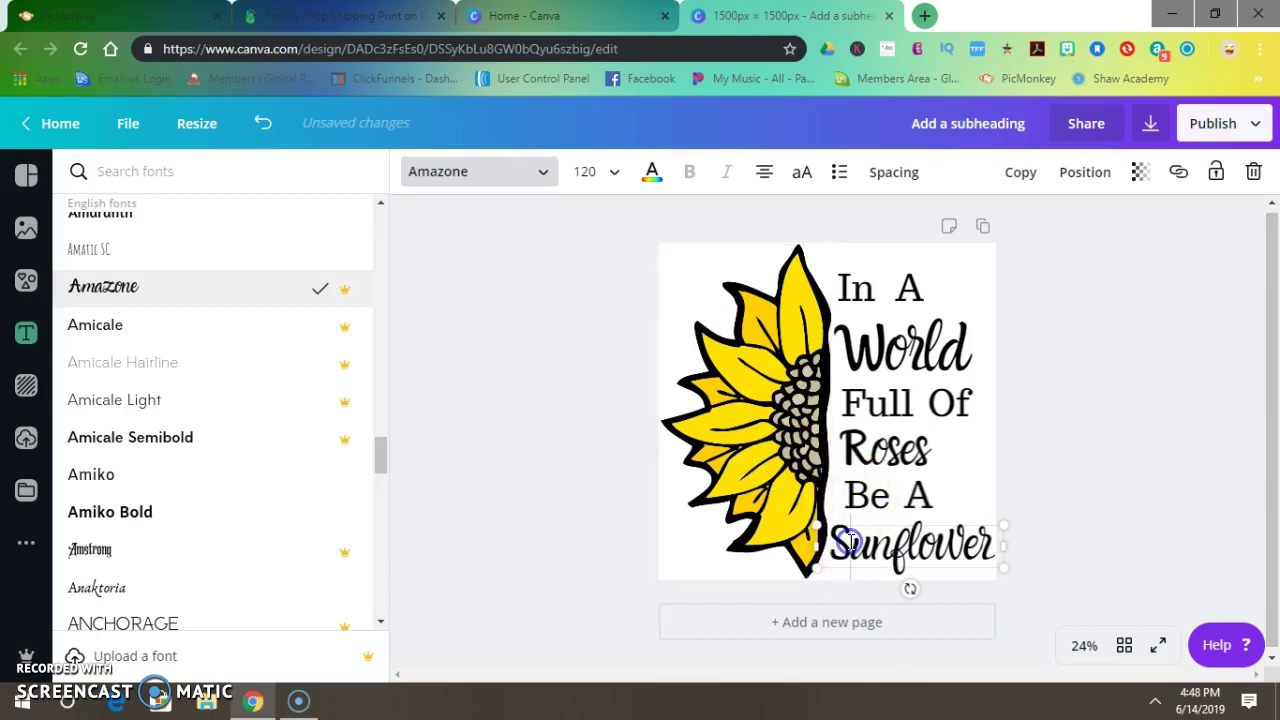
left_click(910, 548)
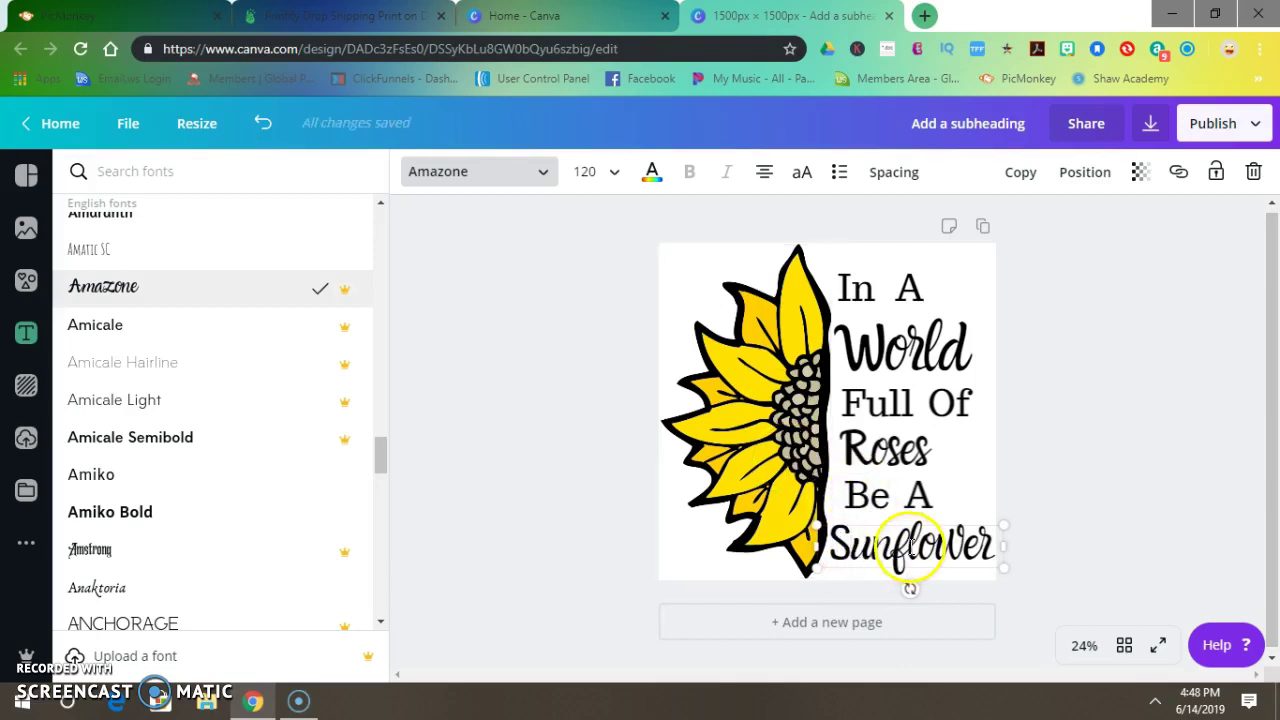
left_click(871, 503)
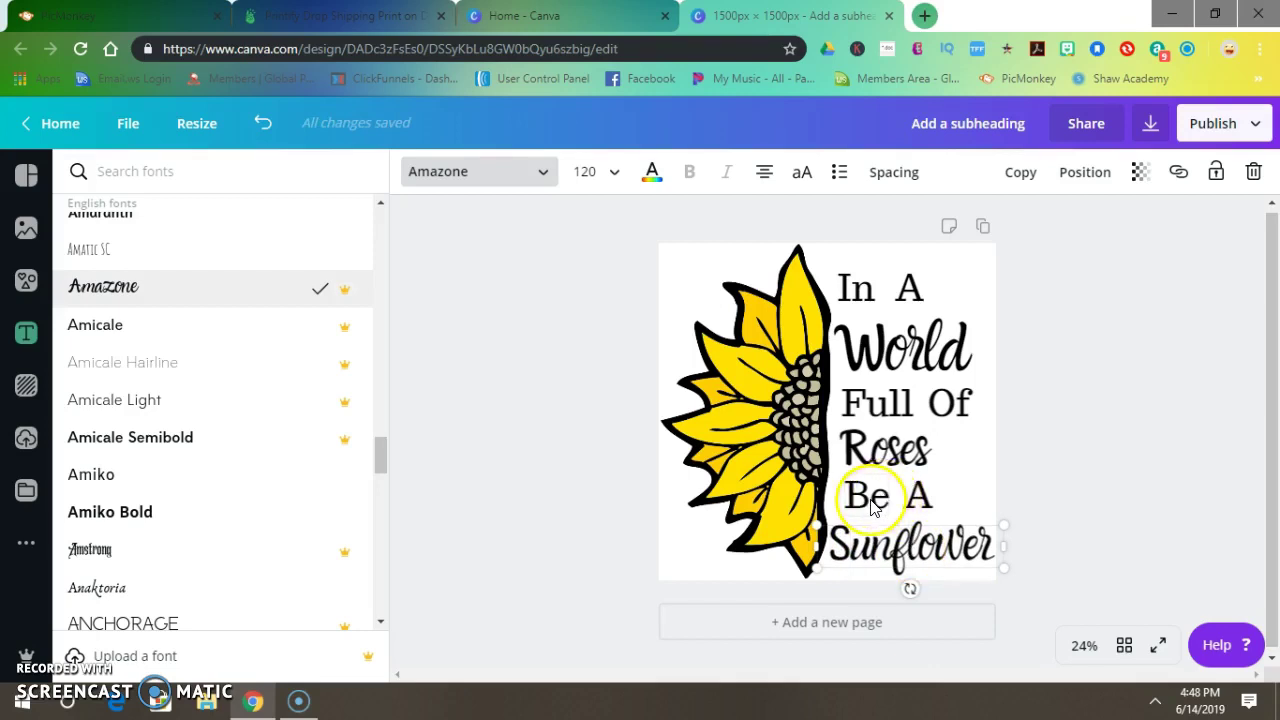
Set World's font size to 120
left_click(884, 435)
left_click(868, 343)
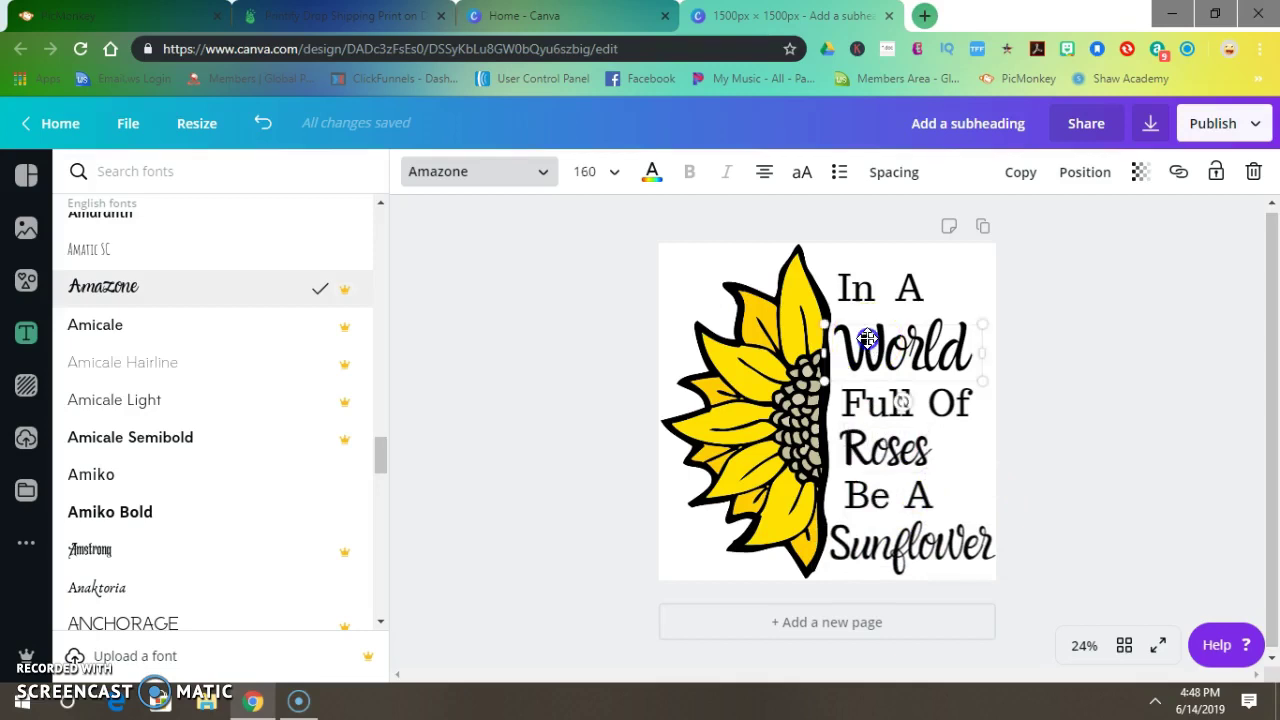
left_click(604, 176)
left_click(601, 175)
left_click(600, 174)
left_click(599, 173)
left_click(599, 172)
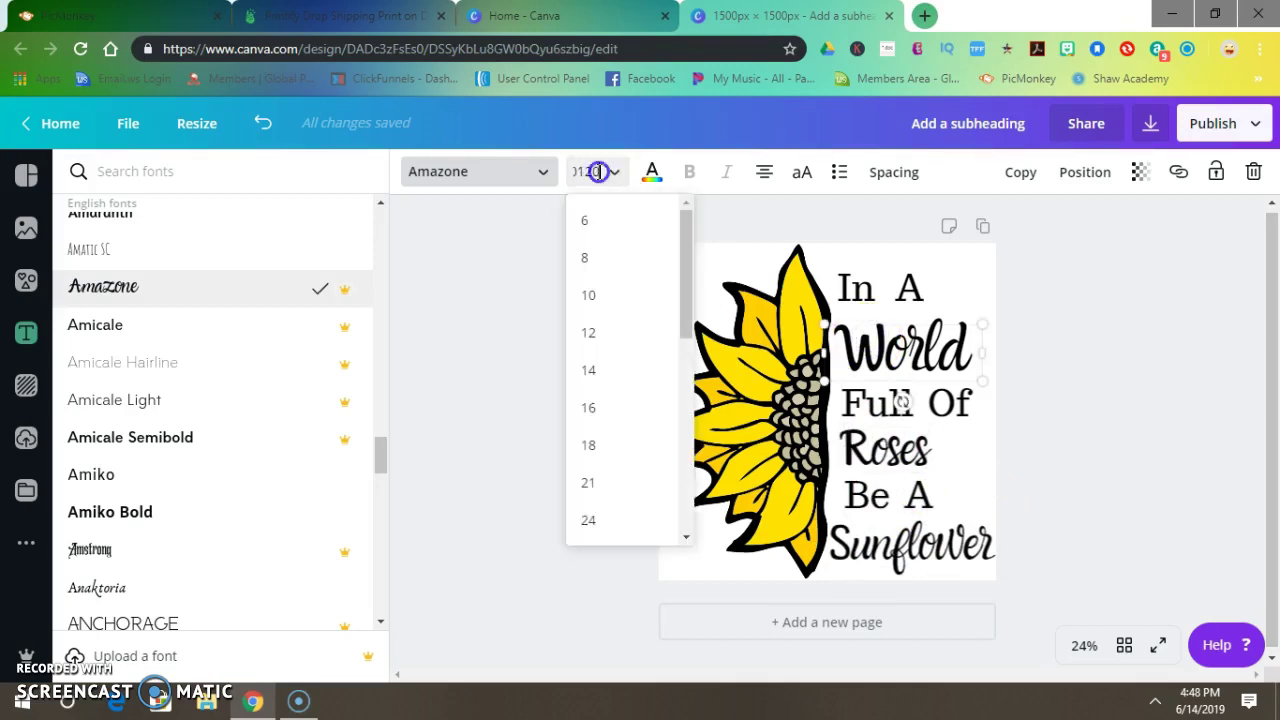
type("120")
key("Return")
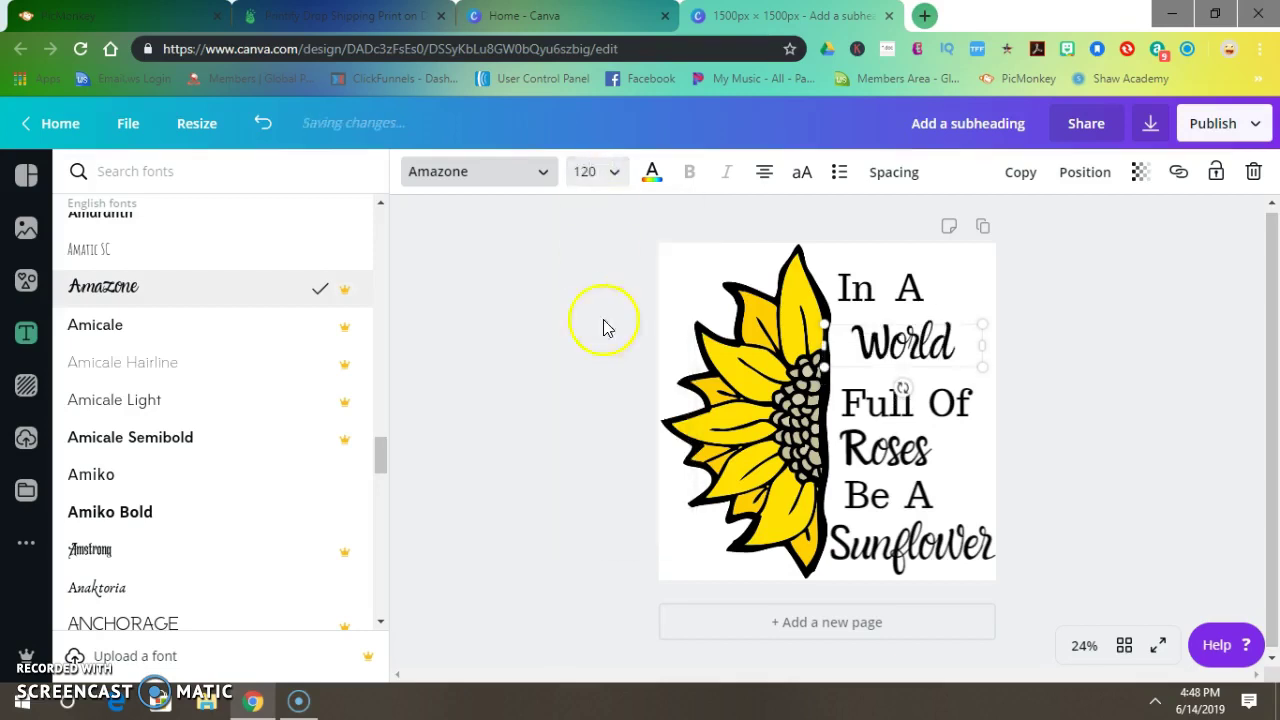
Shift World under In A and nudge Be A left to align with the flower edge
left_click(858, 292)
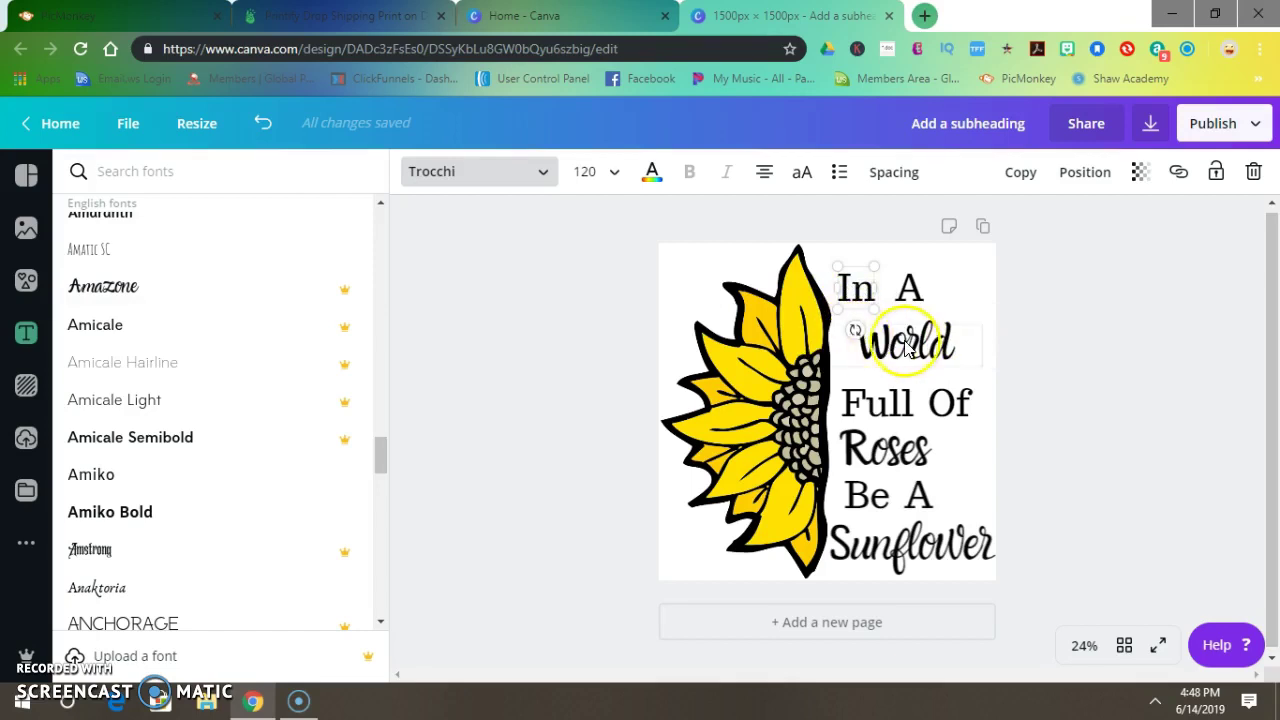
mouse_move(885, 341)
left_mouse_down()
mouse_move(891, 357)
mouse_move(891, 344)
left_mouse_up()
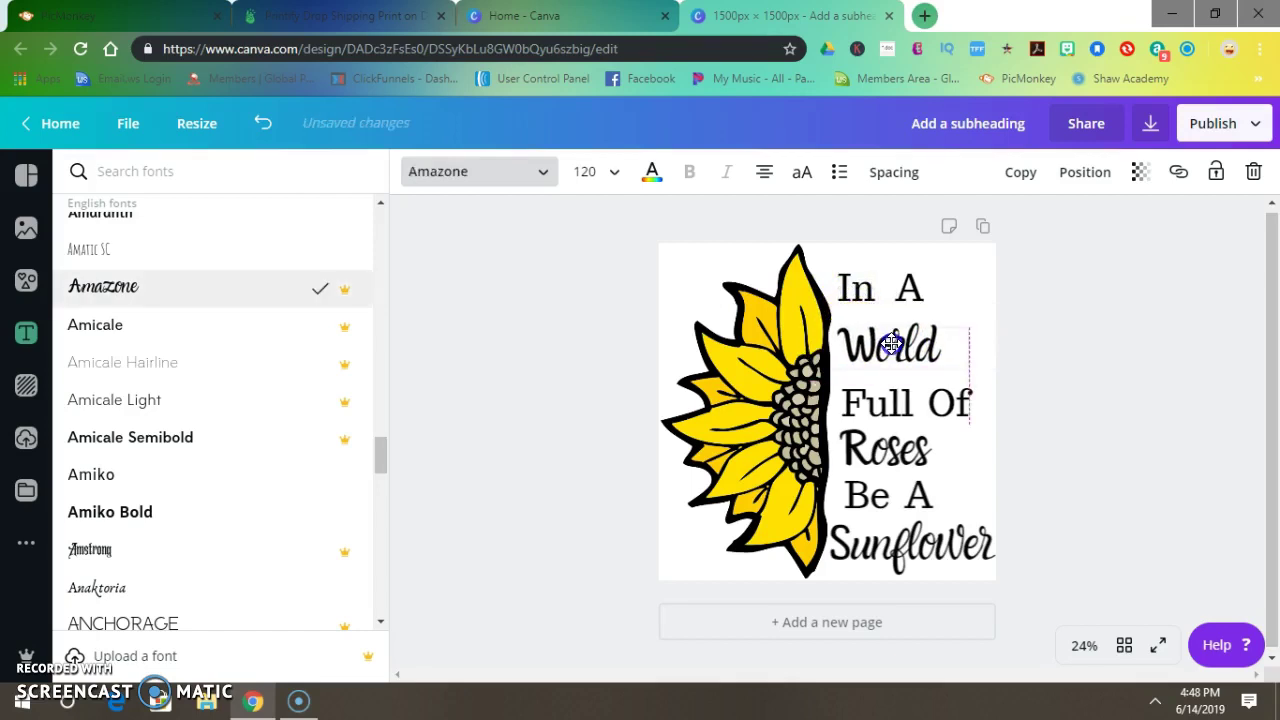
left_click(864, 297)
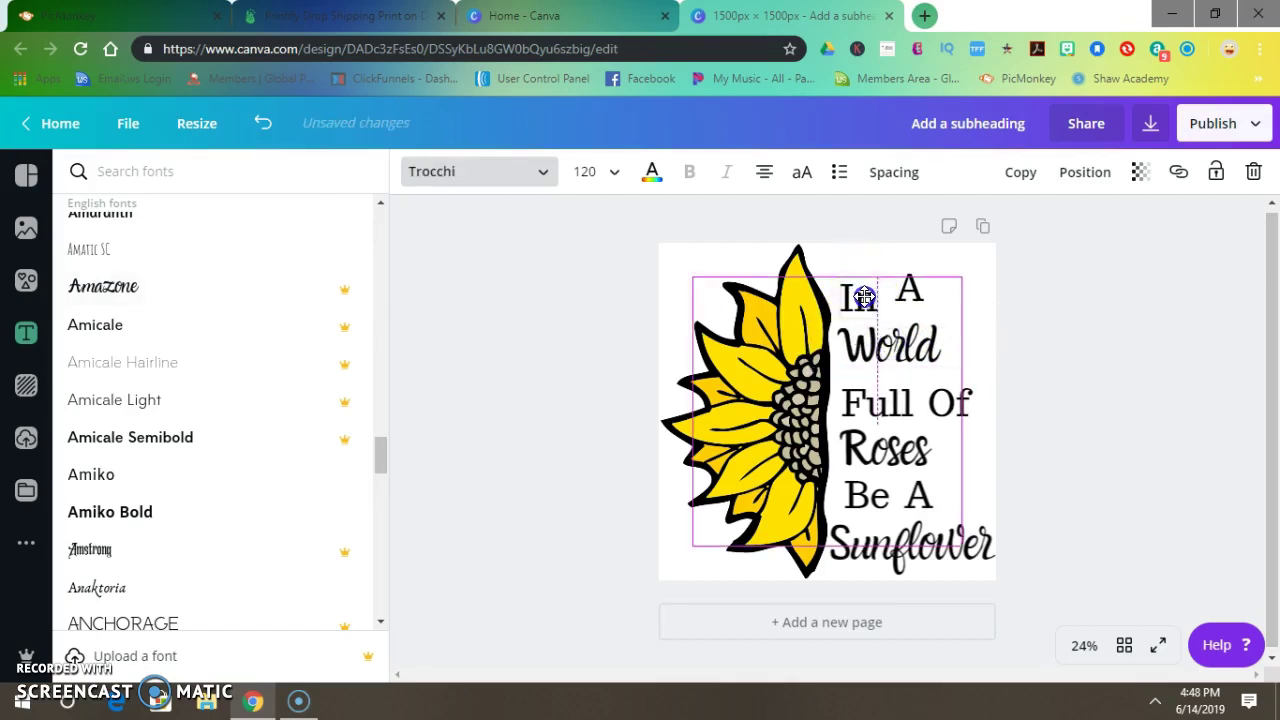
left_click_drag(857, 491, 851, 495)
left_click(853, 447)
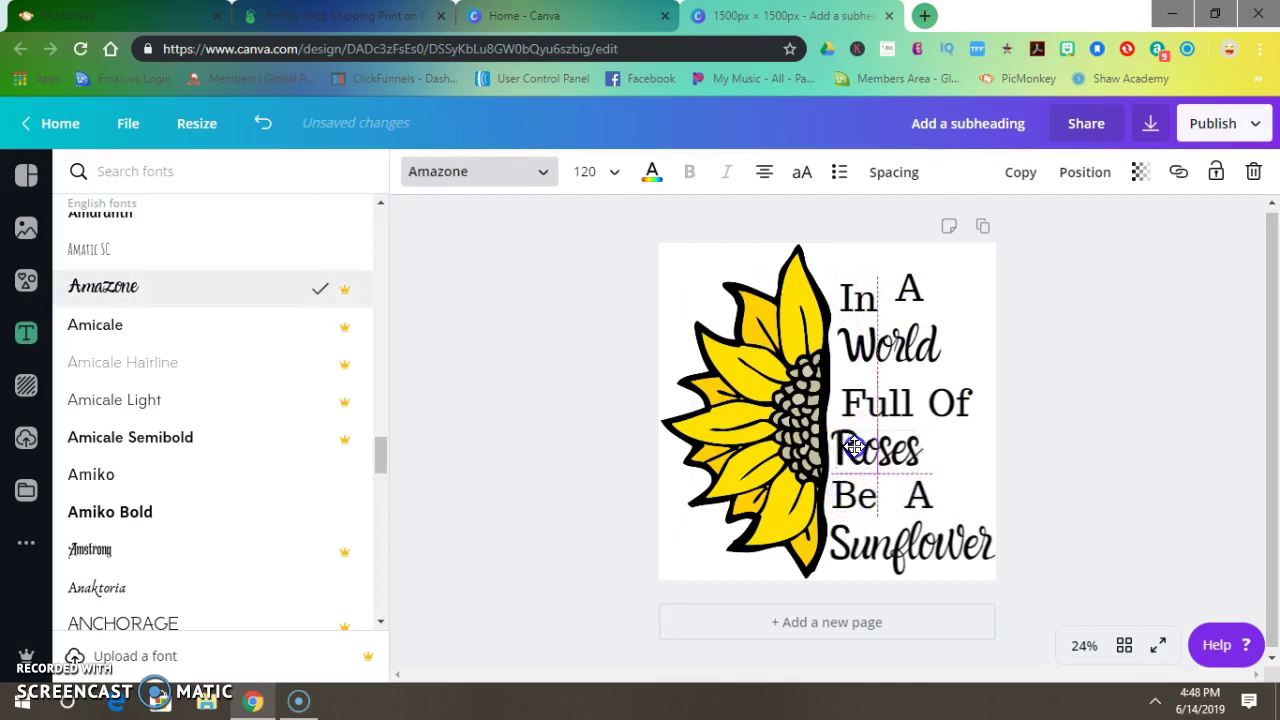
left_click(857, 407)
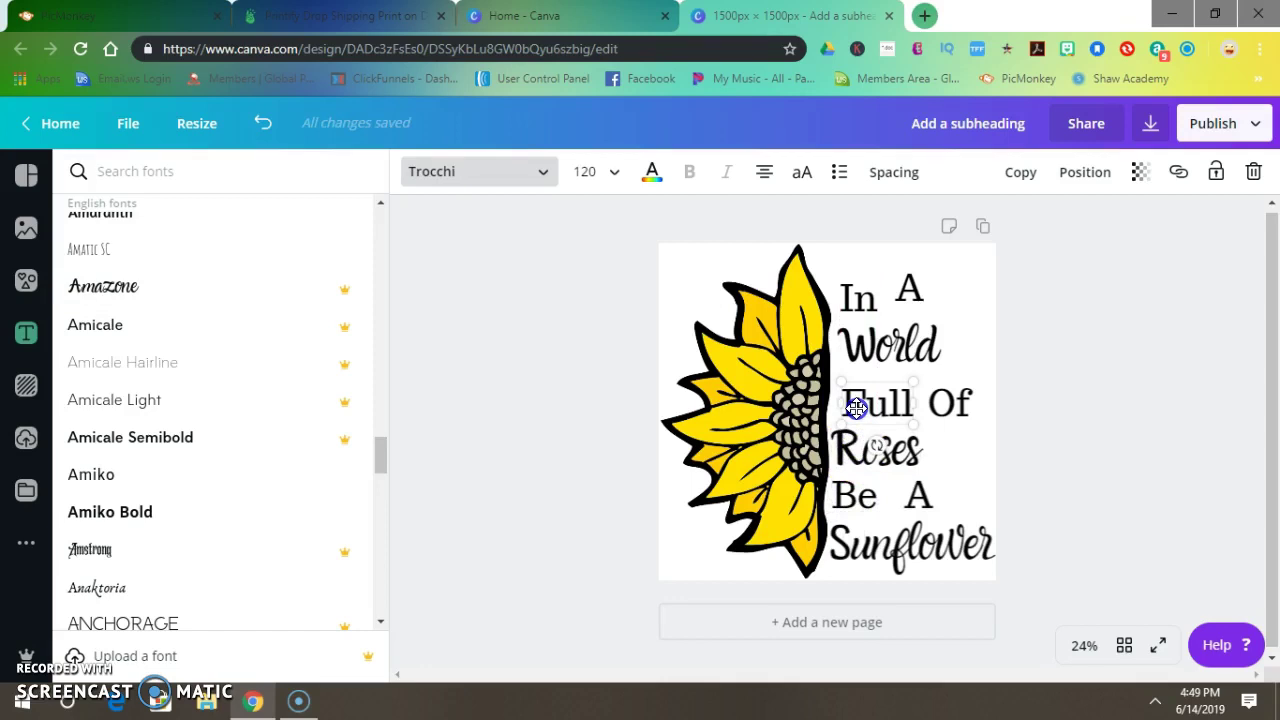
left_click(828, 412)
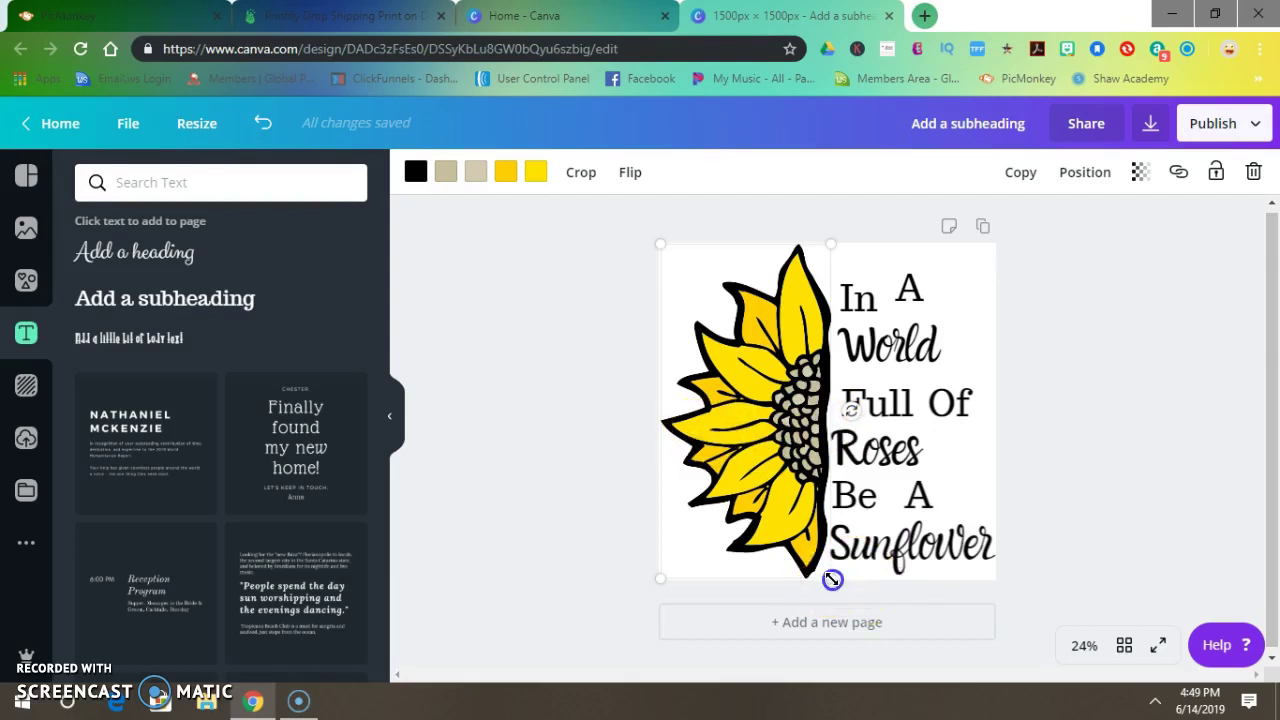
Adjust the sunflower image's size from its corner handle
left_click_drag(826, 577, 823, 577)
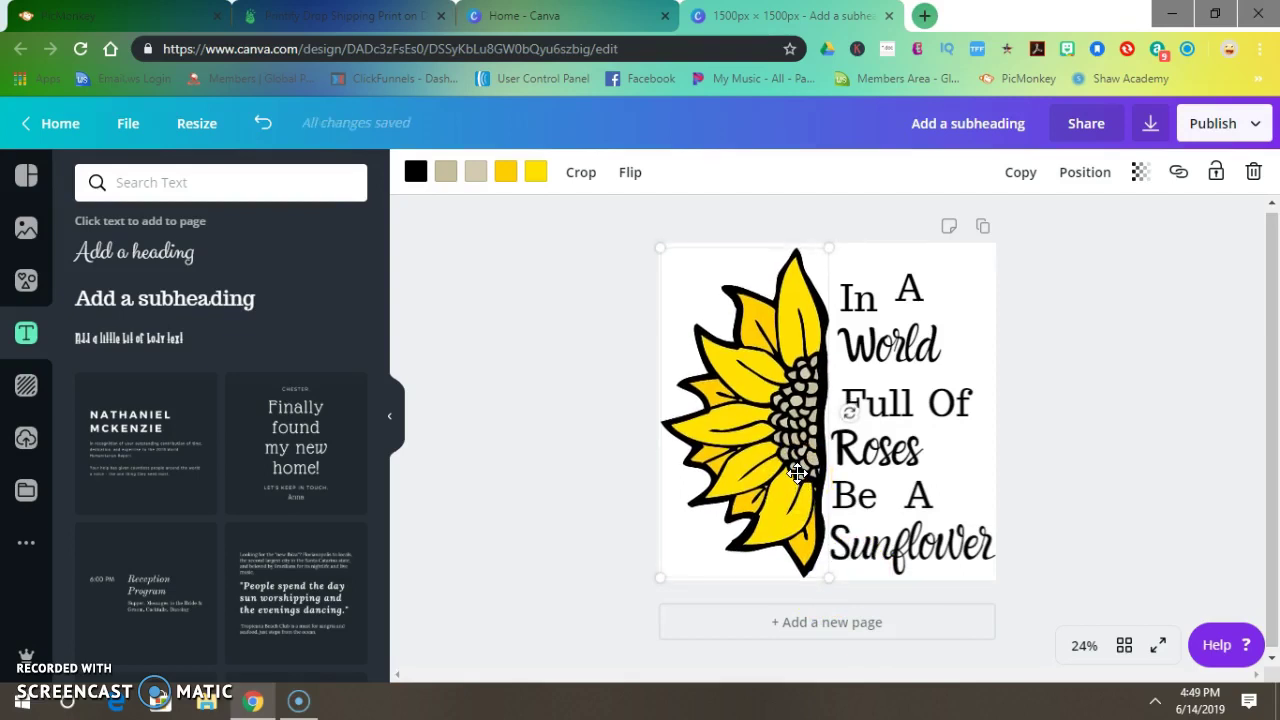
left_click(849, 478)
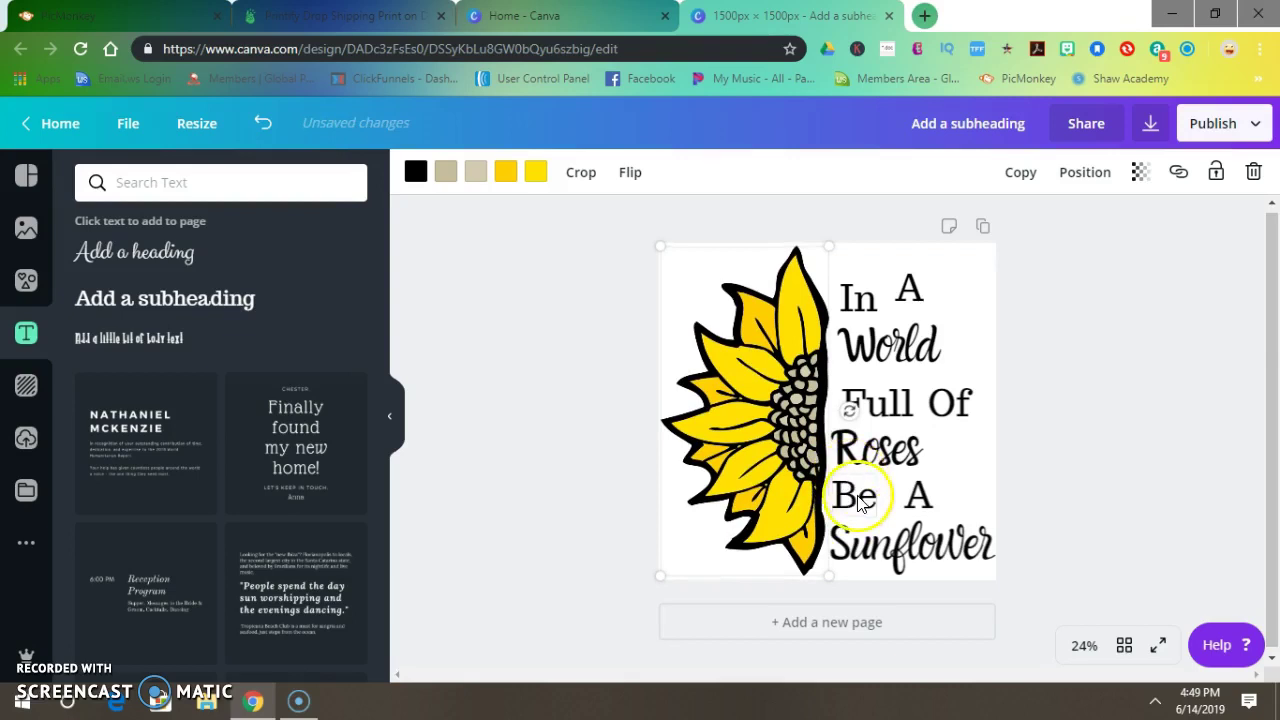
left_click(857, 495)
left_click(851, 447)
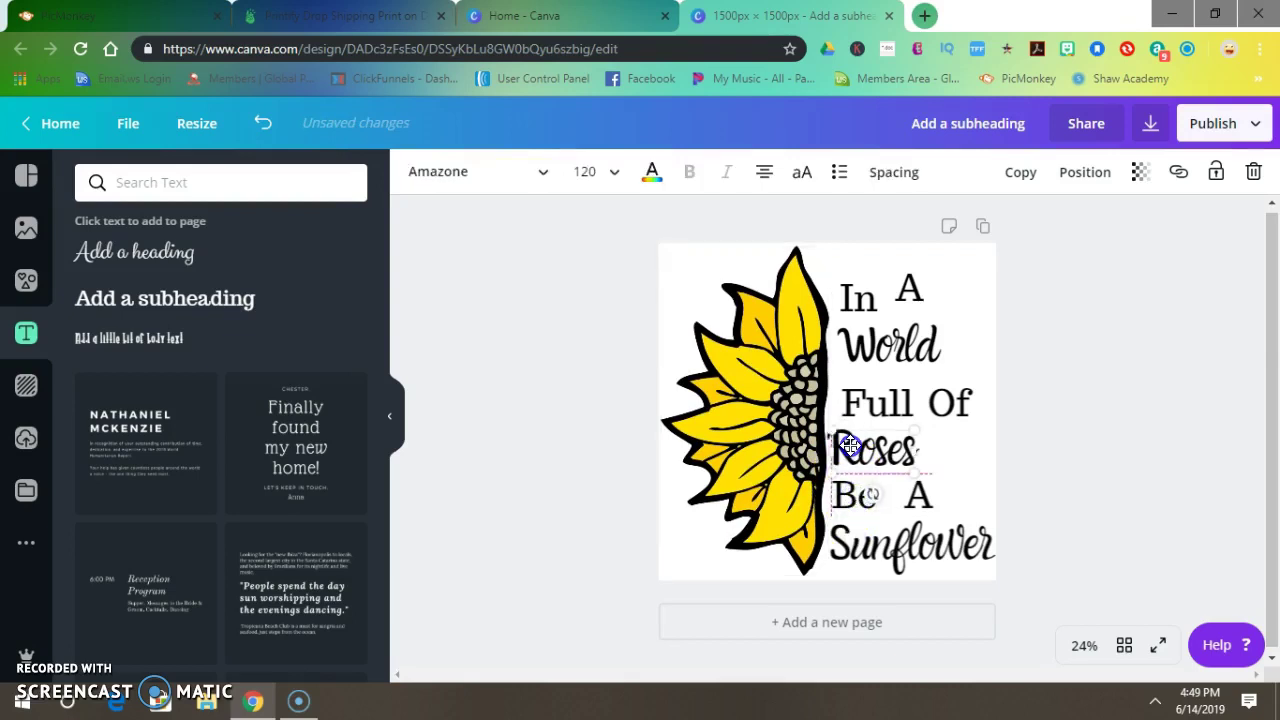
Nudge Full Of and World left and bring In and A down just above World
left_click_drag(866, 418, 855, 408)
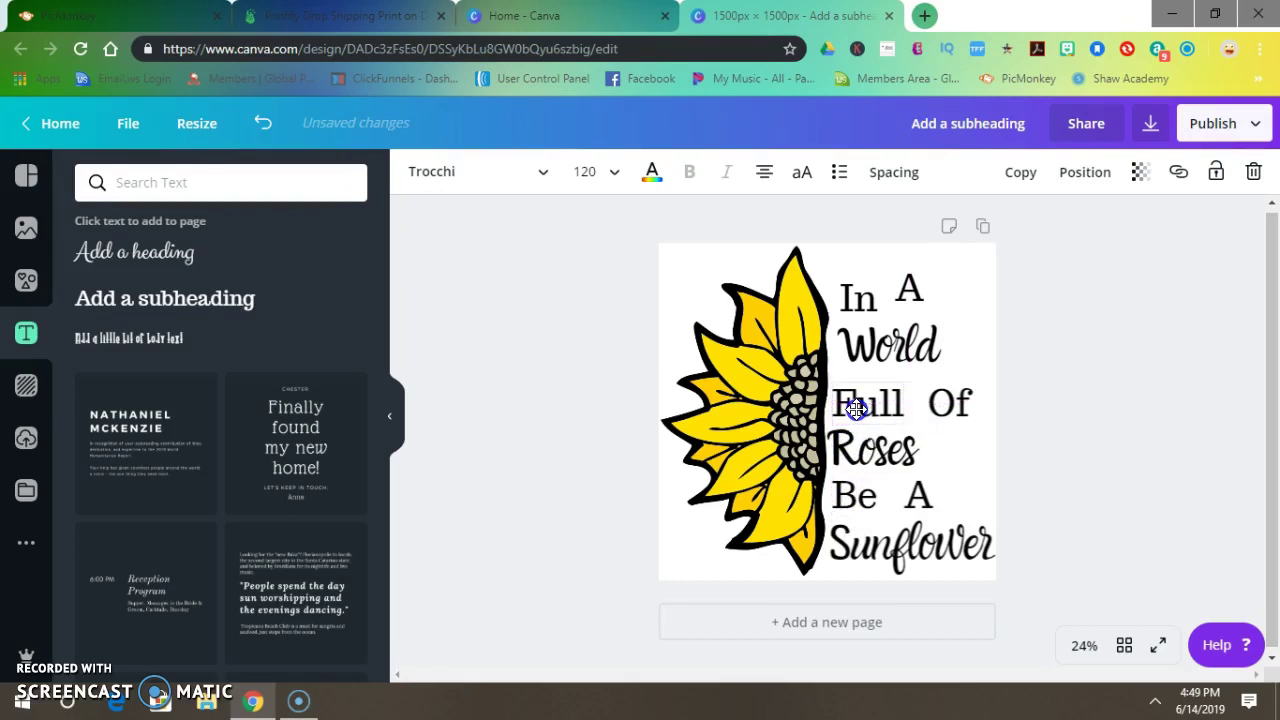
left_click_drag(876, 345, 873, 357)
left_click_drag(871, 408, 871, 408)
mouse_move(852, 296)
left_mouse_down()
mouse_move(852, 318)
mouse_move(846, 309)
left_mouse_up()
left_click_drag(908, 288, 892, 299)
left_click(871, 398)
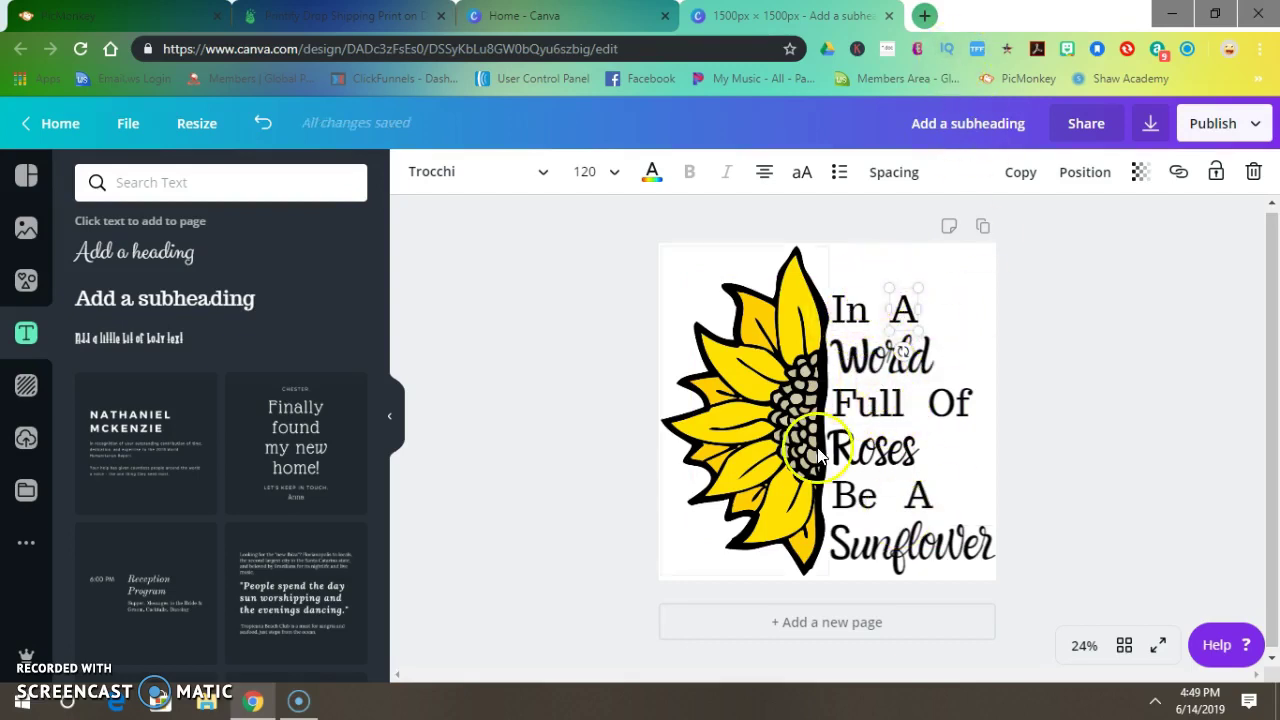
Nudge World slightly right, shrink Sunflower to size 117, and nudge Be A right
left_click(846, 368)
left_click_drag(846, 368, 852, 368)
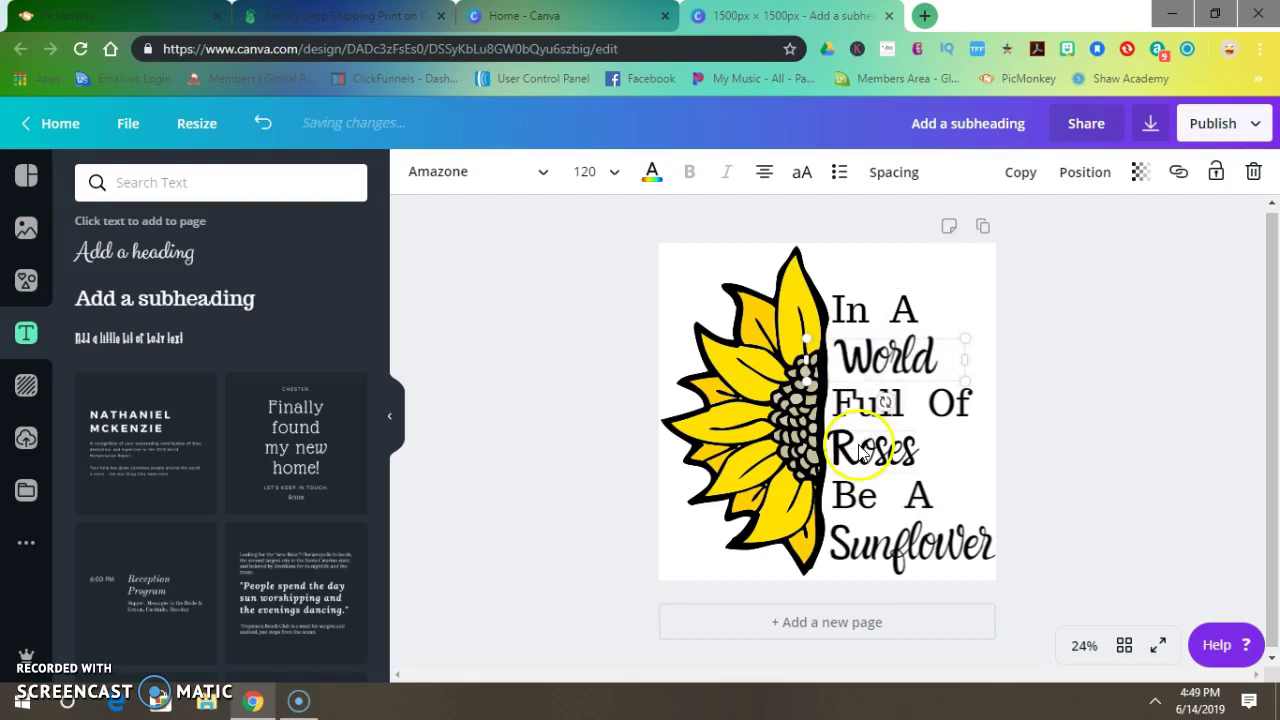
left_click(858, 562)
left_click(606, 178)
left_click(596, 171)
type("117")
key("Return")
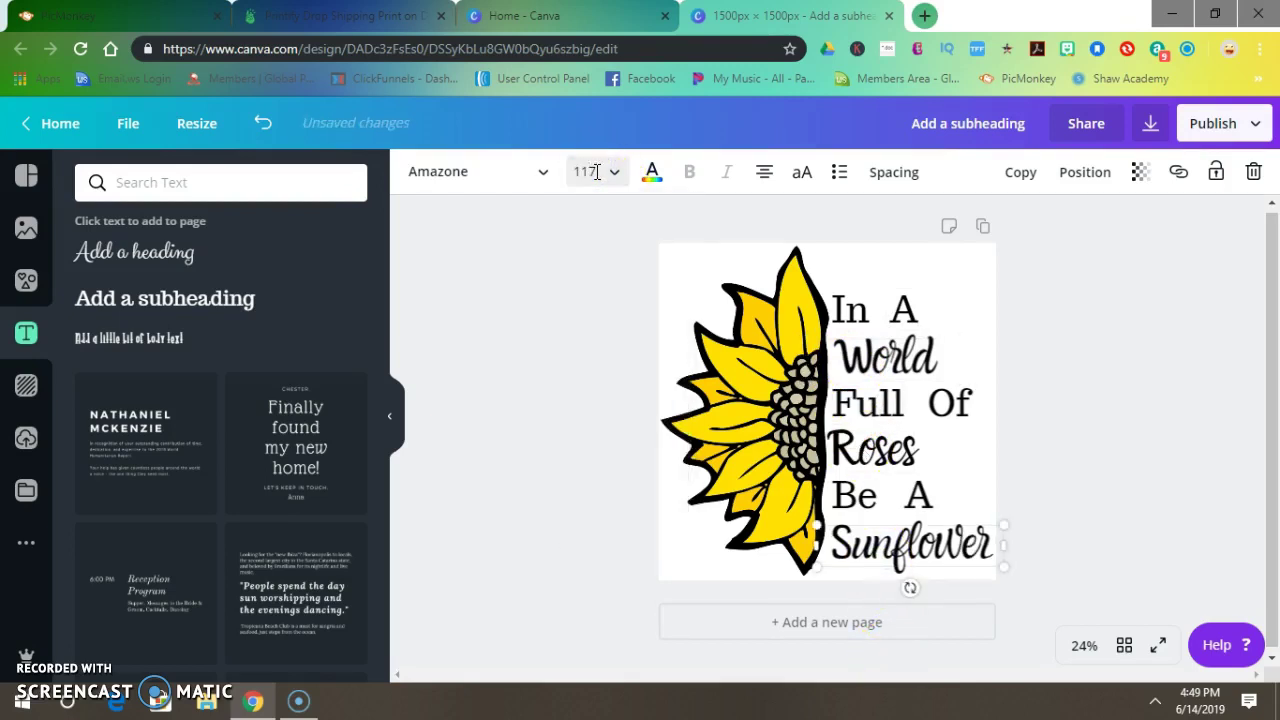
left_click(930, 520)
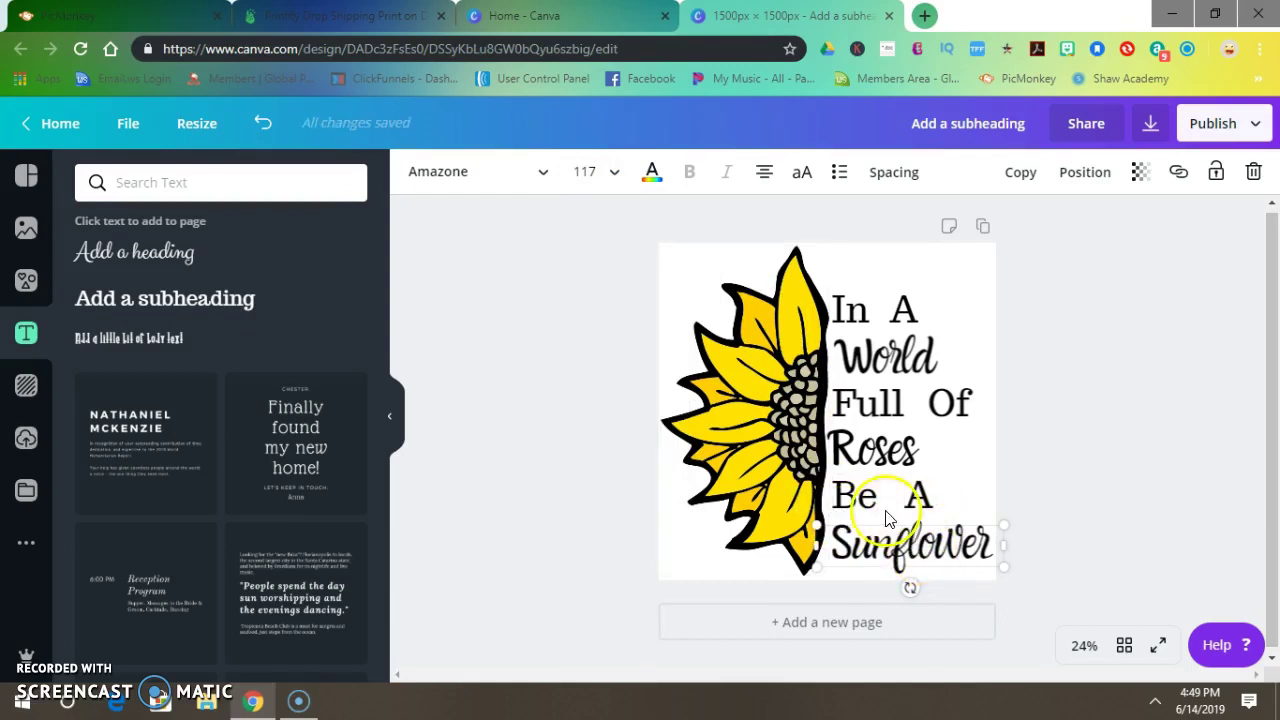
left_click_drag(857, 491, 864, 497)
Nudge Roses, Full Of, In A and World slightly right into alignment
left_click_drag(863, 446, 871, 441)
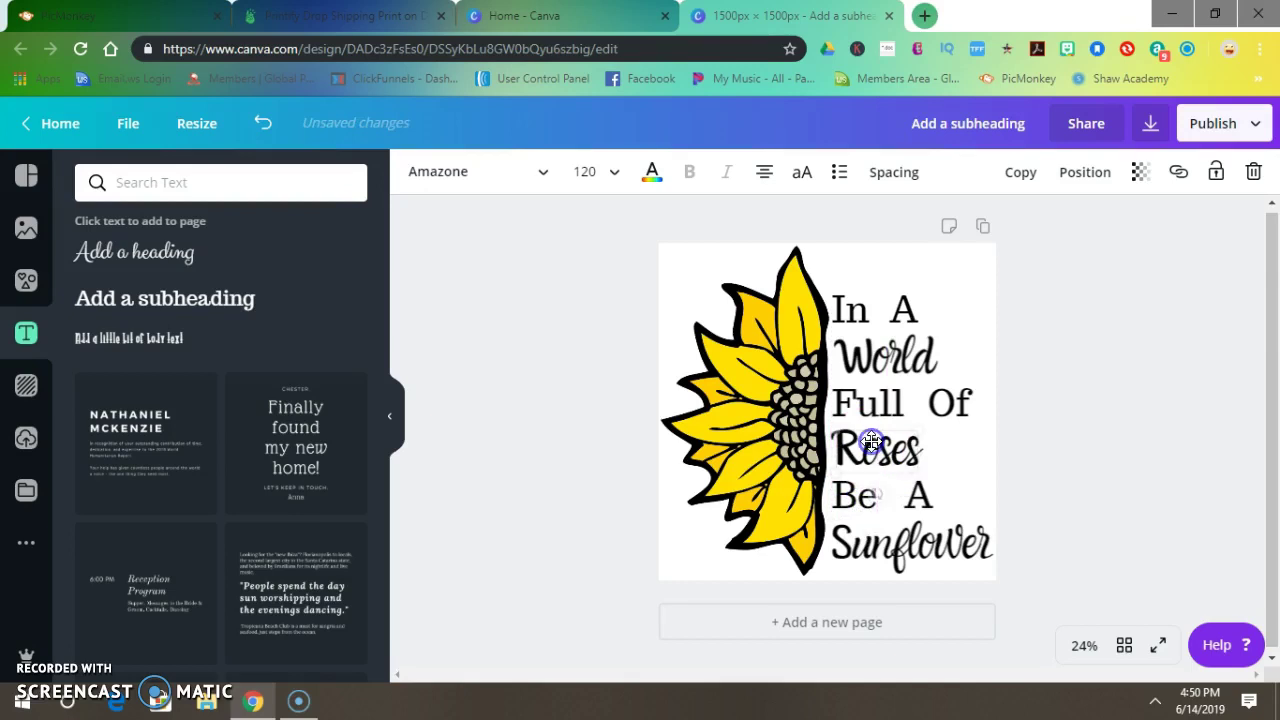
left_click(871, 408)
left_click_drag(872, 401, 872, 401)
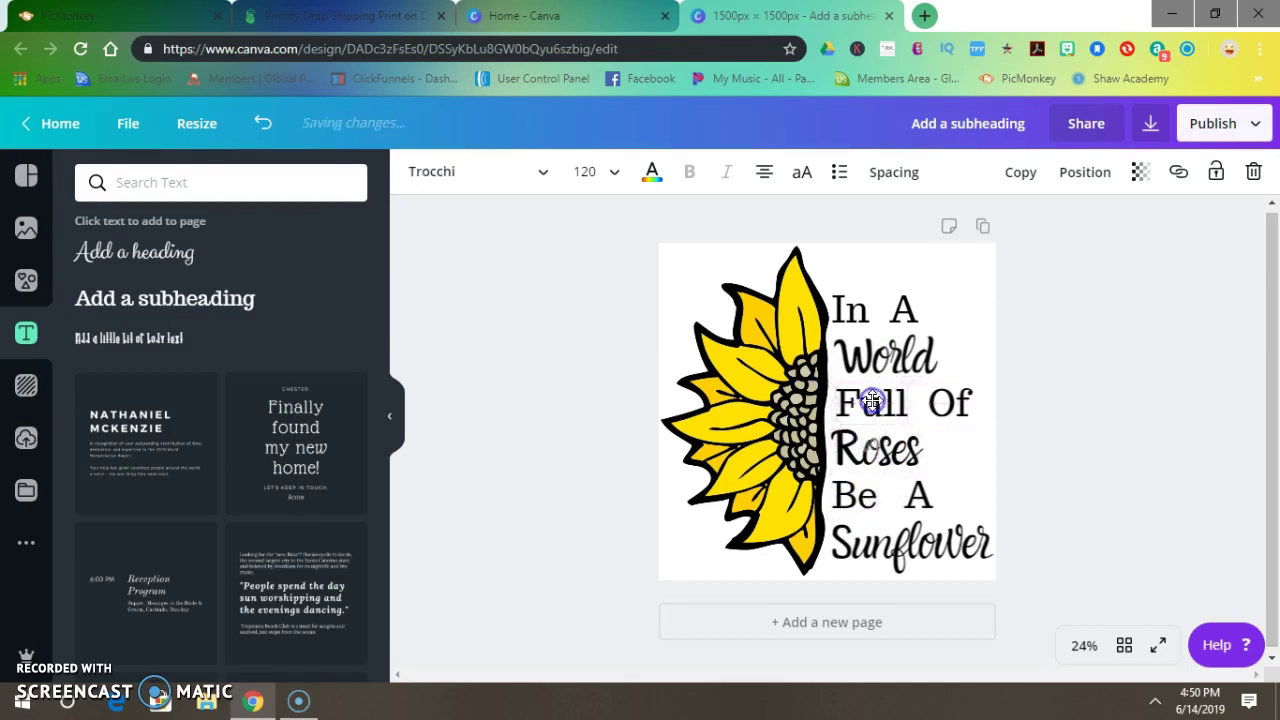
left_click(869, 349)
left_click(855, 305)
left_click_drag(857, 304, 864, 305)
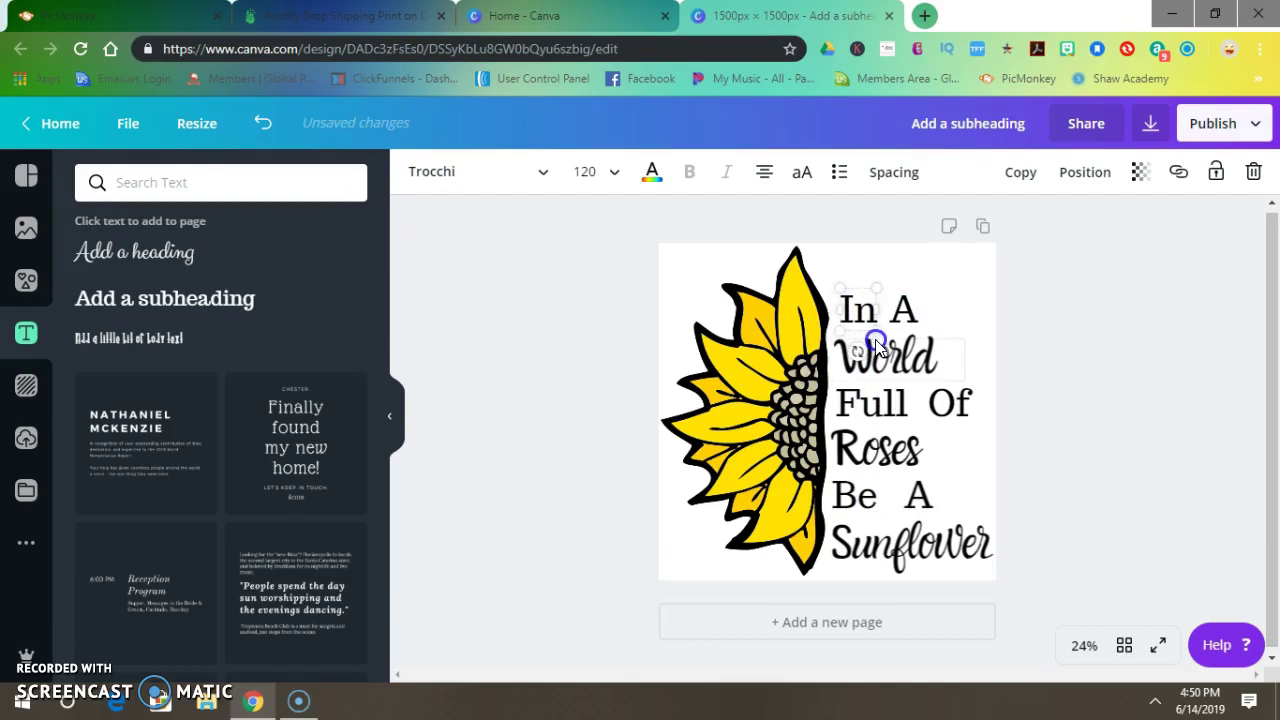
left_click_drag(882, 352, 890, 360)
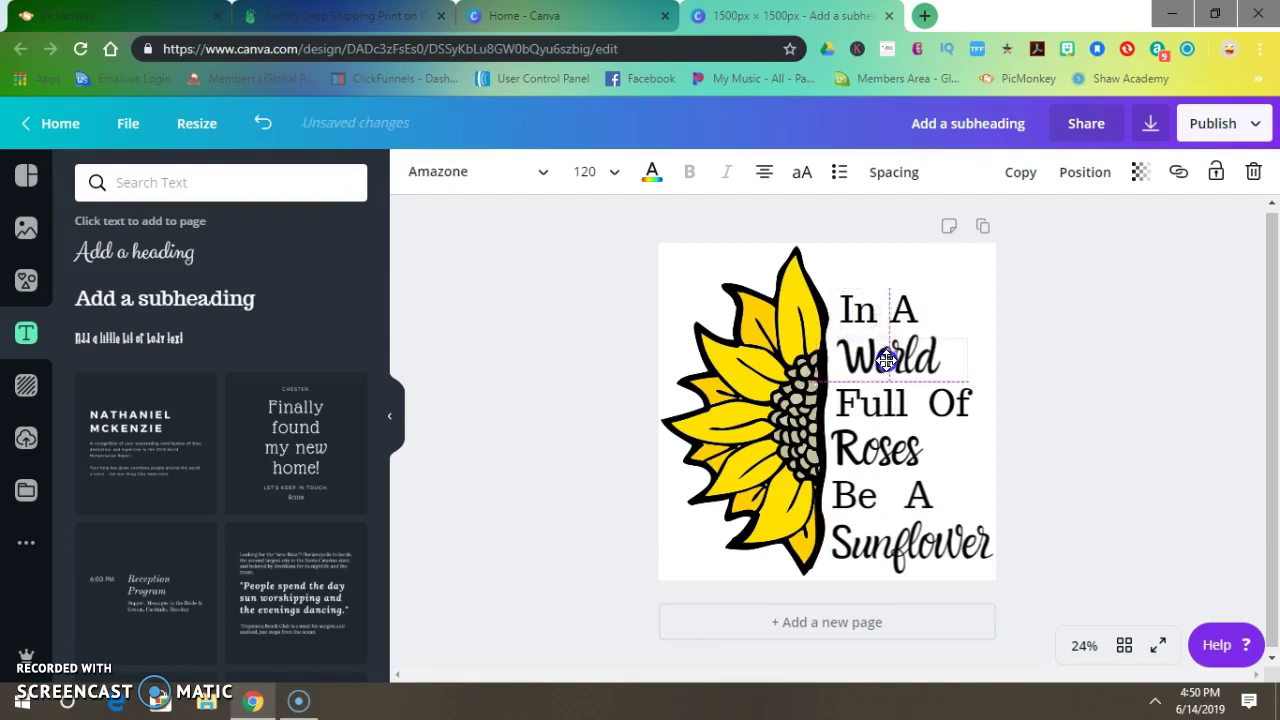
left_click_drag(887, 360, 891, 354)
Narrow the In A box and move A, World, Full and Of up into a tighter stack
left_click(866, 306)
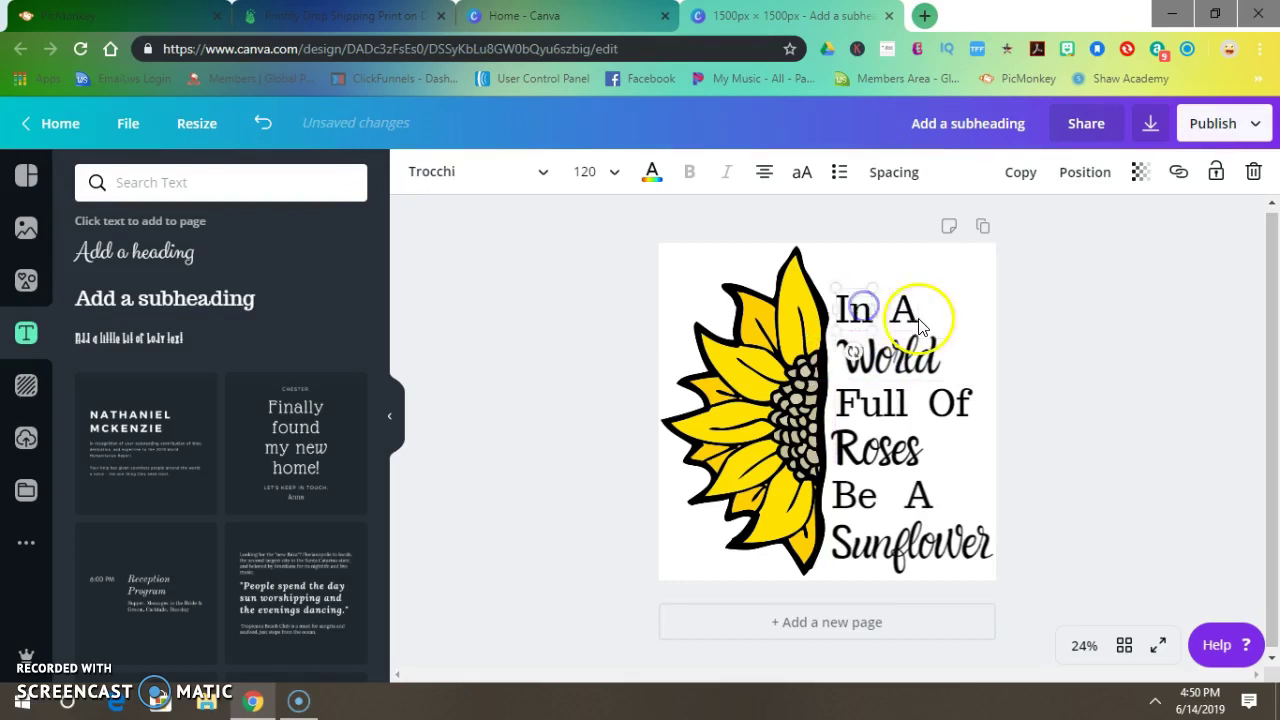
left_click_drag(909, 309, 900, 308)
left_click(875, 313)
key("Return")
left_click(910, 316)
left_click_drag(910, 316, 909, 292)
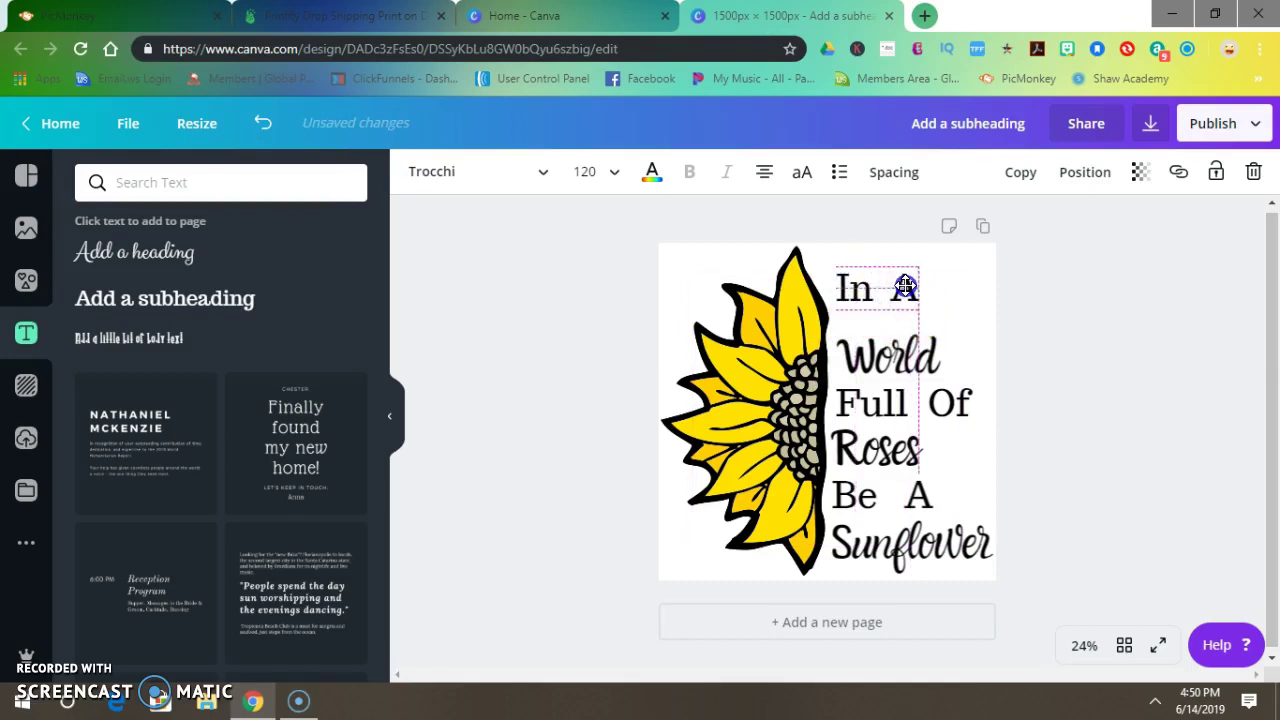
left_click_drag(873, 365, 875, 344)
left_click_drag(872, 400, 871, 380)
left_click_drag(945, 412, 880, 406)
Nudge Roses up and right and Be A right, then deselect the text
left_click(878, 457)
left_click_drag(878, 457, 889, 449)
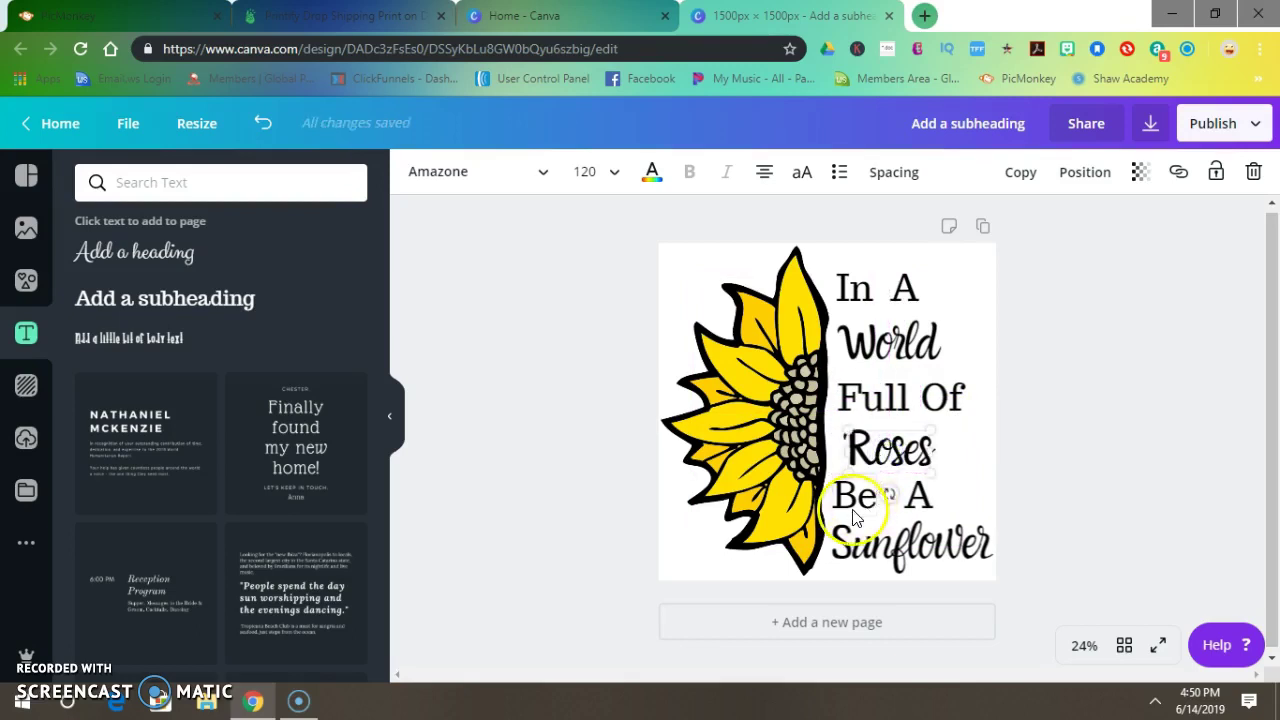
left_click(880, 467)
left_click(856, 500)
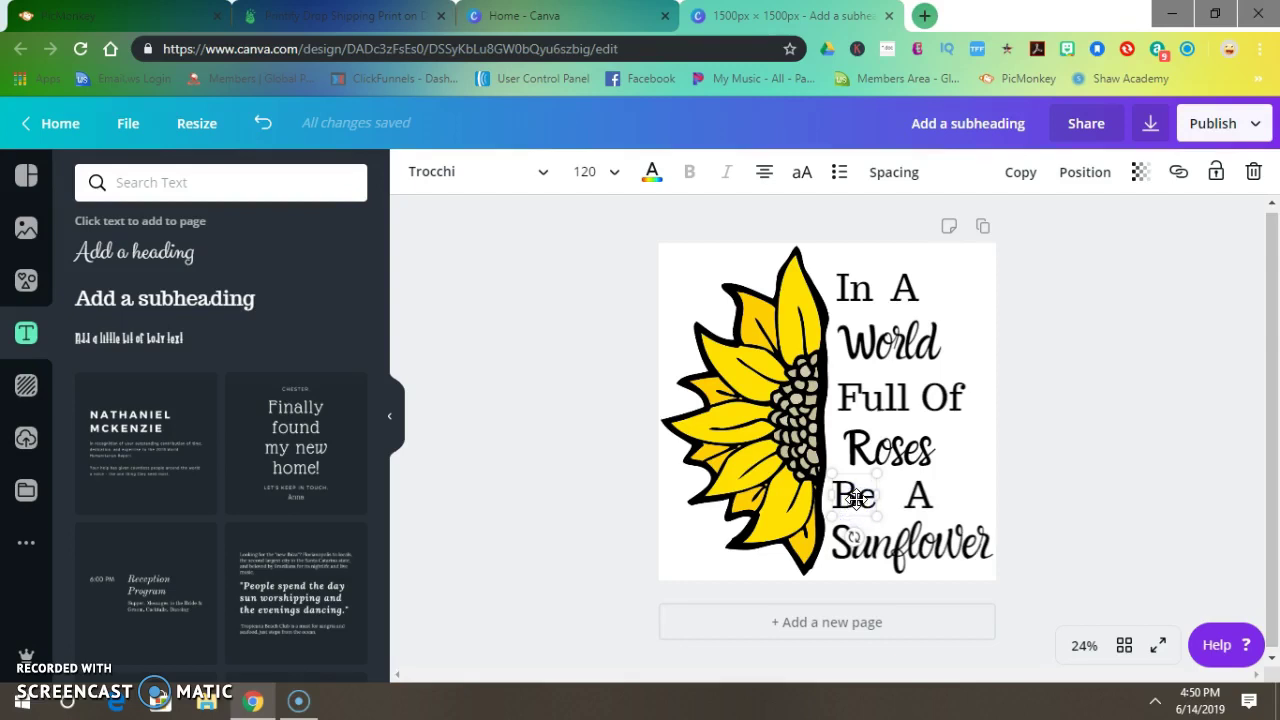
left_click_drag(862, 500, 907, 503)
left_click(886, 548)
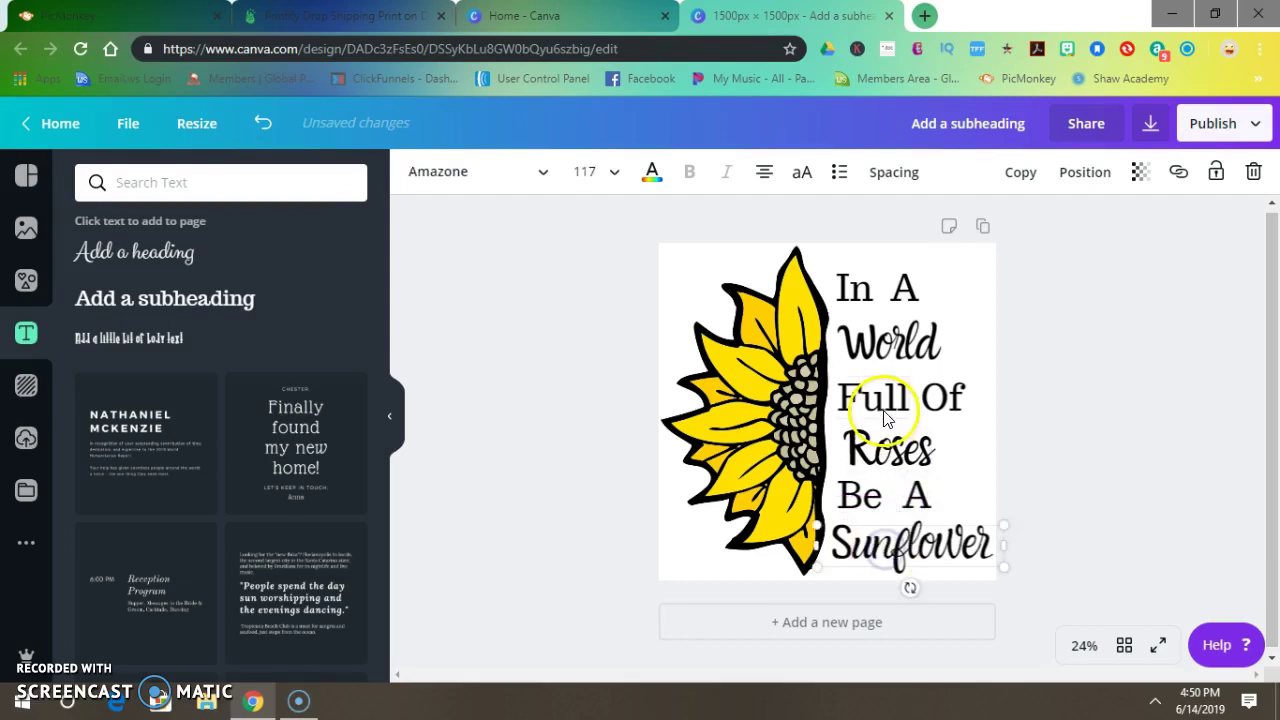
left_click(980, 453)
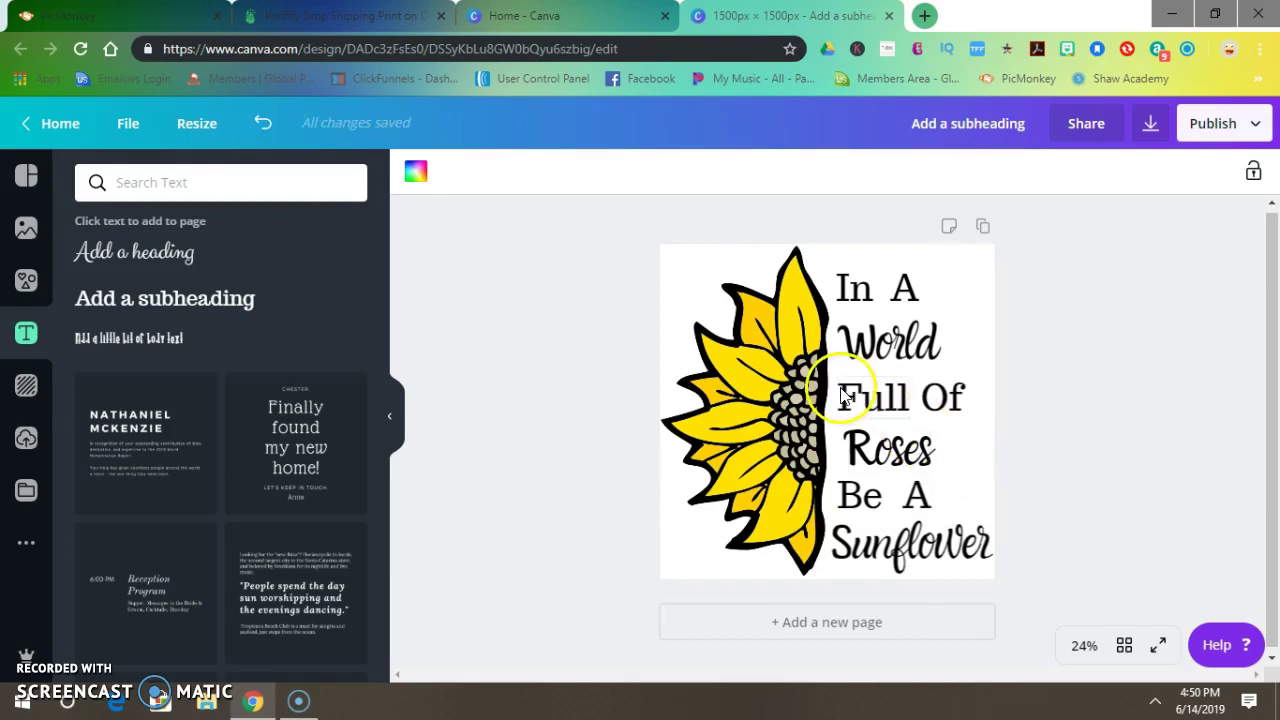
Set the top-line In and A to font size 130
left_click(850, 288)
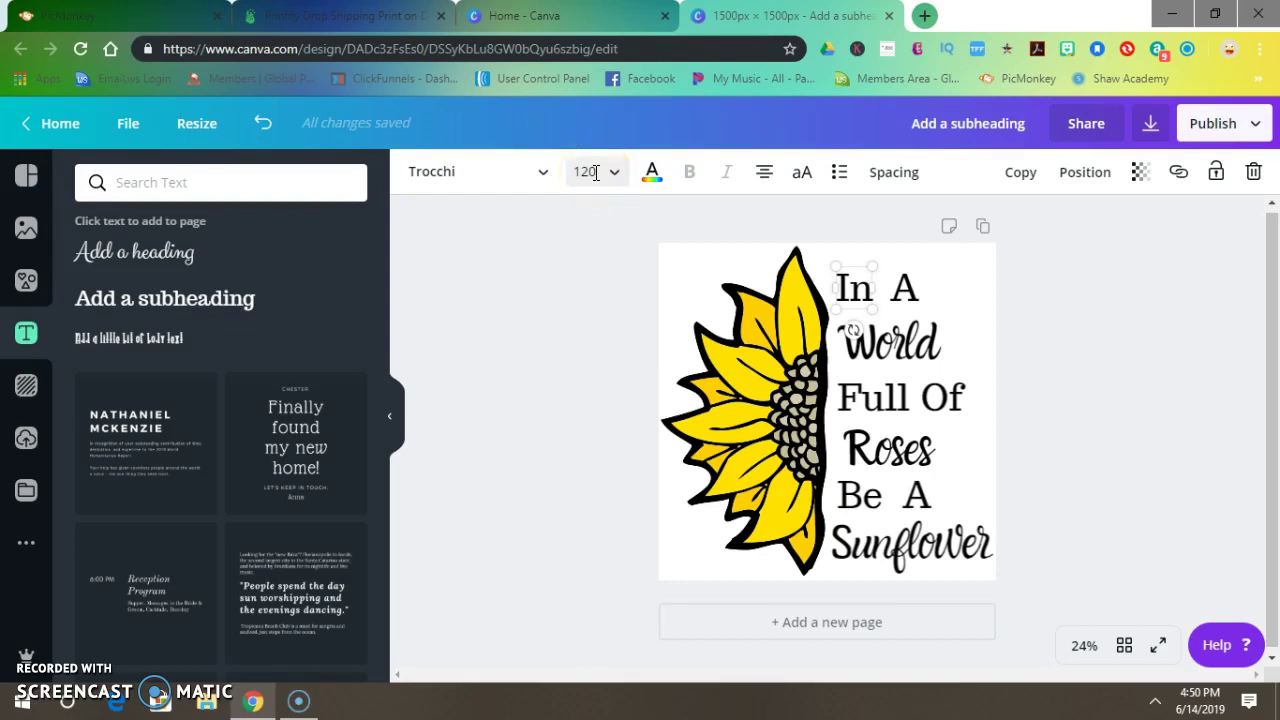
left_click(594, 172)
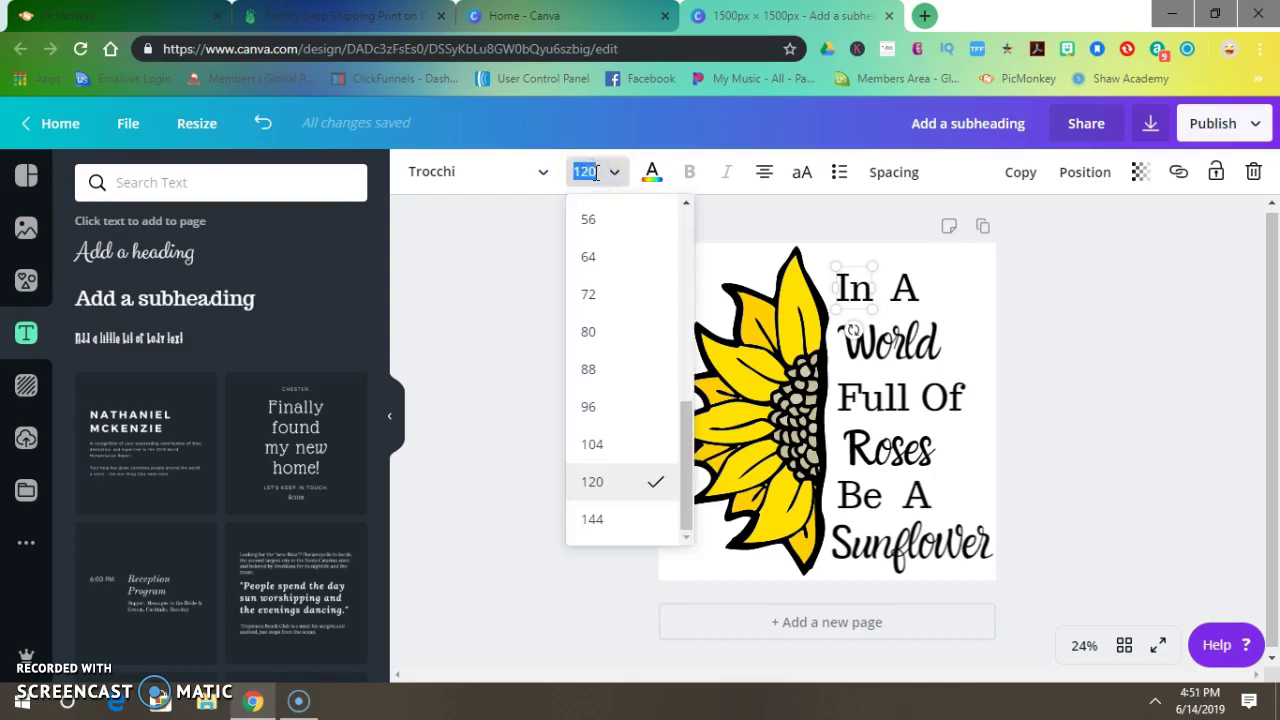
type("130")
key("Return")
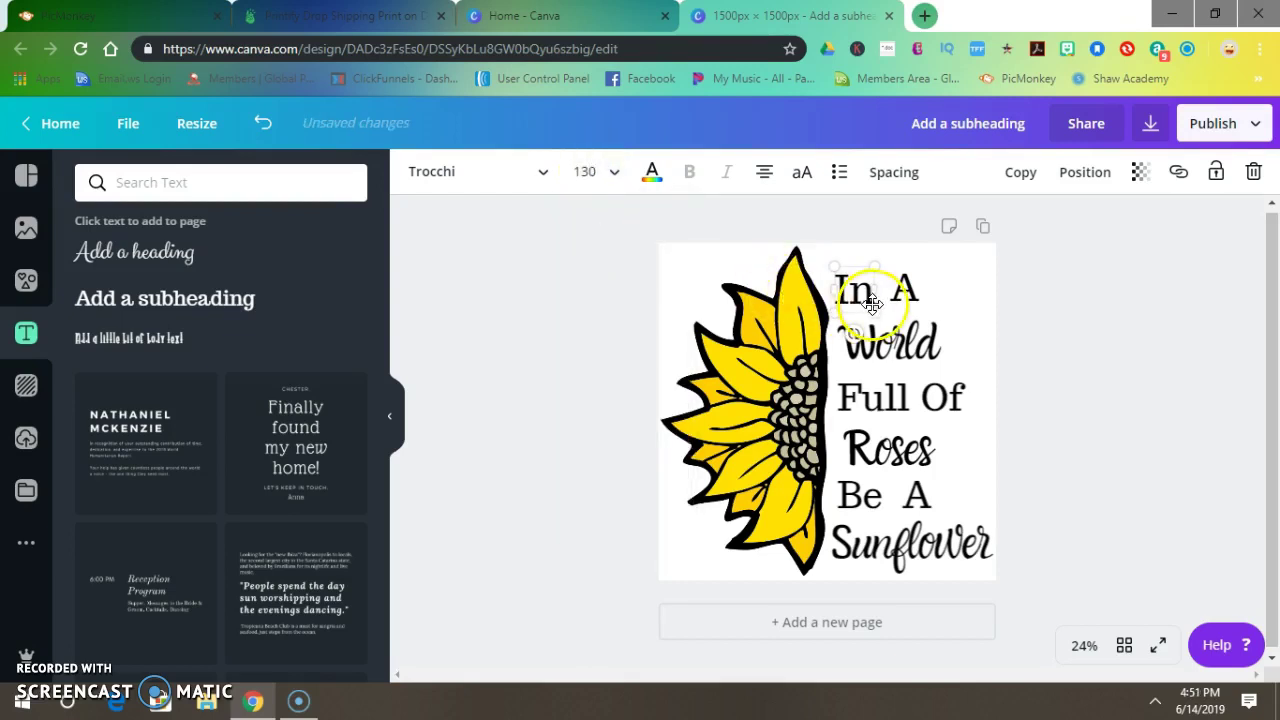
key("ctrl+z")
left_click(594, 172)
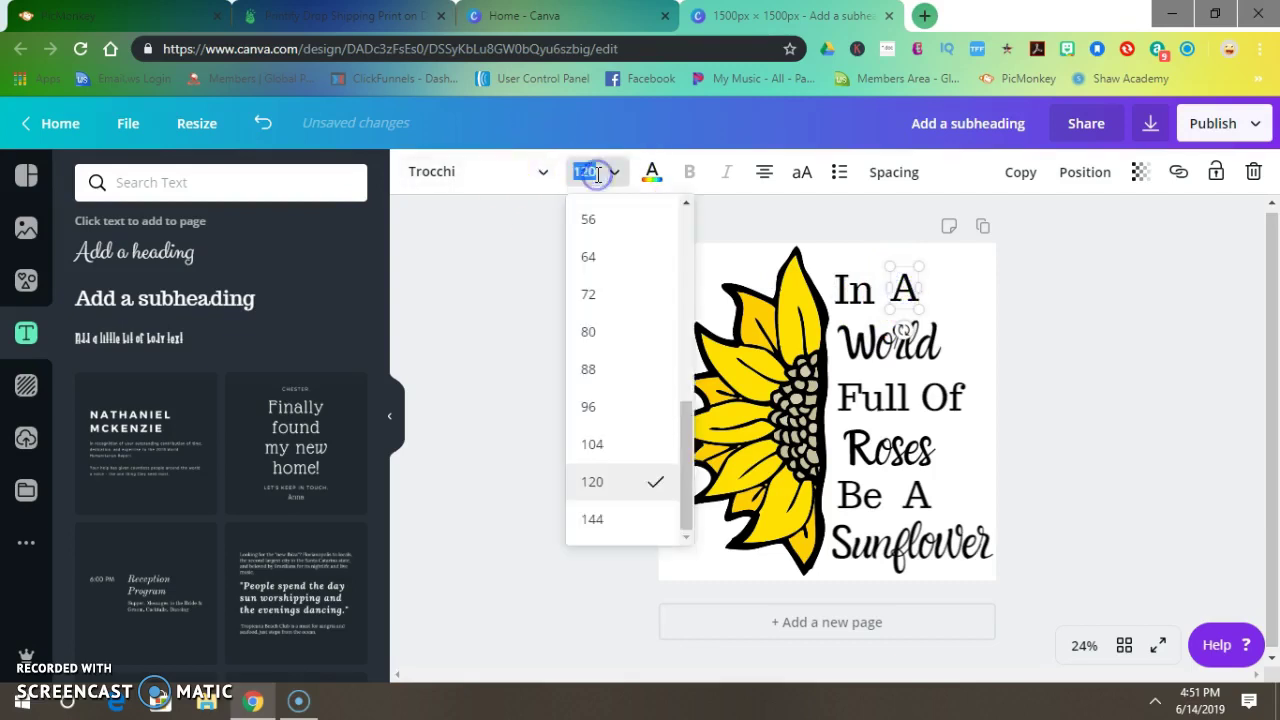
type("130")
key("Return")
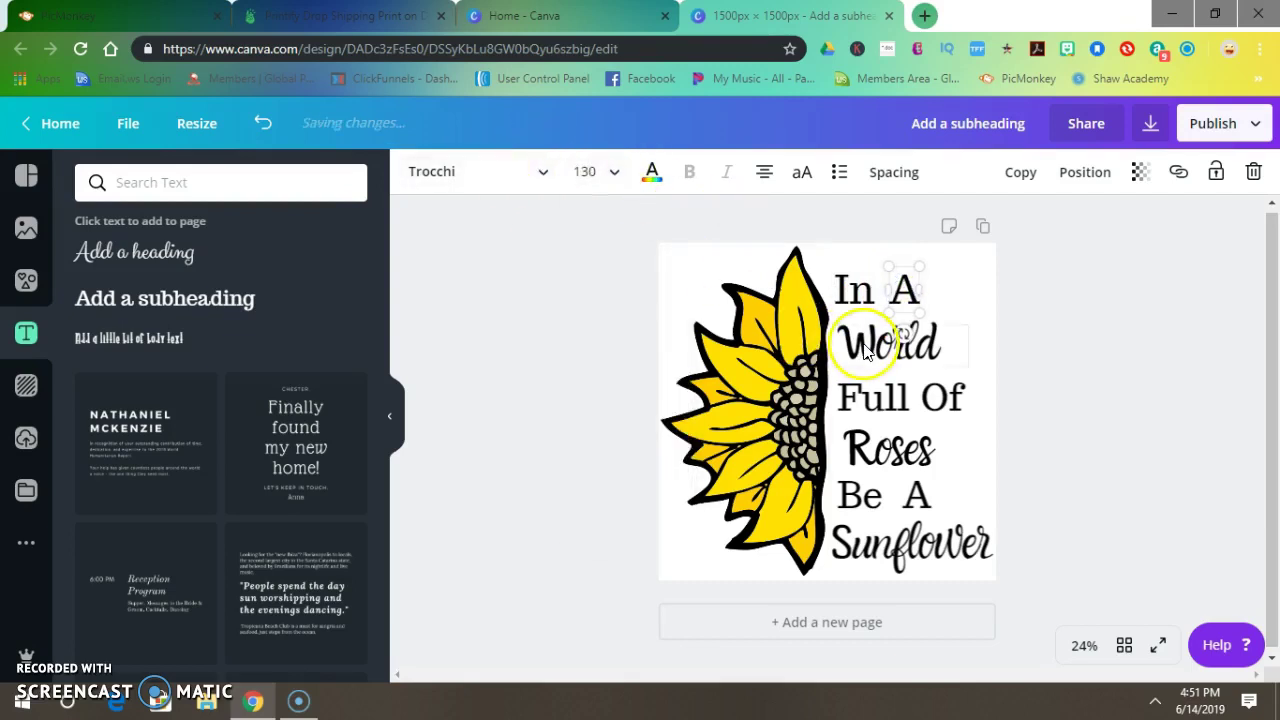
Enlarge World to size 140 and move it up slightly
left_click(730, 310)
left_click(583, 176)
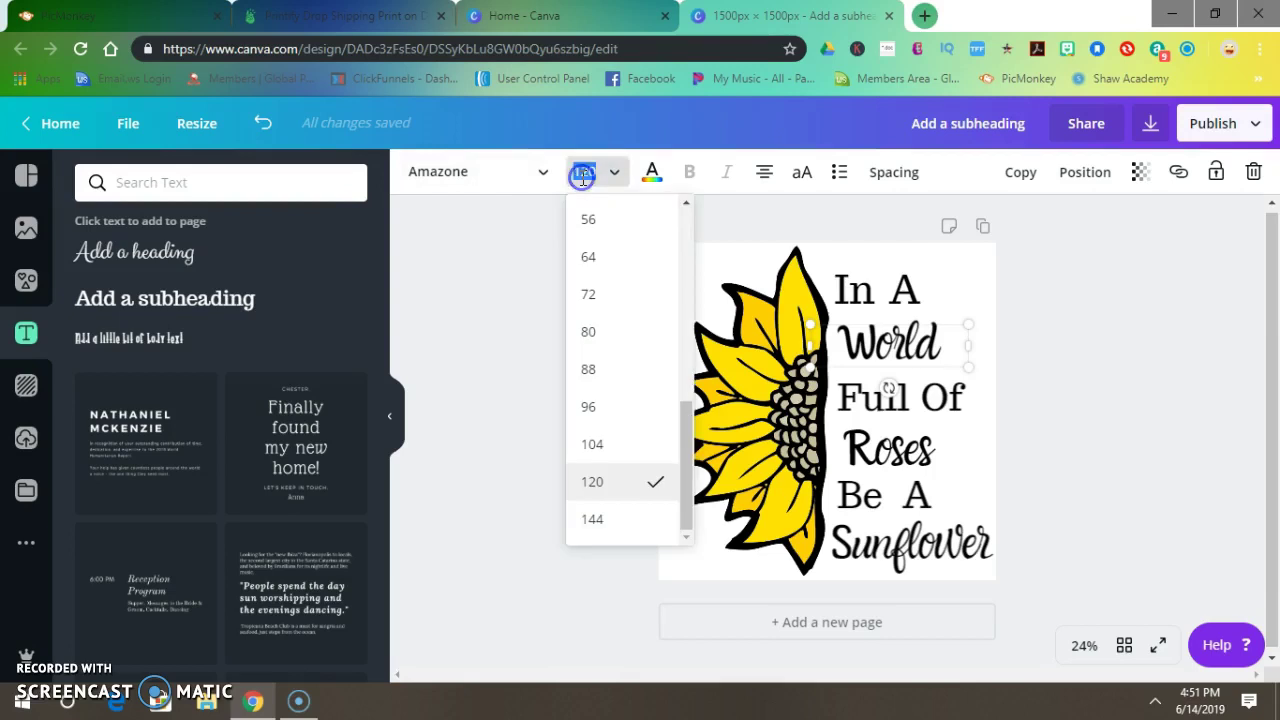
type("140")
key("Return")
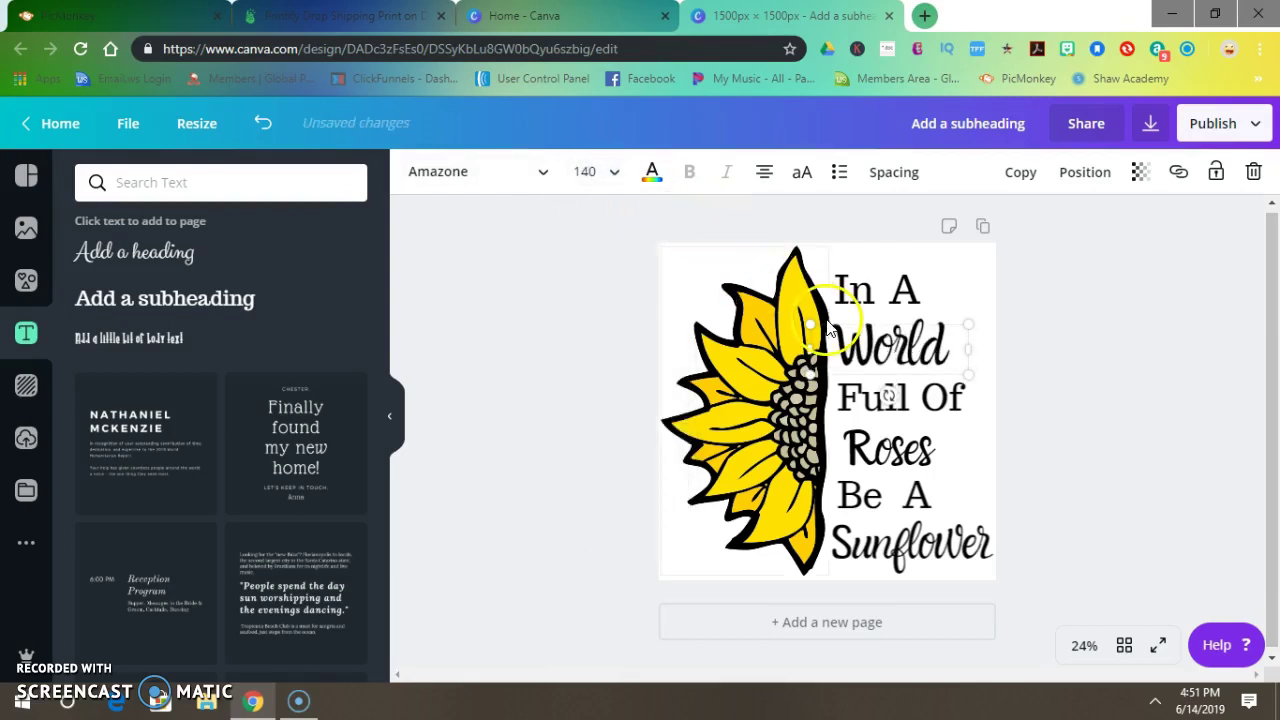
left_click_drag(849, 334, 872, 341)
Set Full Of to font size 130
left_click(870, 396)
left_click(580, 172)
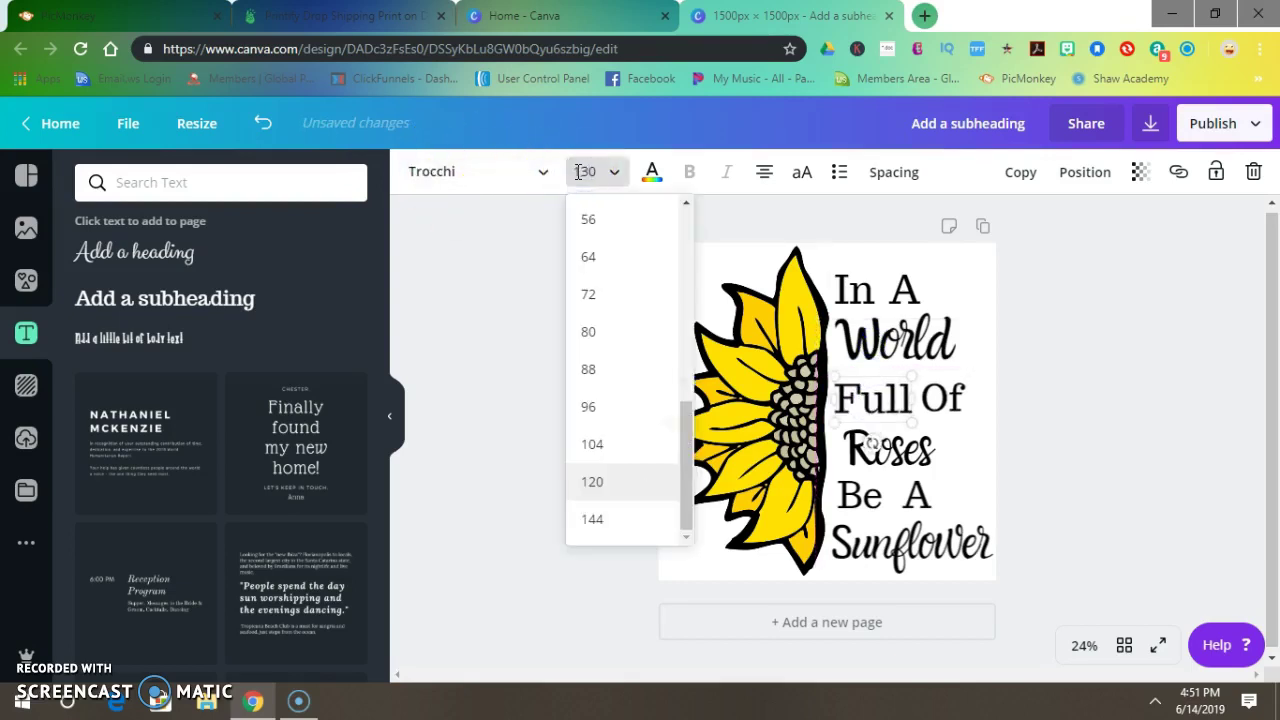
left_click(580, 172)
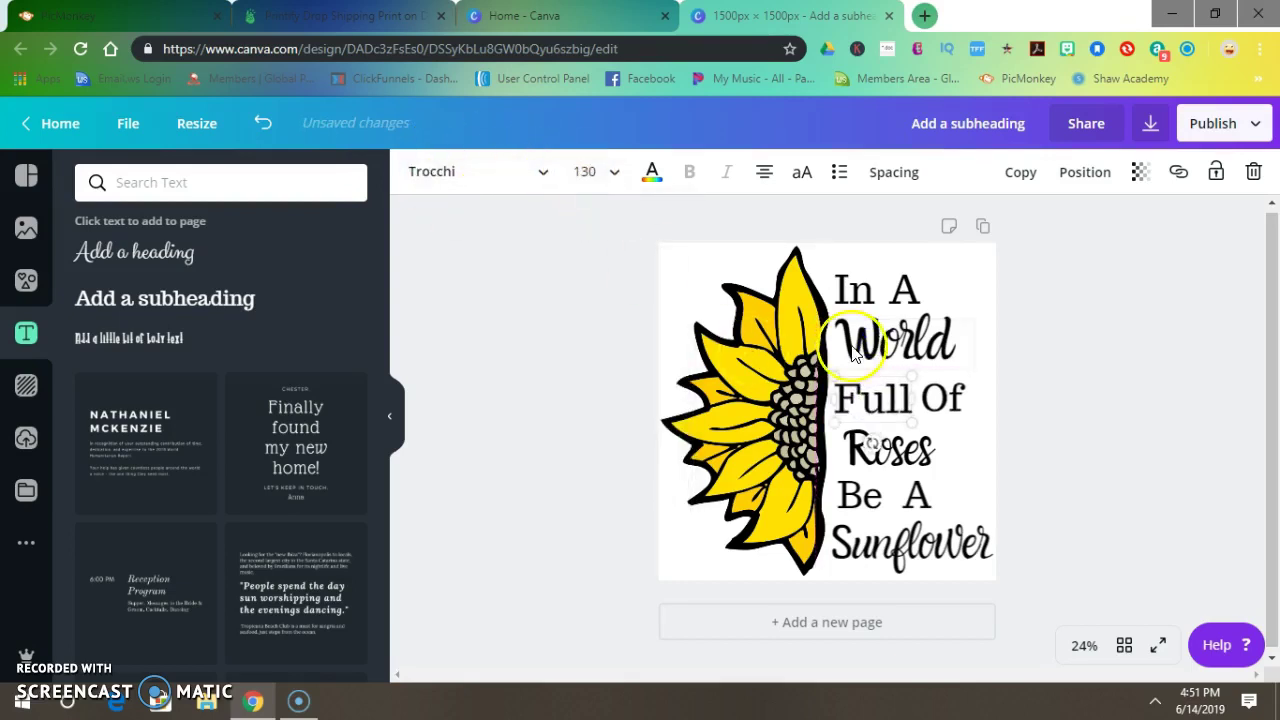
left_click(583, 176)
left_click(738, 323)
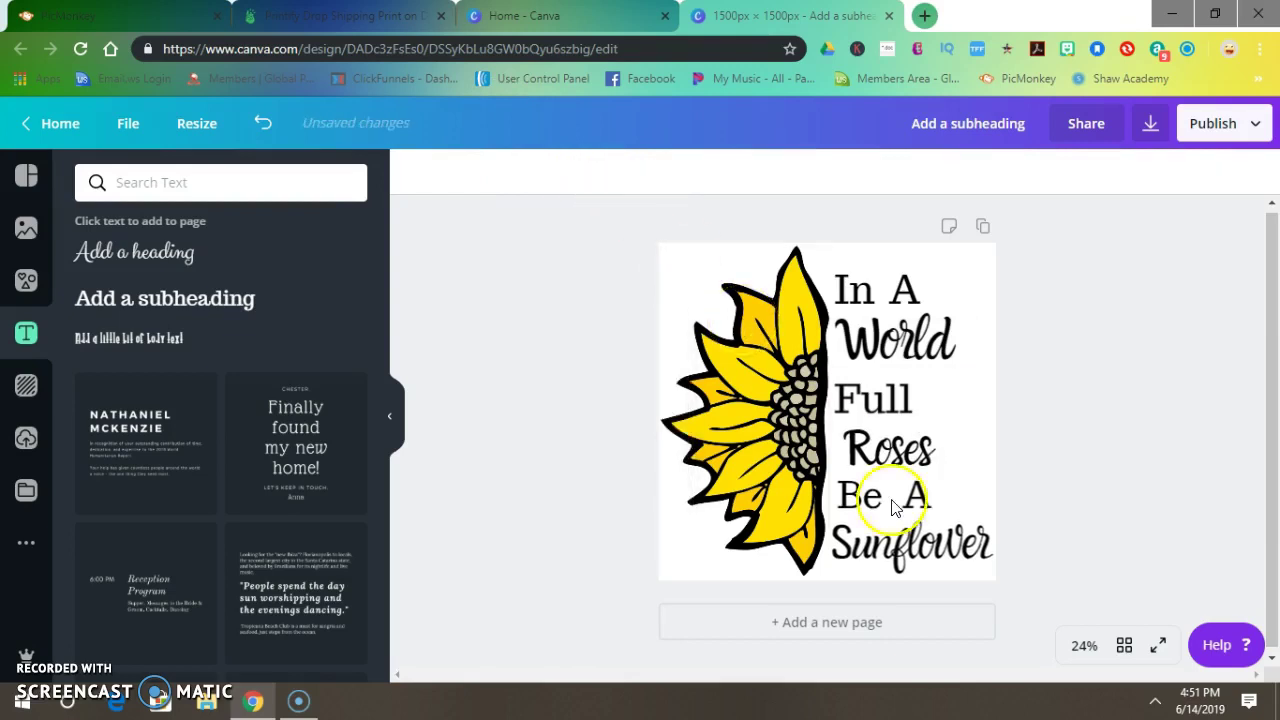
Duplicate Full, retype the copy as Of beside it, and widen its box to one line
left_click(891, 387)
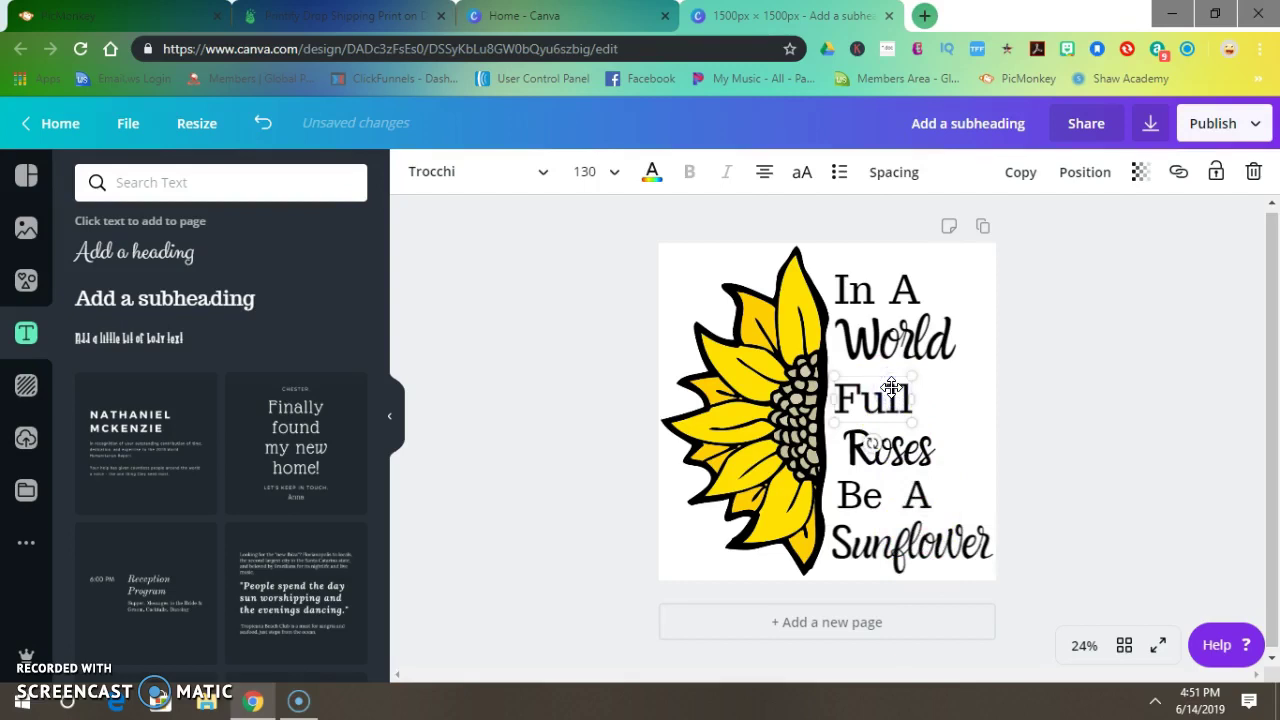
key("ctrl+d")
left_click_drag(884, 402, 950, 391)
double_click(948, 392)
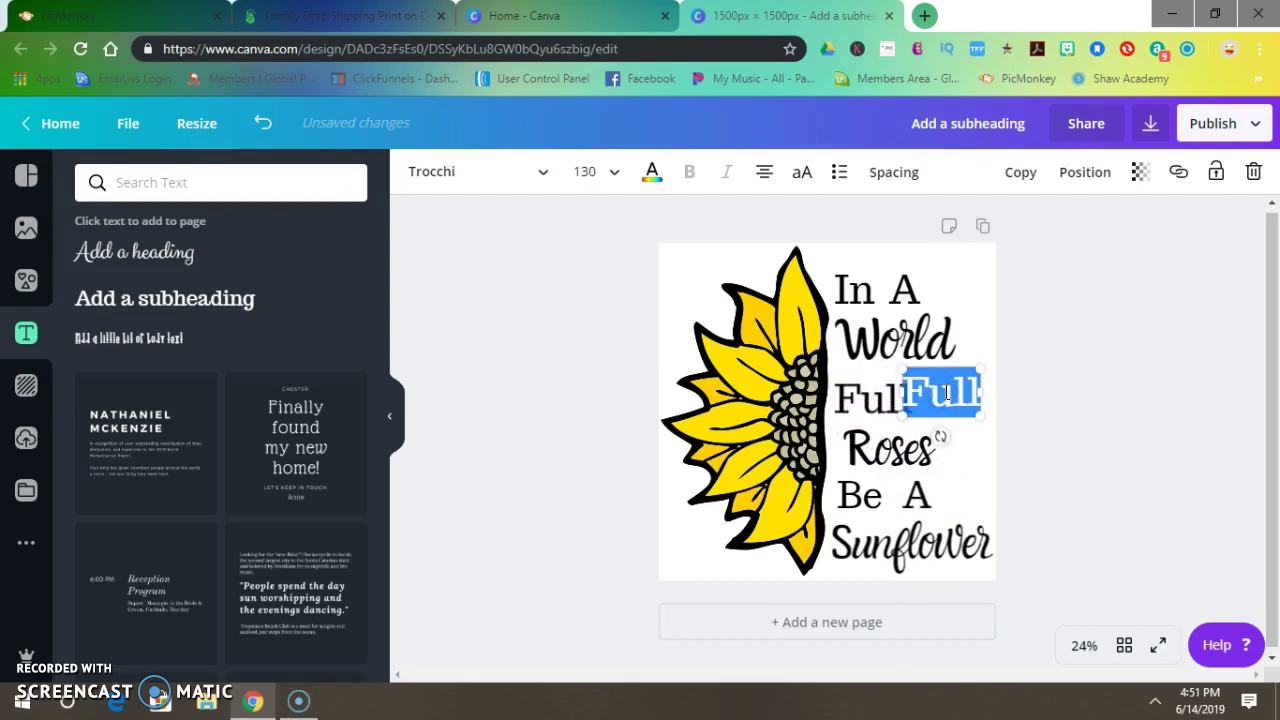
type("Of")
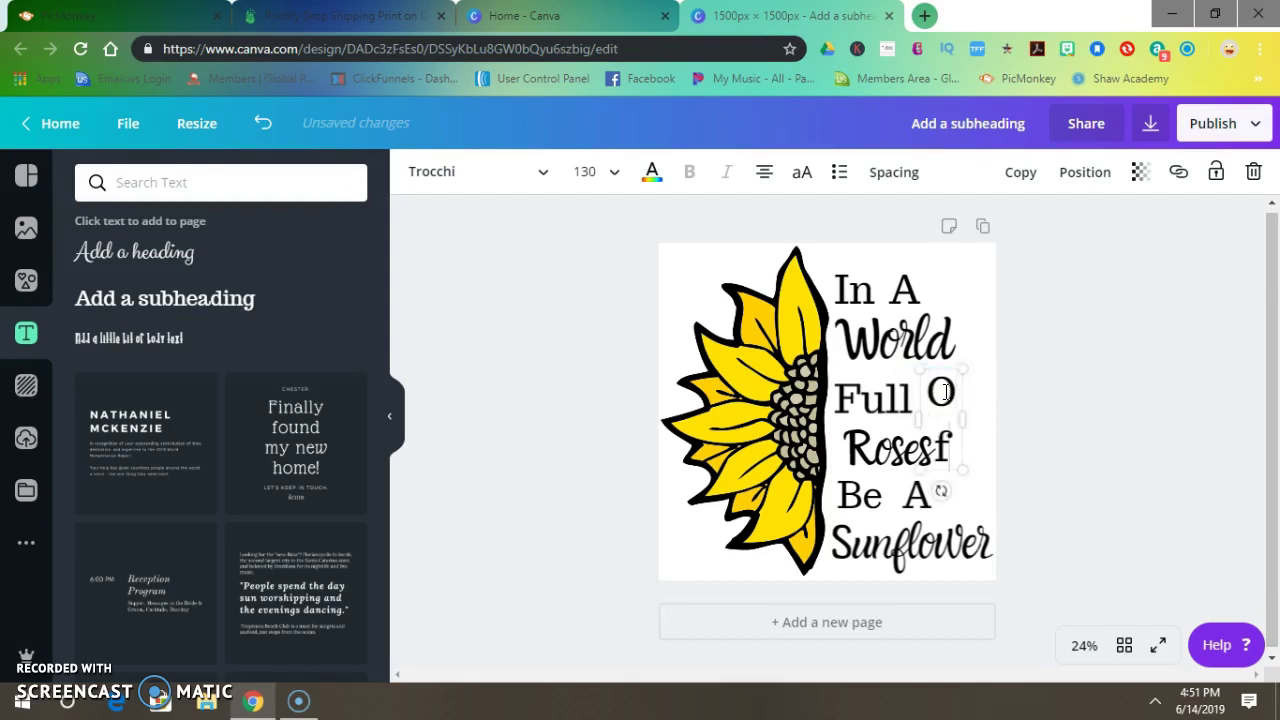
mouse_move(963, 418)
left_mouse_down()
mouse_move(980, 421)
mouse_move(956, 398)
left_mouse_up()
left_click(950, 404)
left_click(971, 466)
Set Roses to font size 140
left_click(890, 449)
left_click(585, 173)
left_click(586, 175)
type("140")
key("Return")
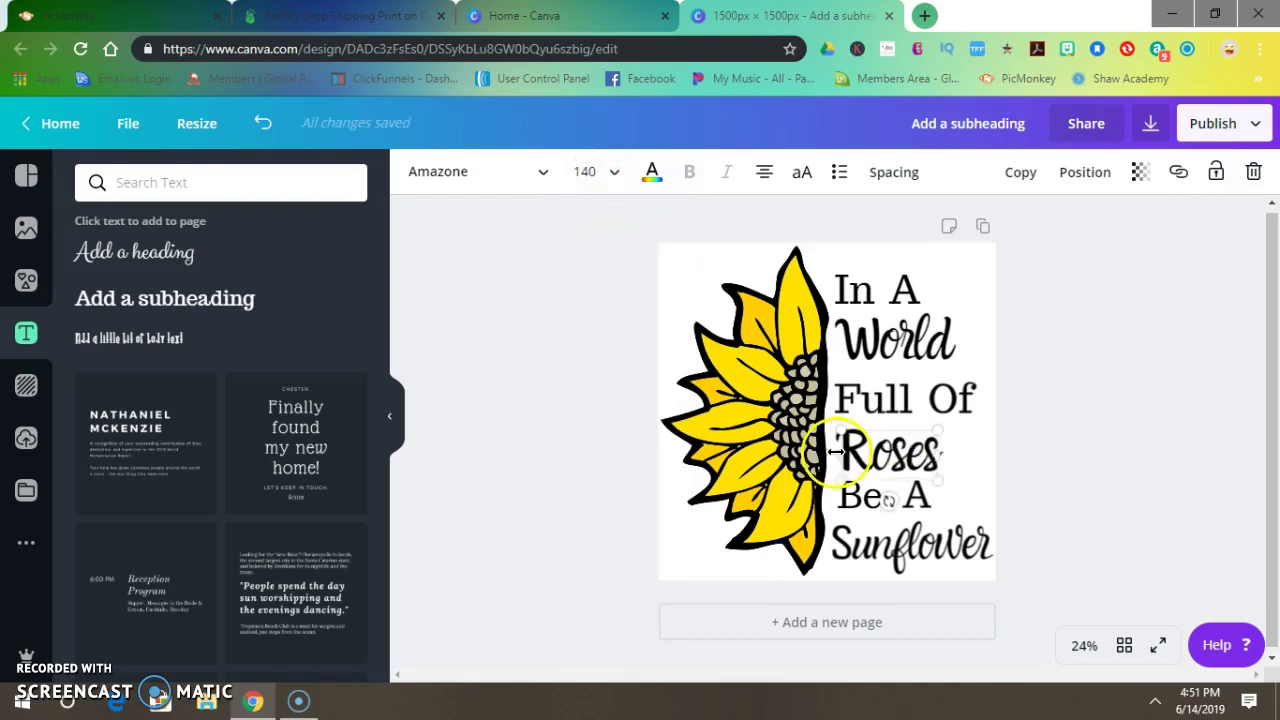
left_click(896, 447)
key("ctrl+z")
Enlarge the A of Be A to font size 130
left_click(860, 492)
left_click(603, 178)
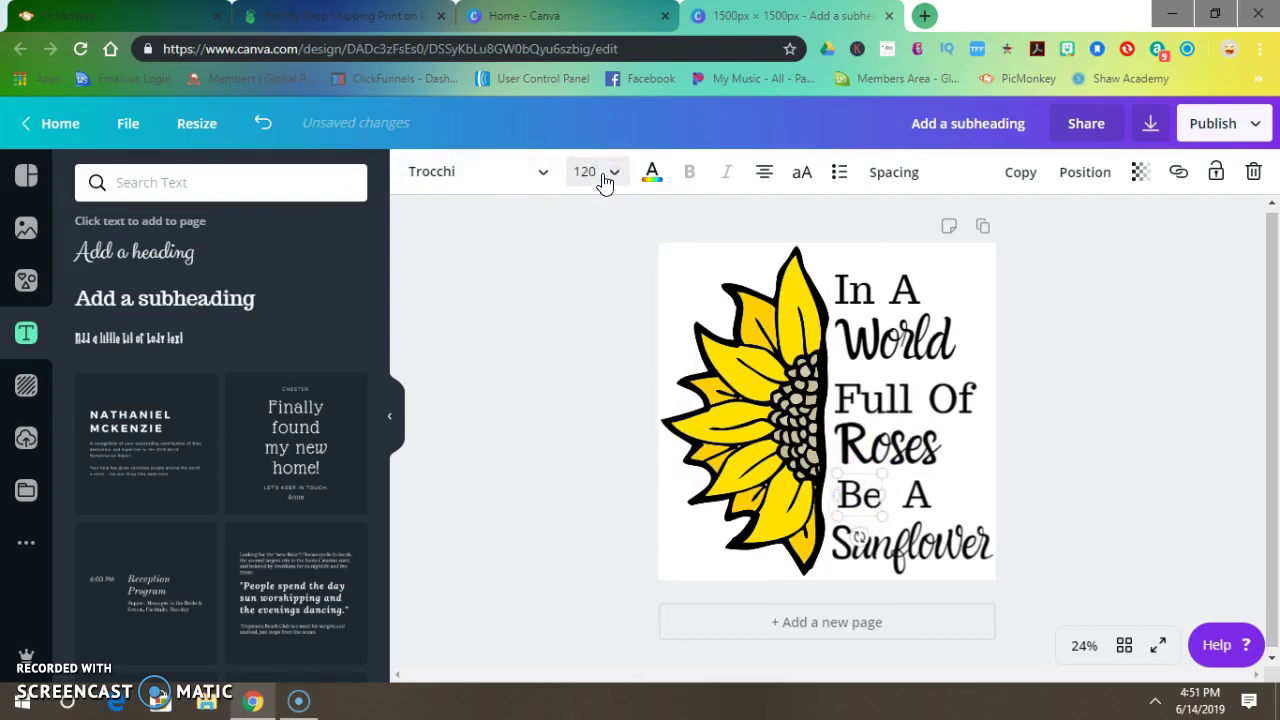
left_click(601, 171)
left_click(601, 171)
double_click(601, 171)
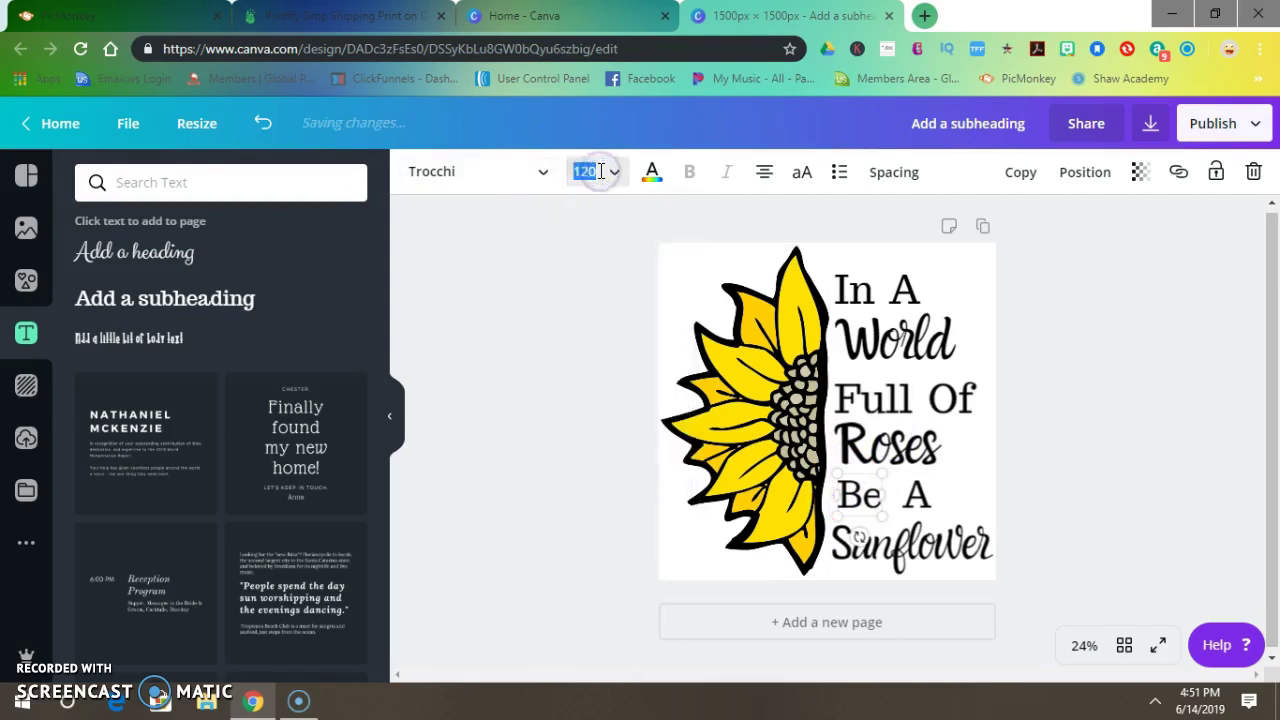
left_click(922, 494)
left_click(588, 171)
type("130")
key("Return")
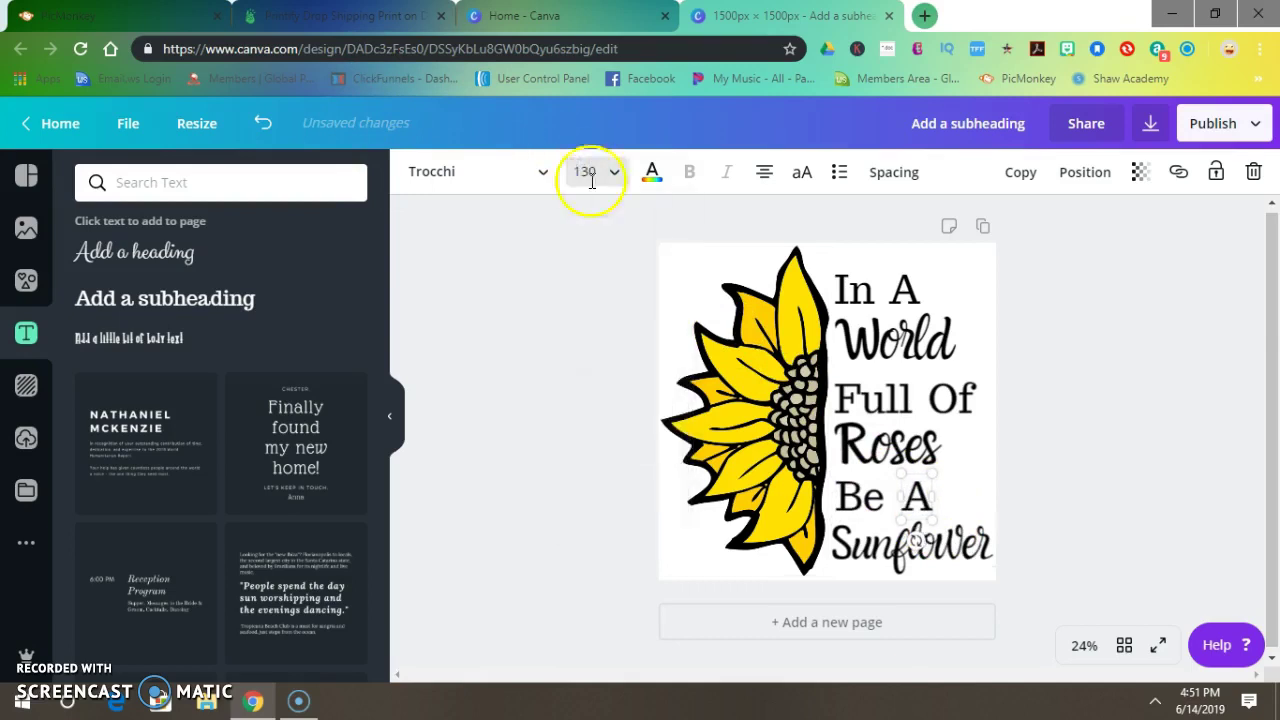
Set Sunflower to font size 140
left_click(852, 545)
left_click(572, 175)
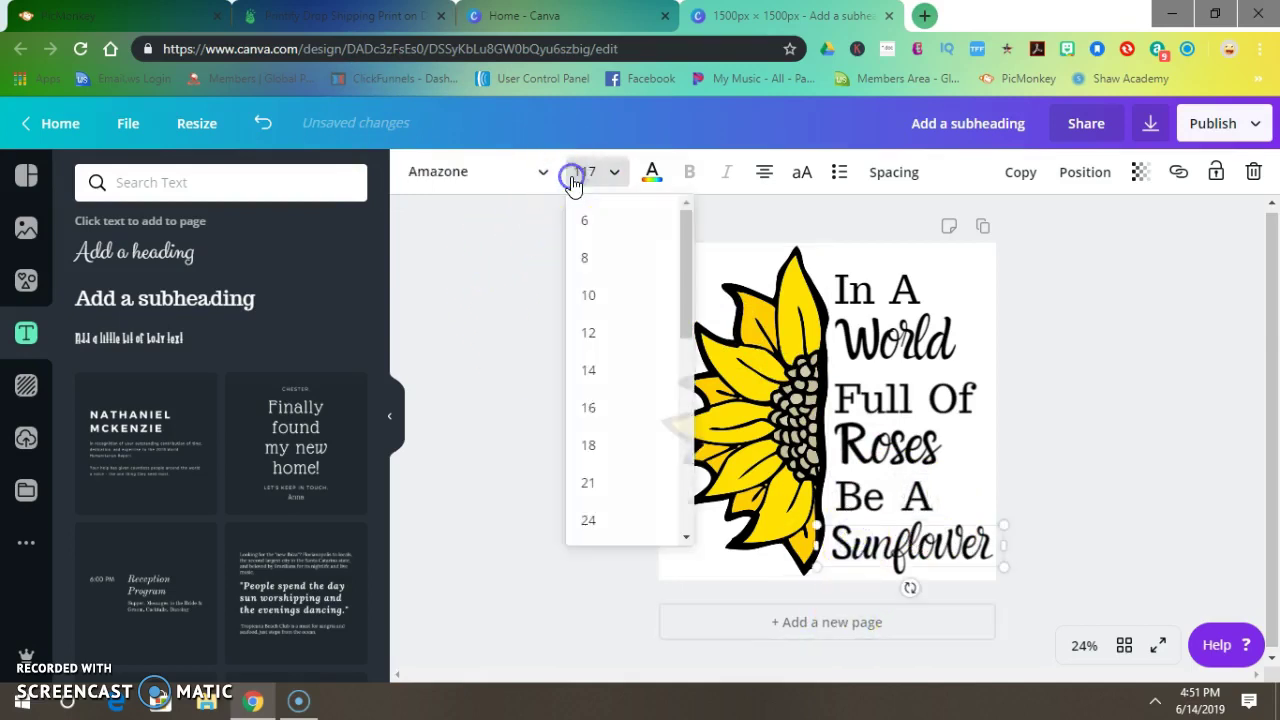
type("140")
key("Return")
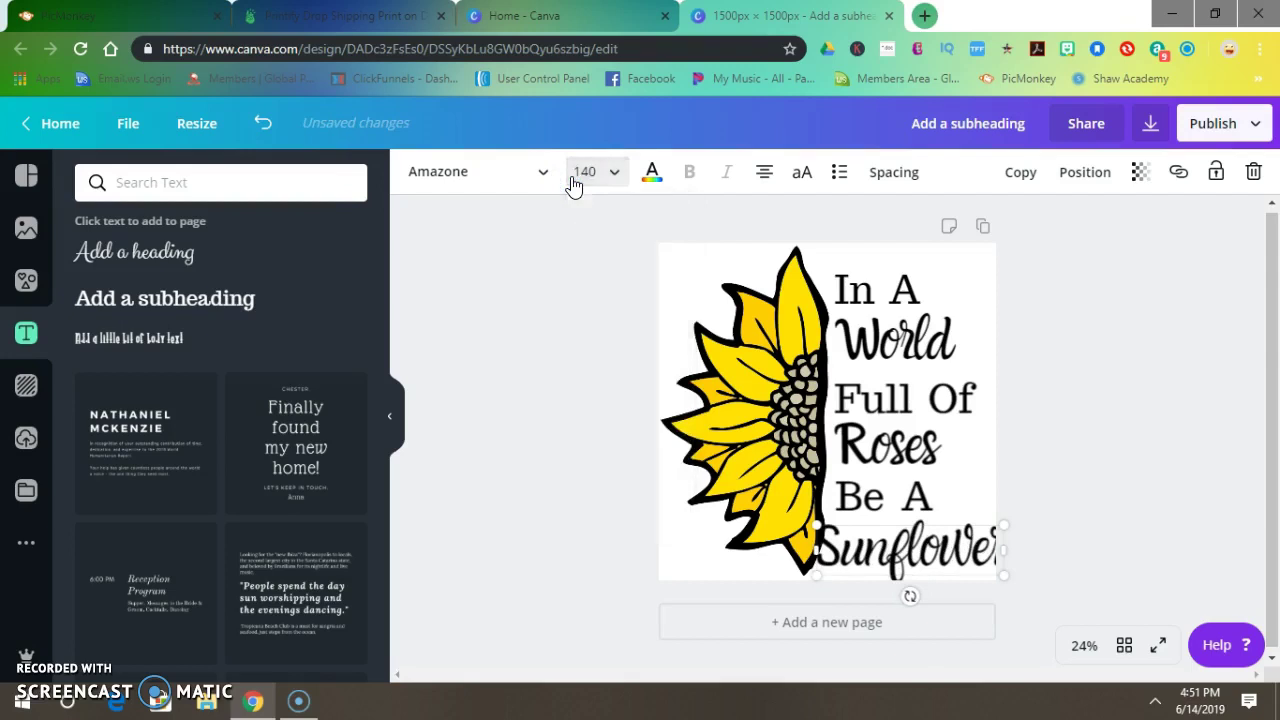
Shrink the half-sunflower graphic slightly and move it a little lower beside the quote
left_click(777, 382)
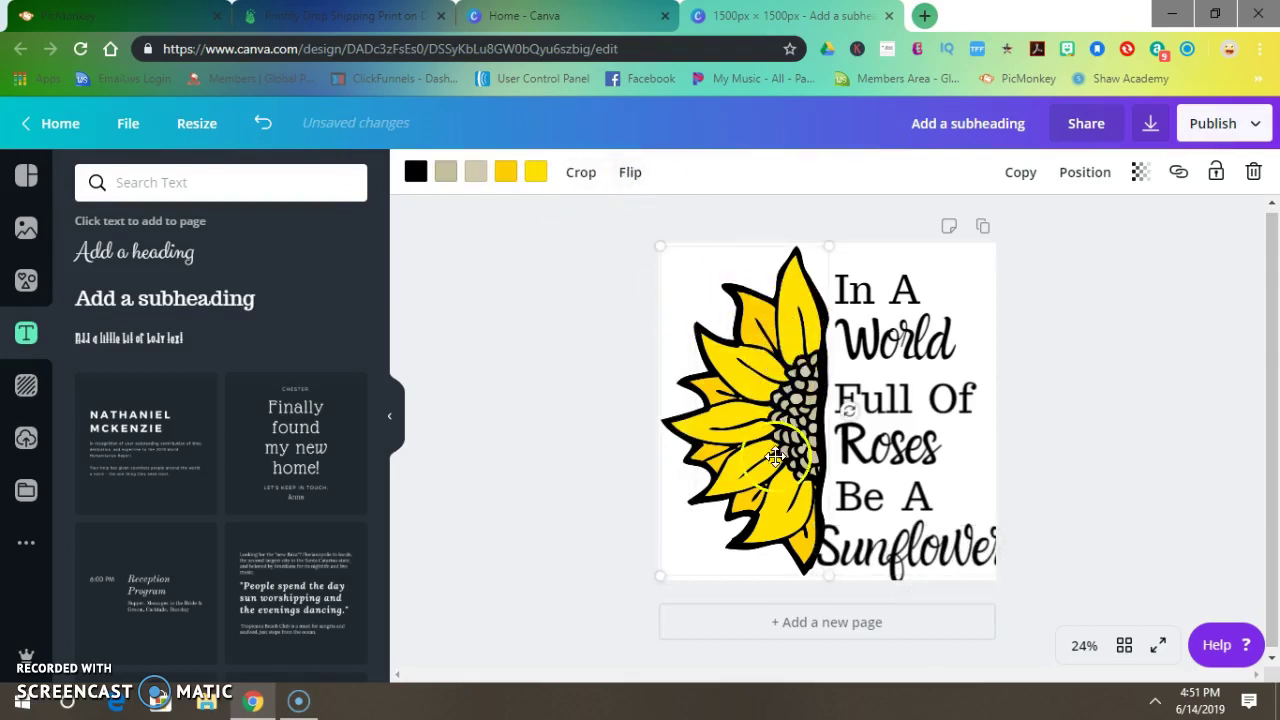
left_click_drag(822, 572, 811, 571)
left_click_drag(732, 398, 735, 407)
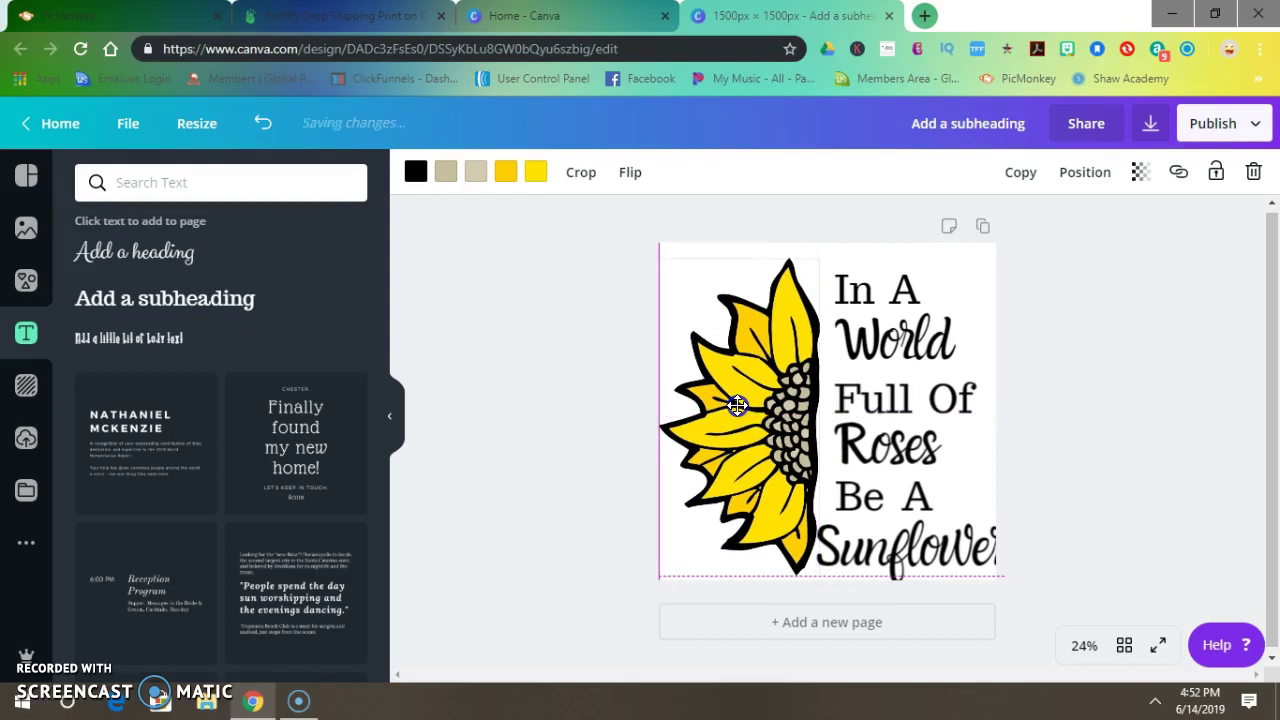
left_click_drag(737, 404, 737, 404)
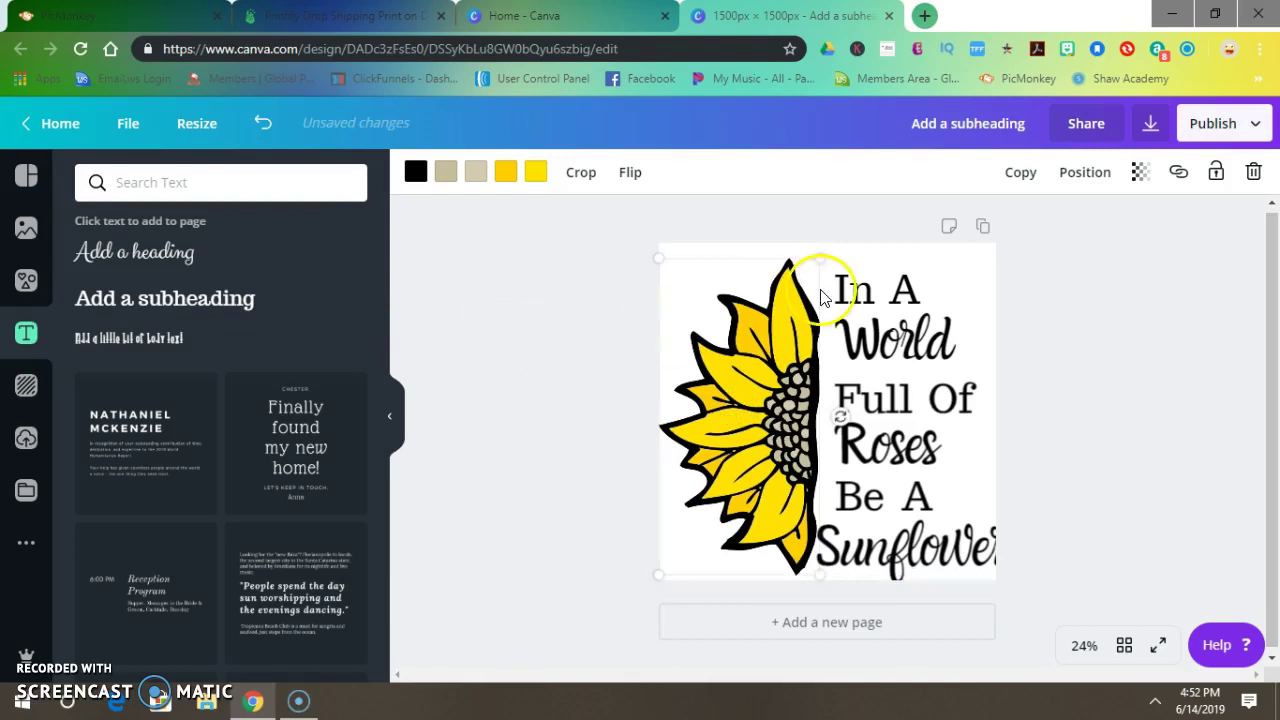
Set Sunflower to font size 135 and shift it slightly left
left_click(876, 544)
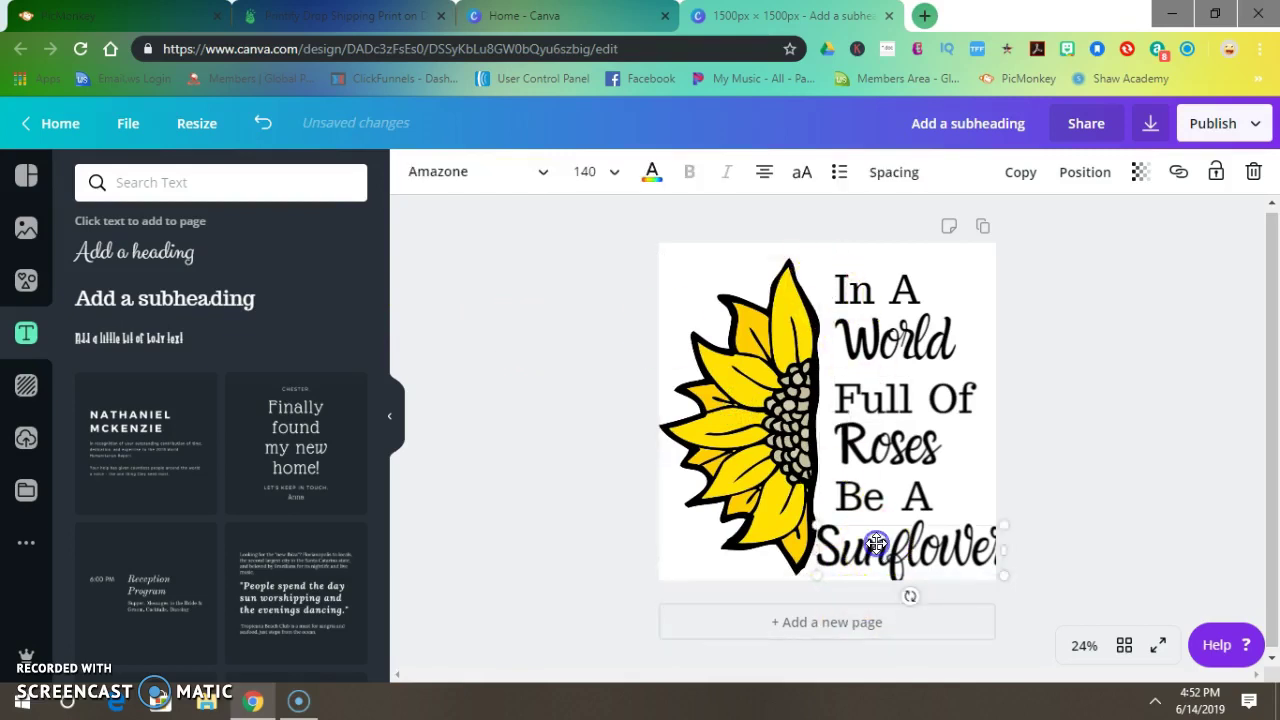
left_click(588, 172)
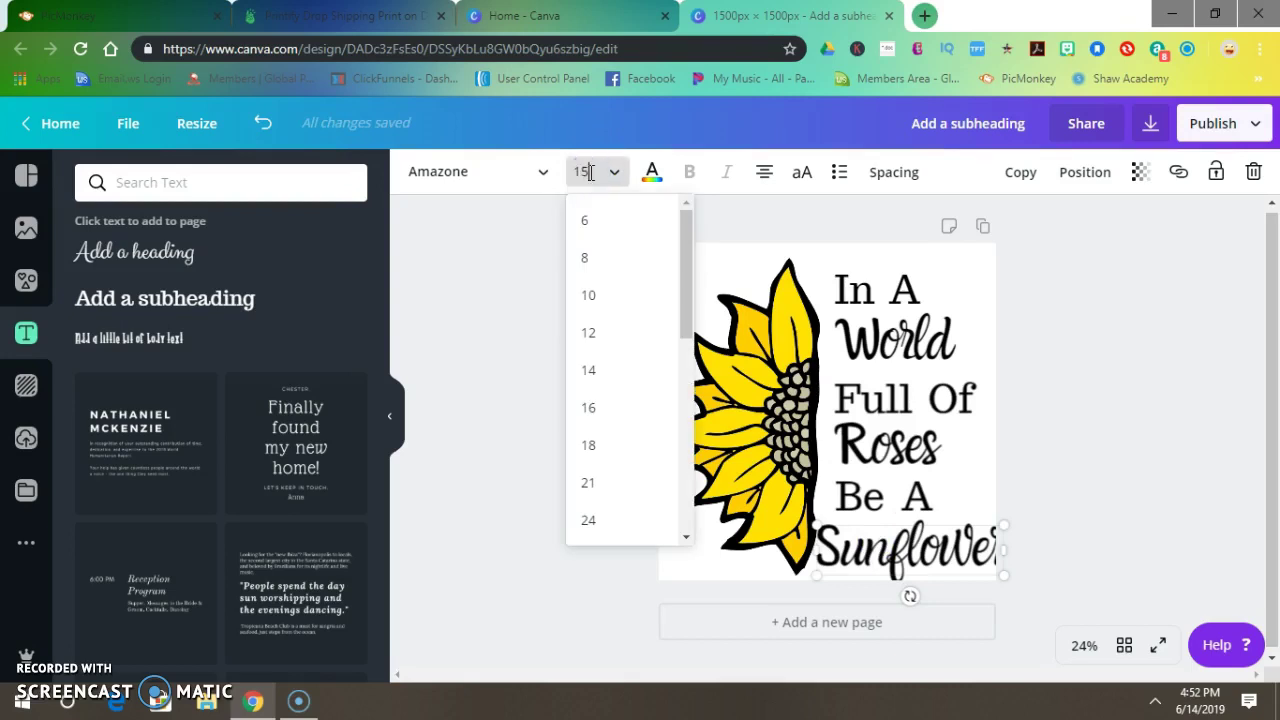
type("15")
key("Return")
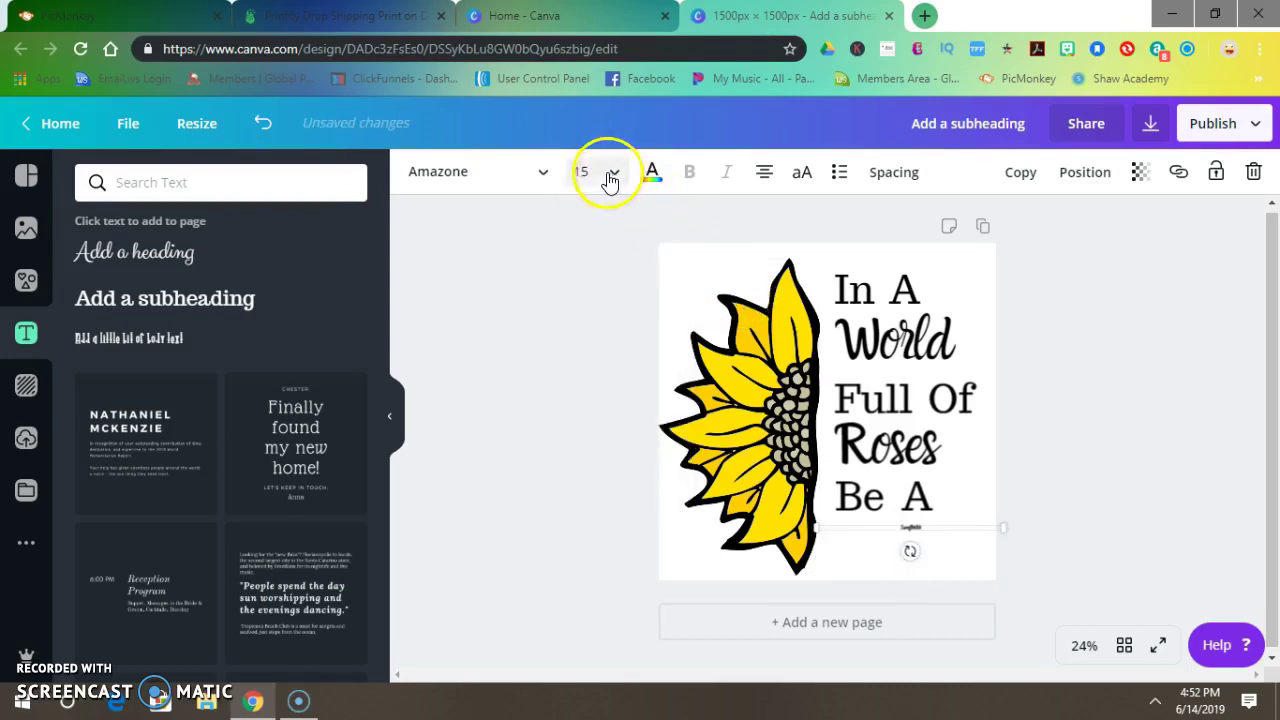
left_click(599, 174)
key("Return")
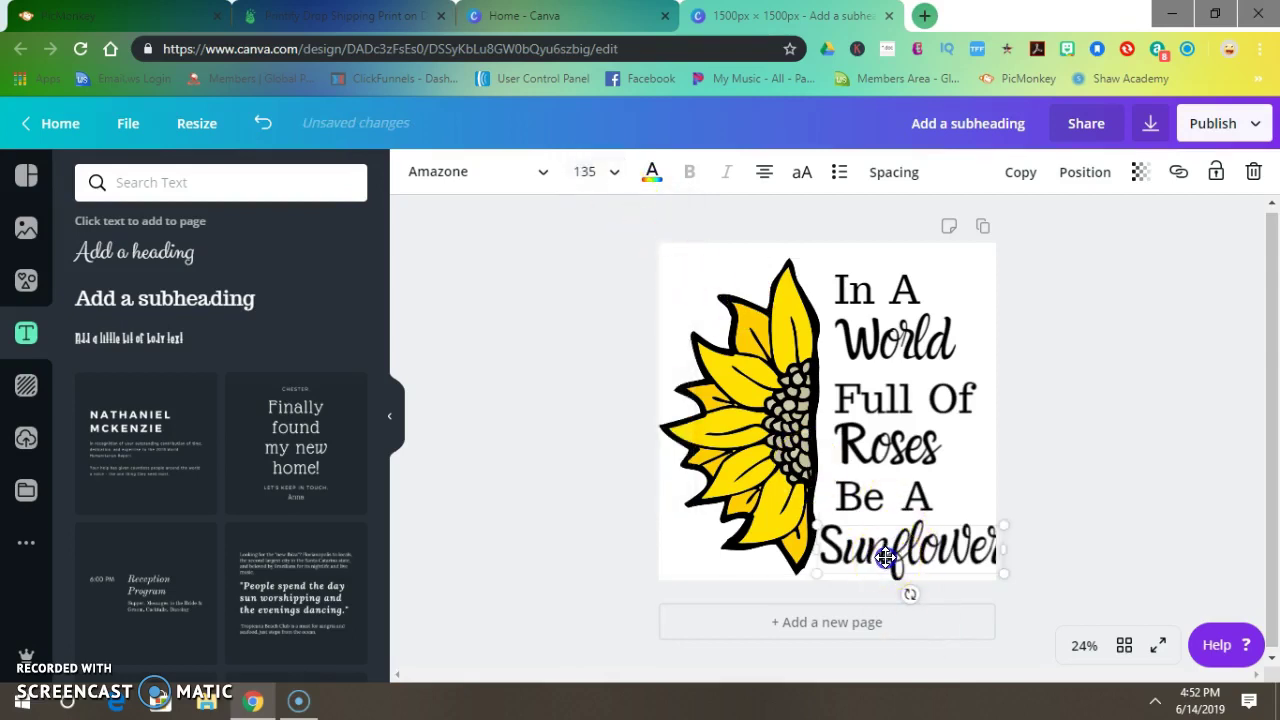
left_click_drag(886, 558, 884, 560)
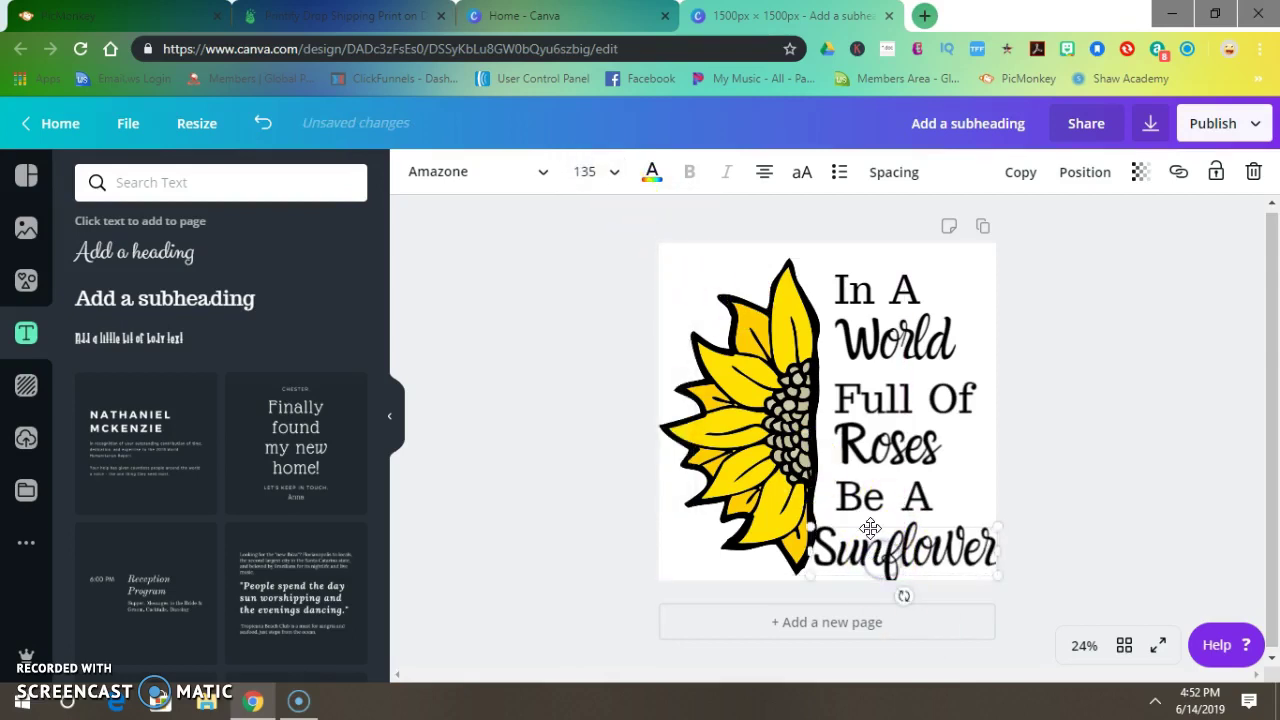
Reduce Sunflower further to size 132 so it fits inside the page
left_click(588, 170)
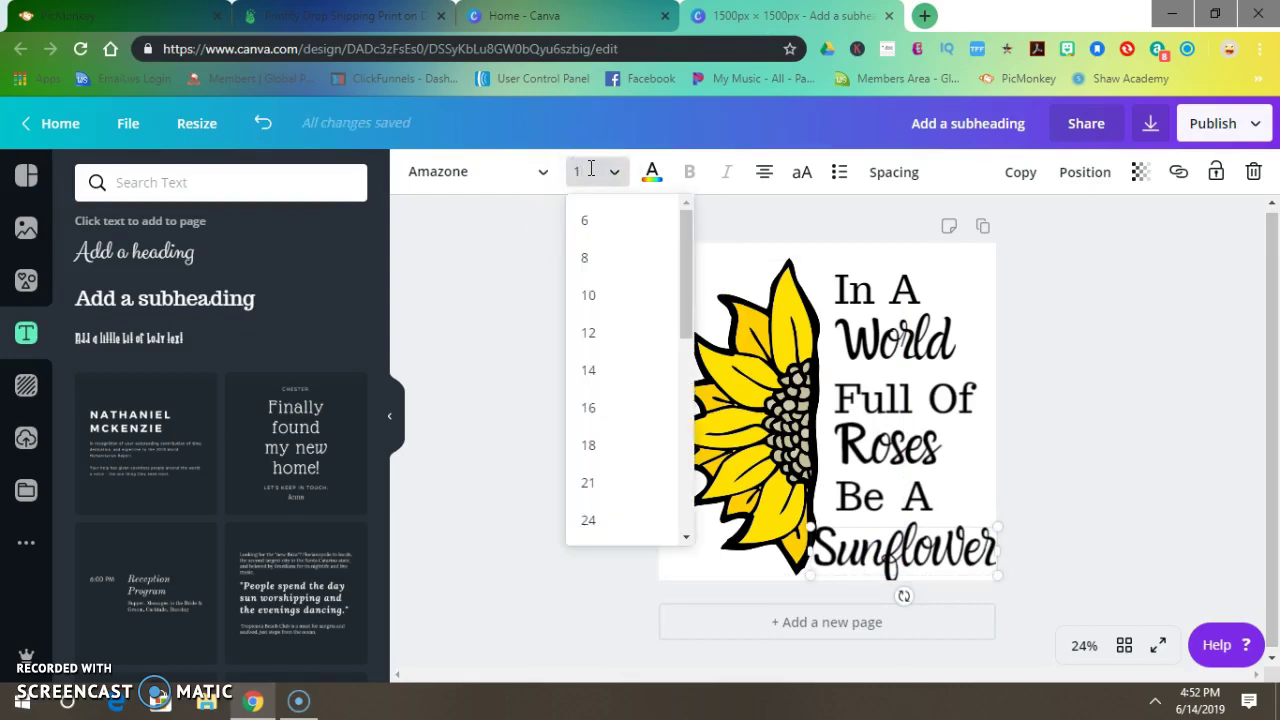
type("132")
key("Return")
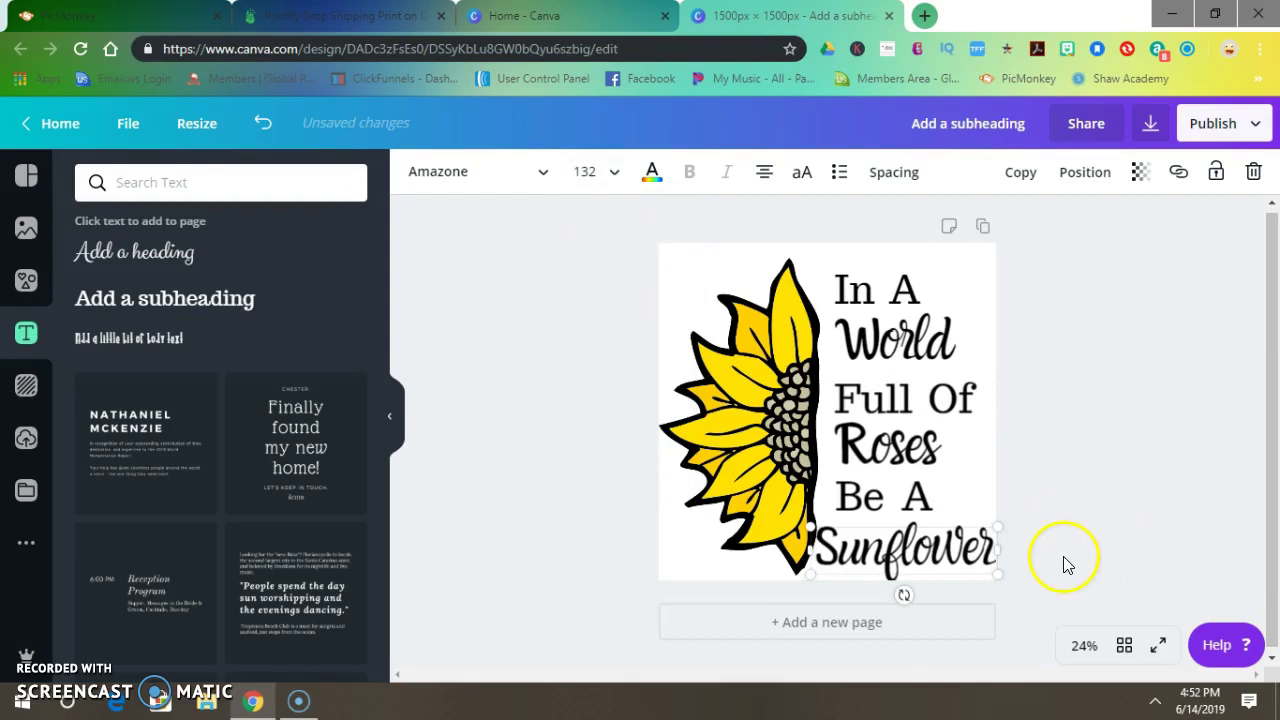
left_click(916, 545)
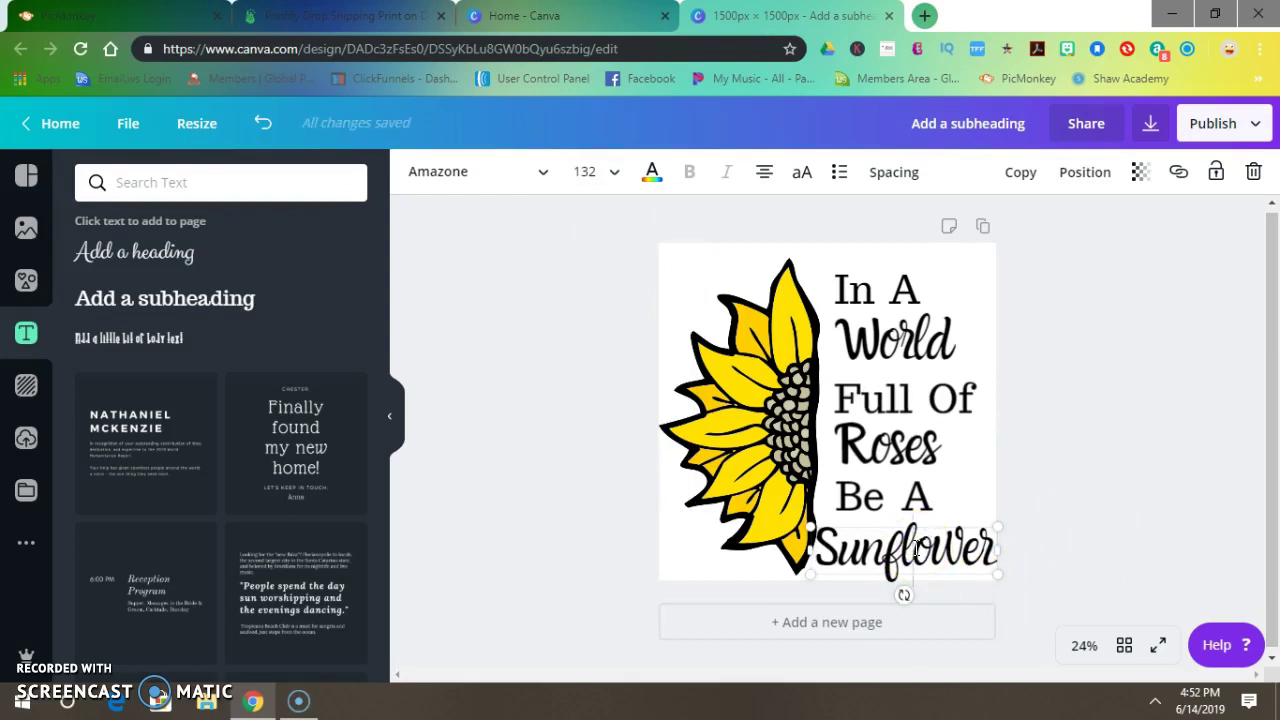
left_click(576, 520)
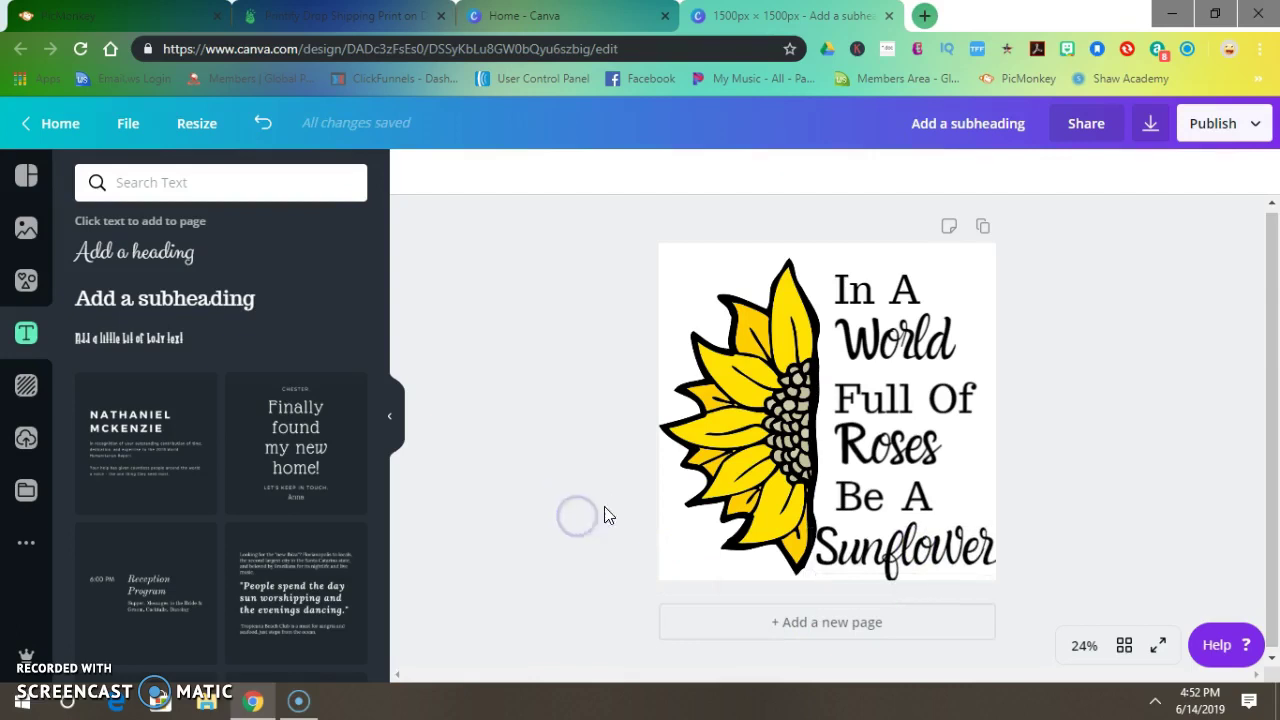
left_click(702, 475)
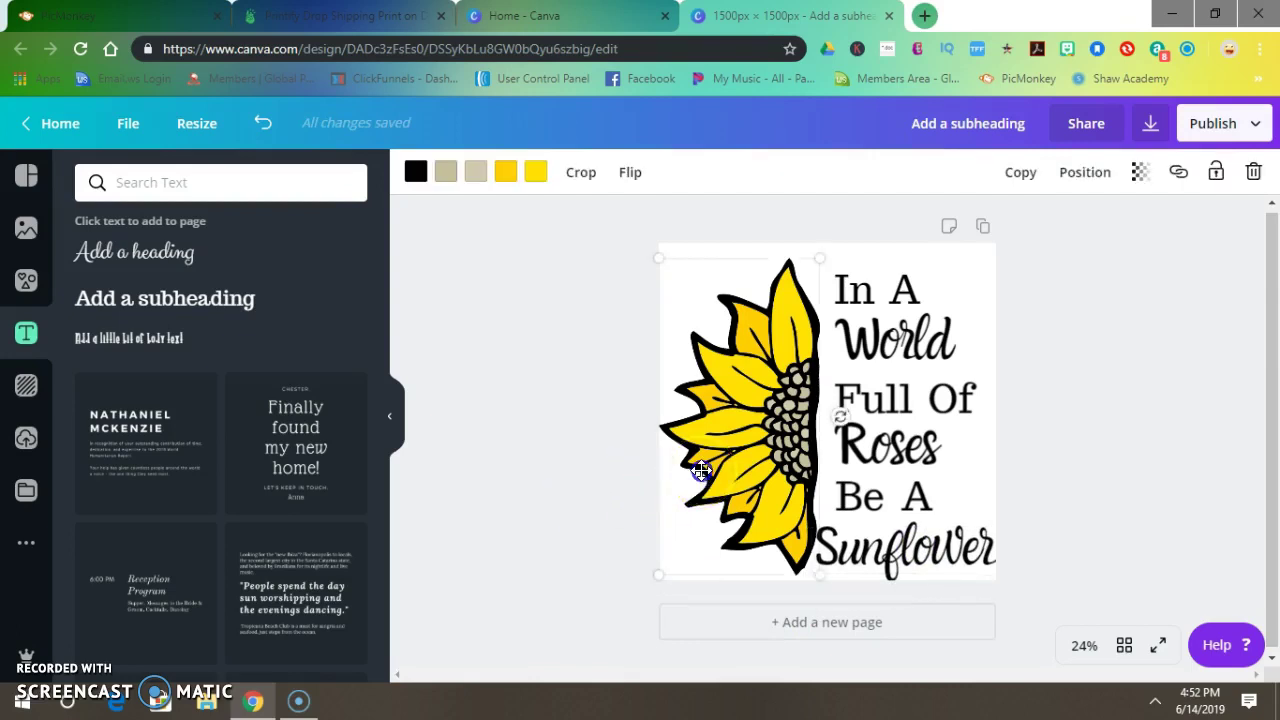
left_click(925, 537)
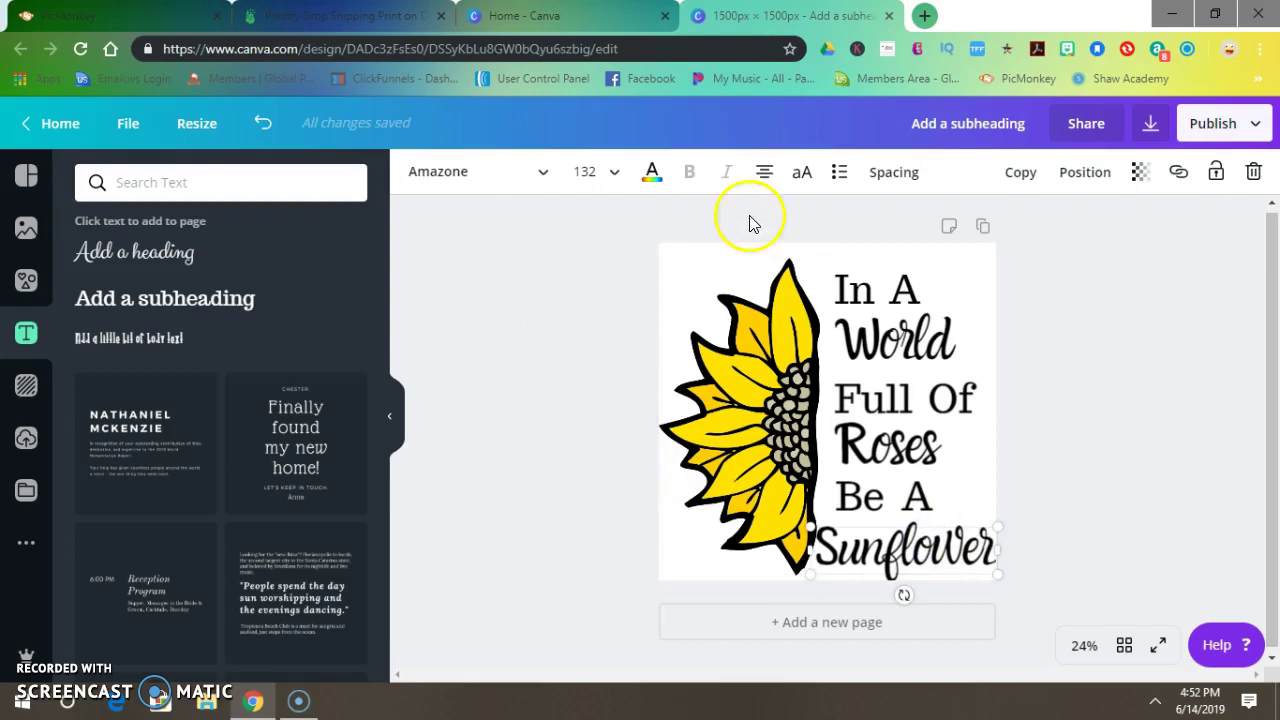
Set Sunflower to size 130 and Be A to size 125
left_click(599, 176)
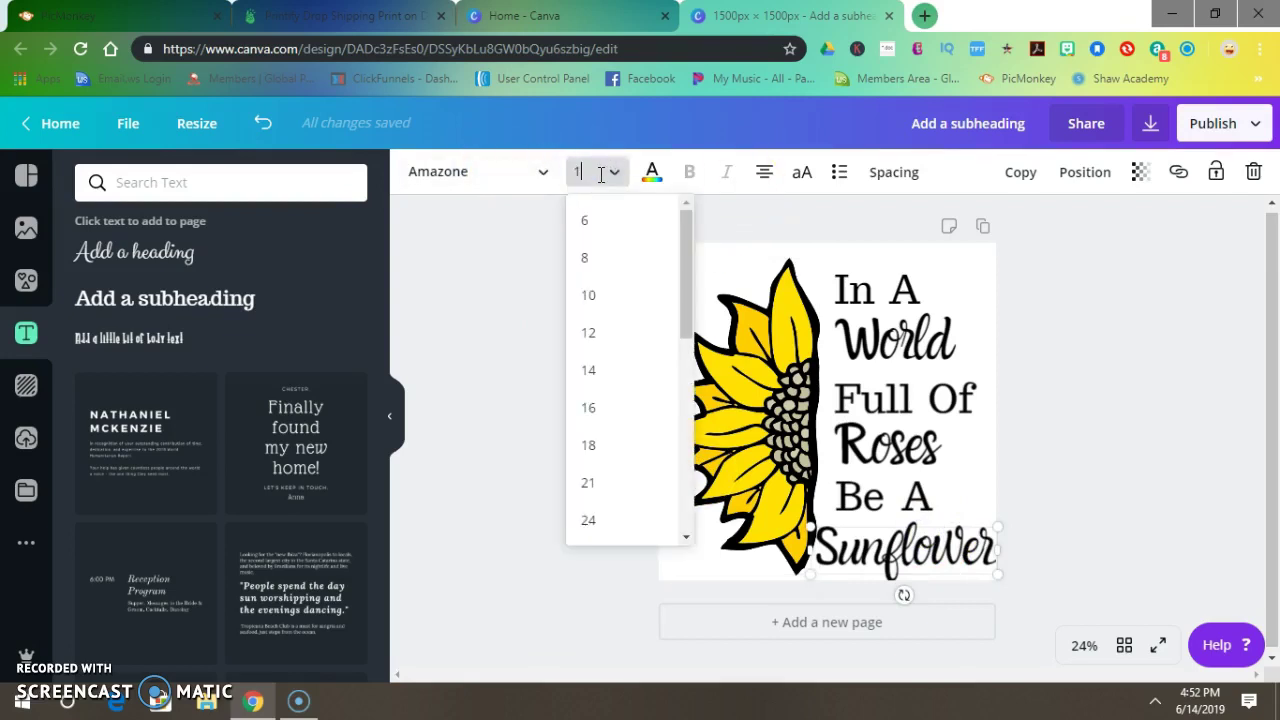
type("130")
key("Return")
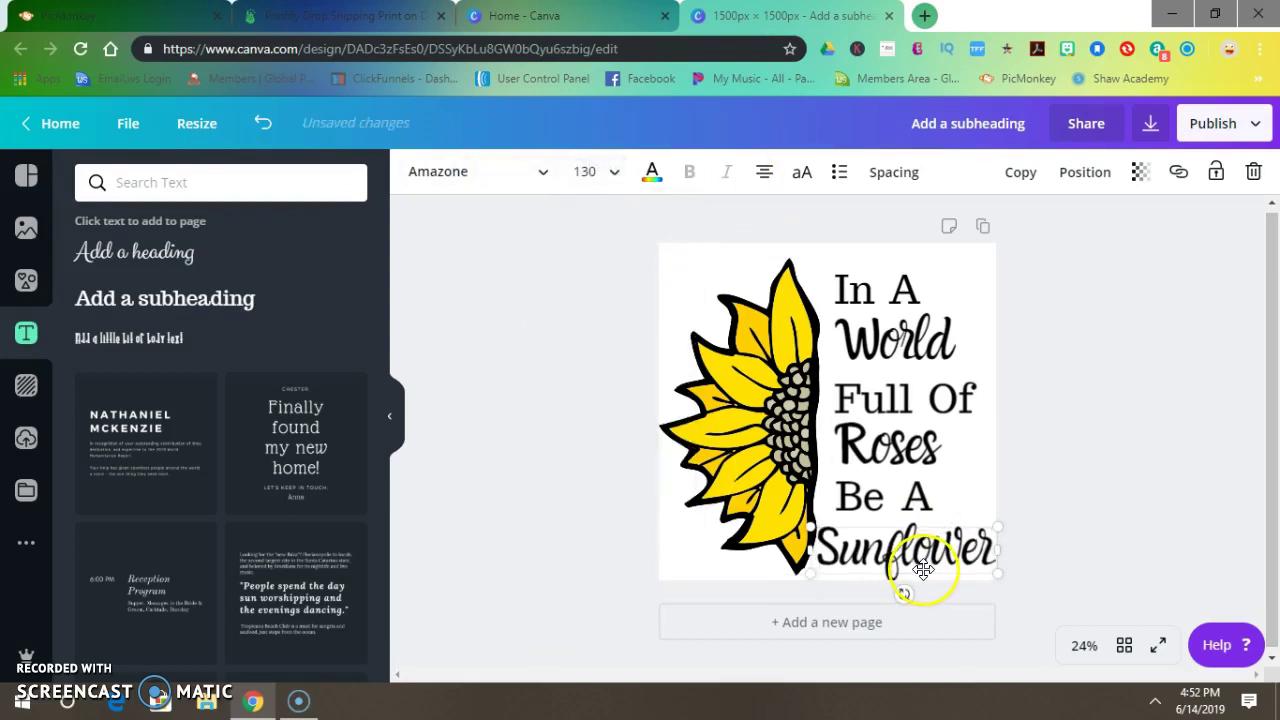
left_click(908, 491)
left_click(600, 180)
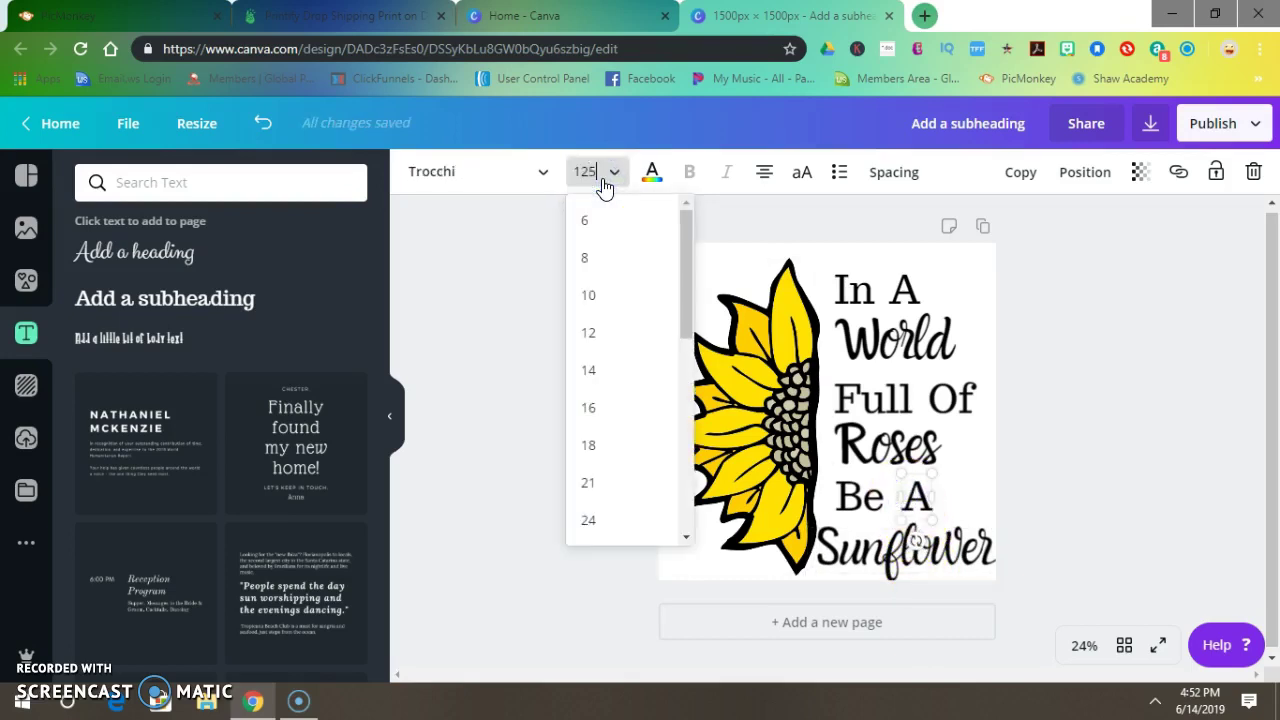
type("125")
key("Return")
left_click(854, 488)
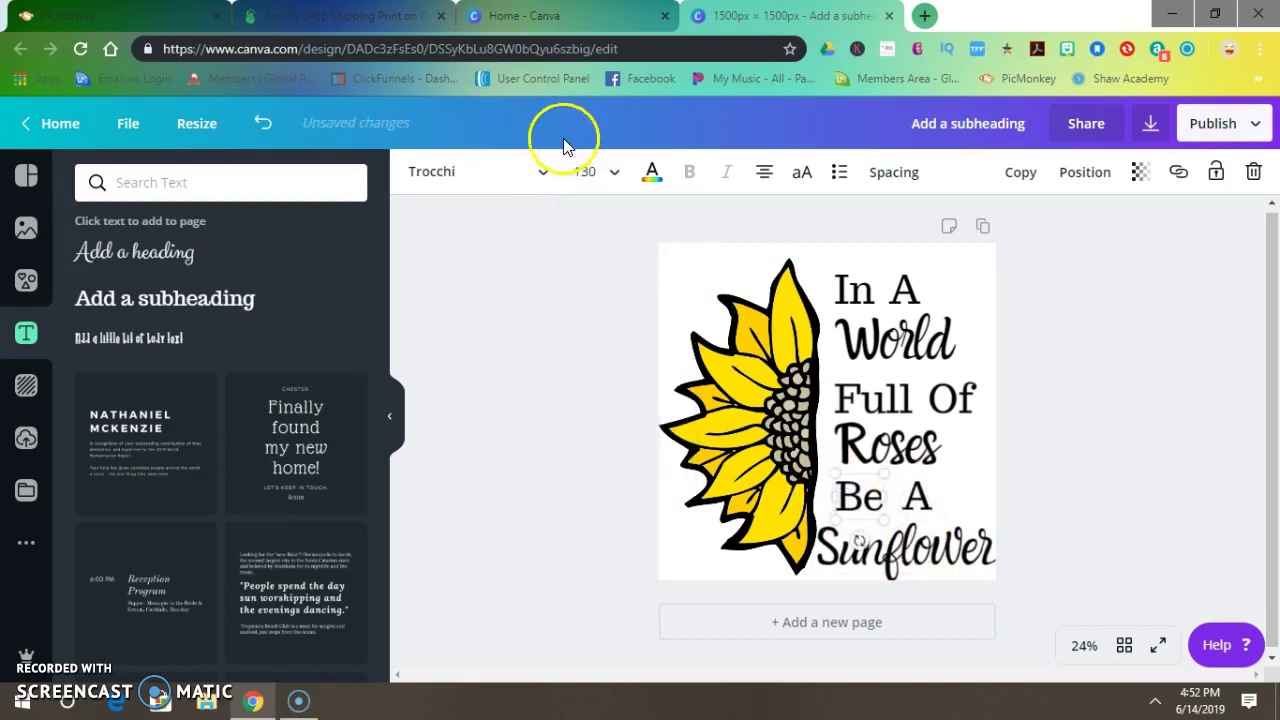
left_click(587, 166)
type("125")
key("Return")
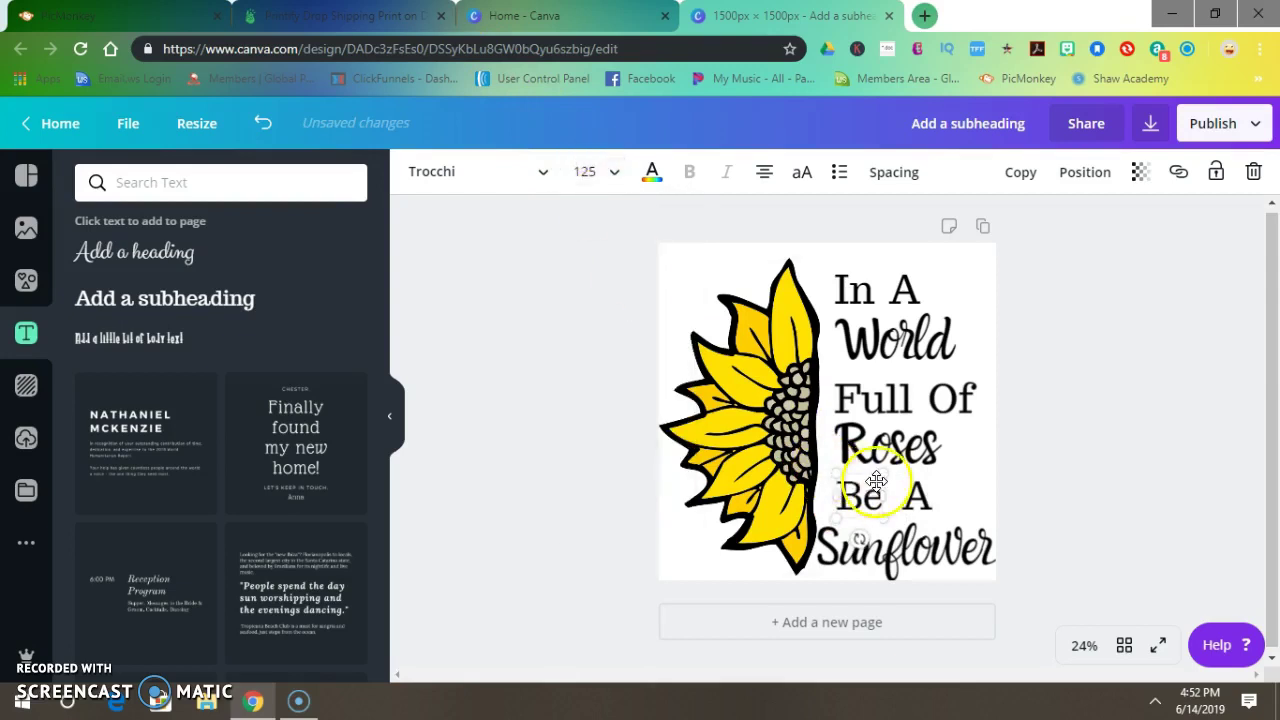
Set Roses to font size 130
left_click(888, 452)
left_click(585, 166)
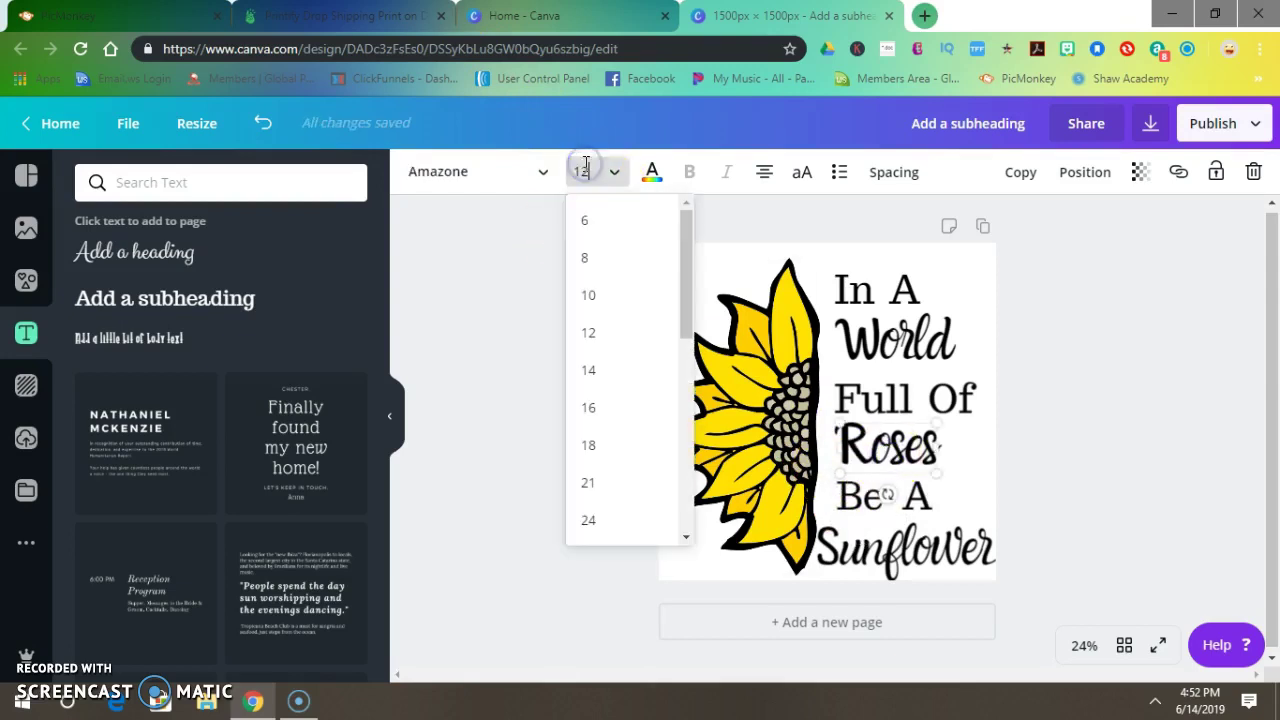
type("125")
key("Return")
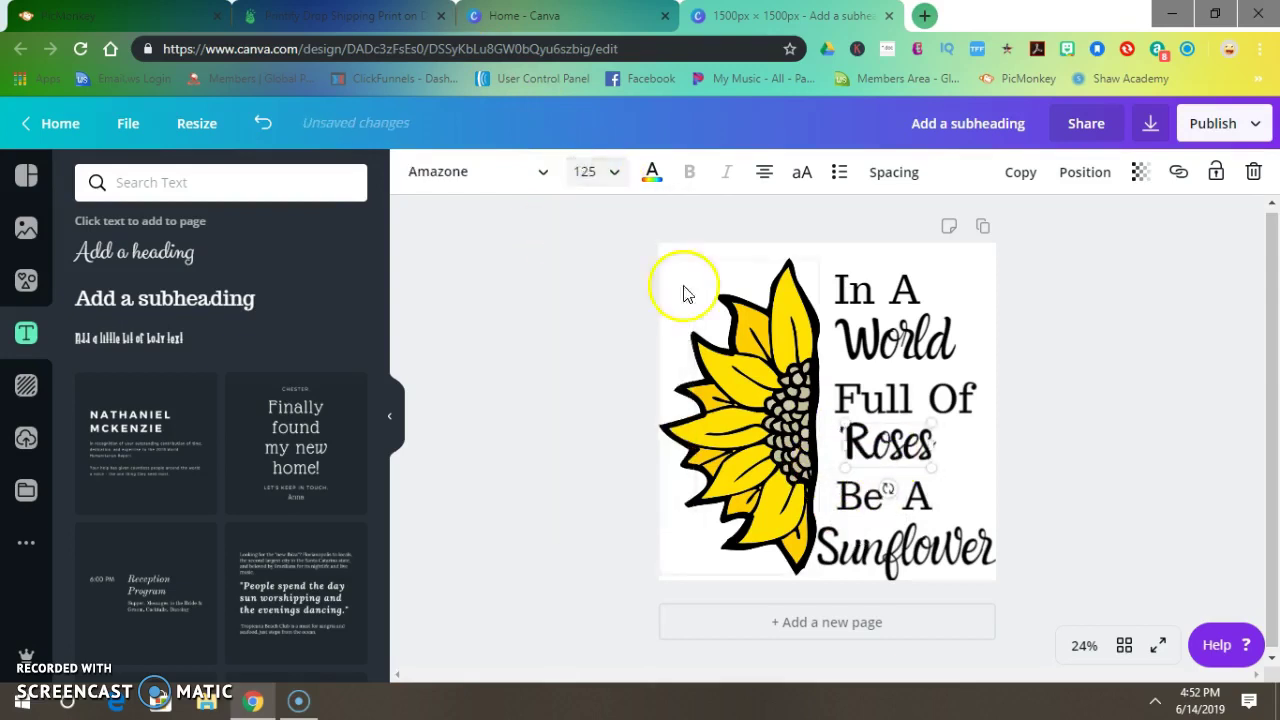
double_click(862, 446)
left_click(858, 553)
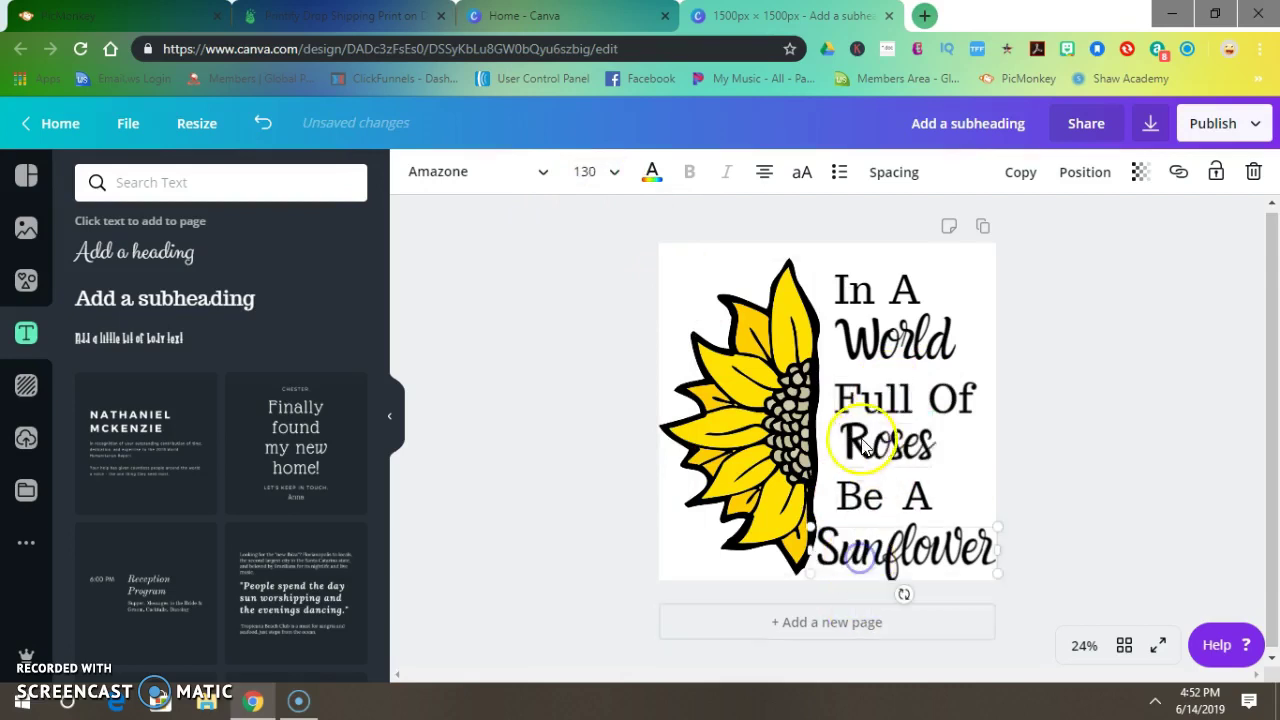
left_click(858, 440)
left_click(605, 170)
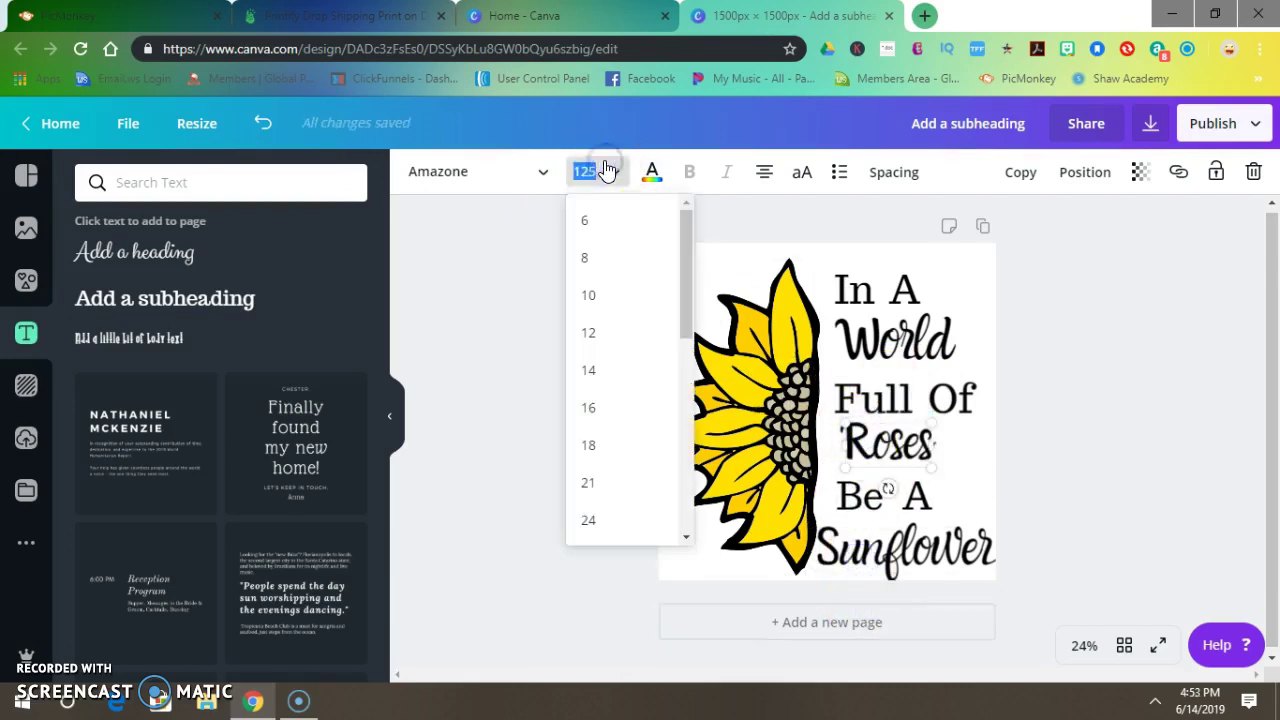
type("130")
key("Return")
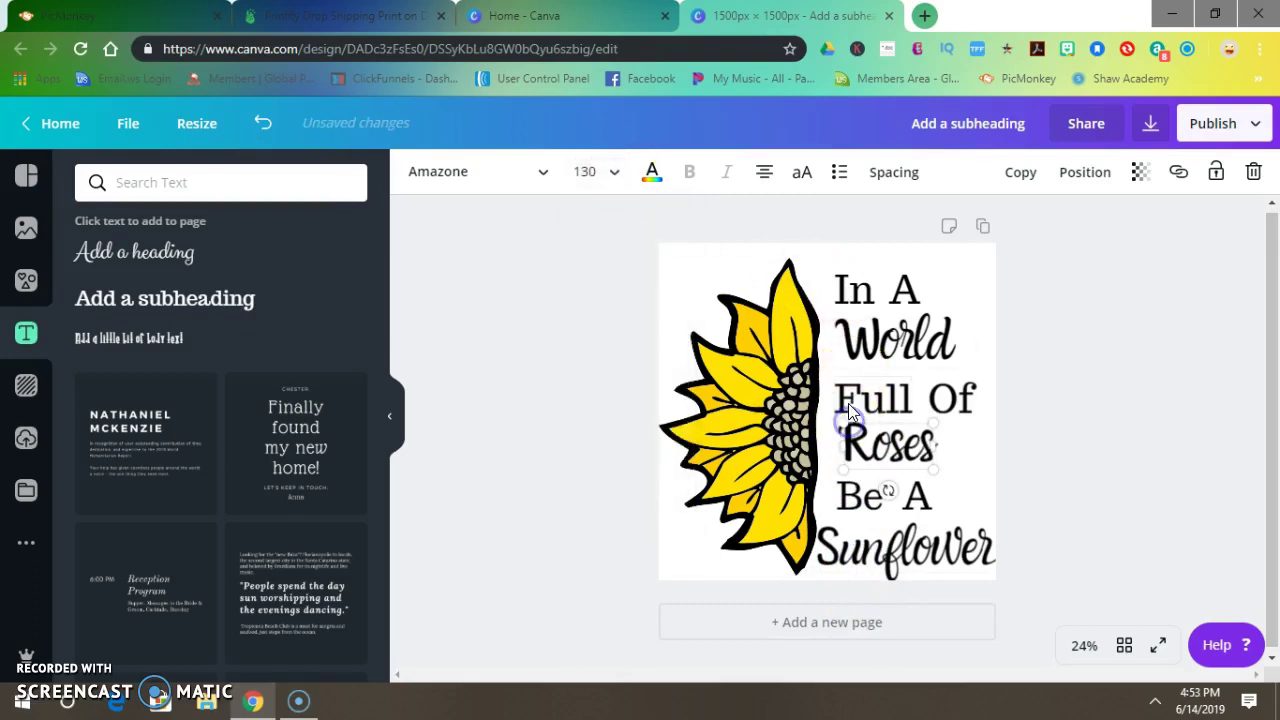
Set Full and Of each to font size 125
left_click(848, 402)
left_click(596, 176)
type("125")
key("Return")
left_click(974, 403)
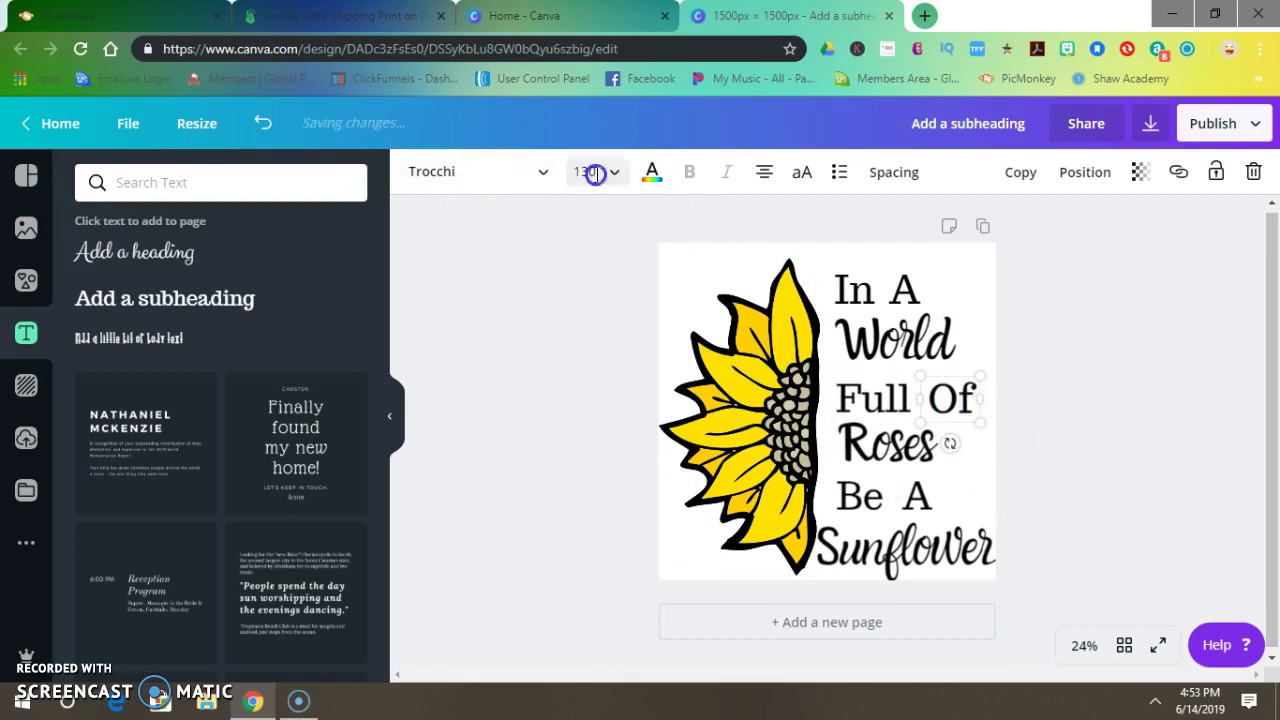
left_click(595, 174)
type("125")
key("Return")
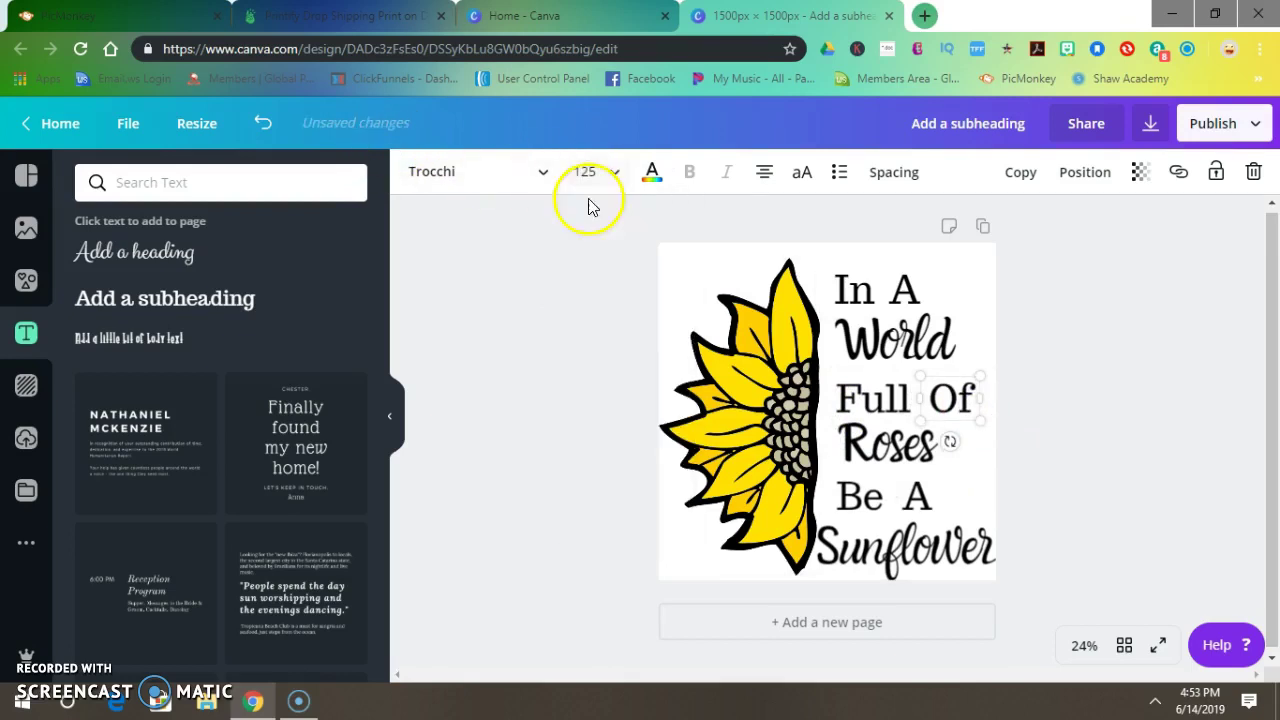
Set World to size 130 and the top-line In and A to 125
left_click(848, 318)
left_click(613, 173)
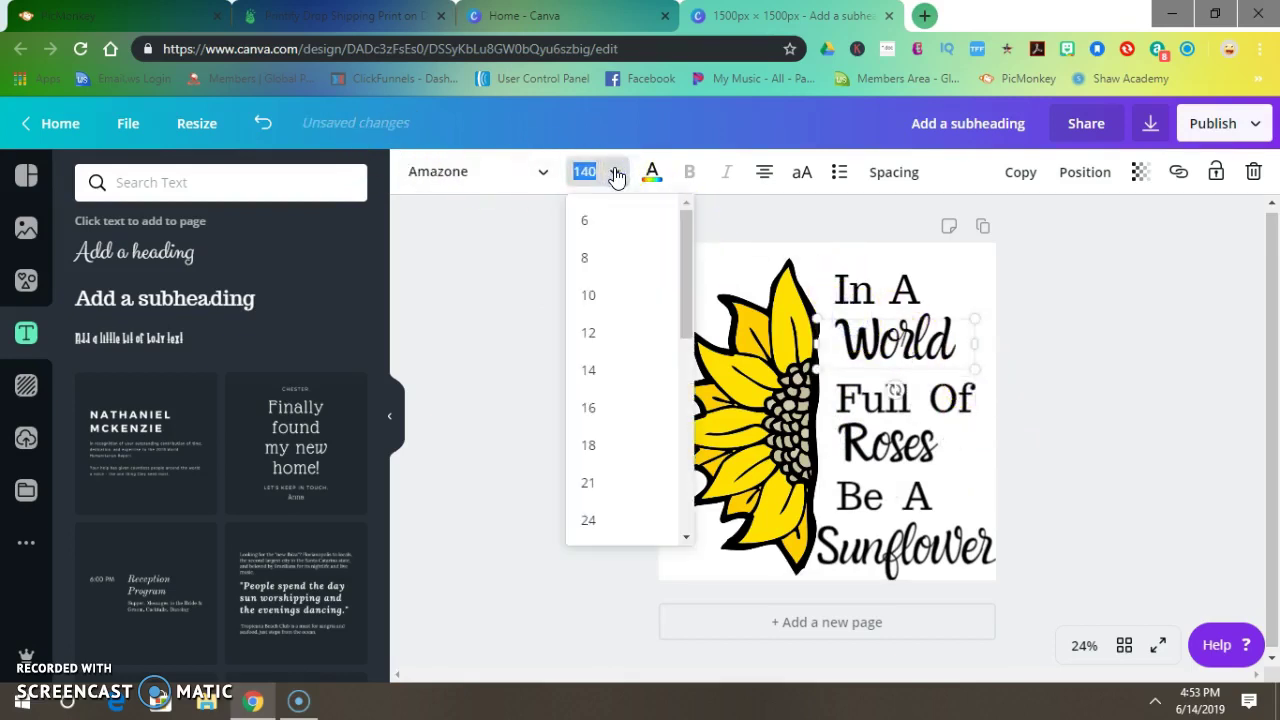
type("130")
key("Return")
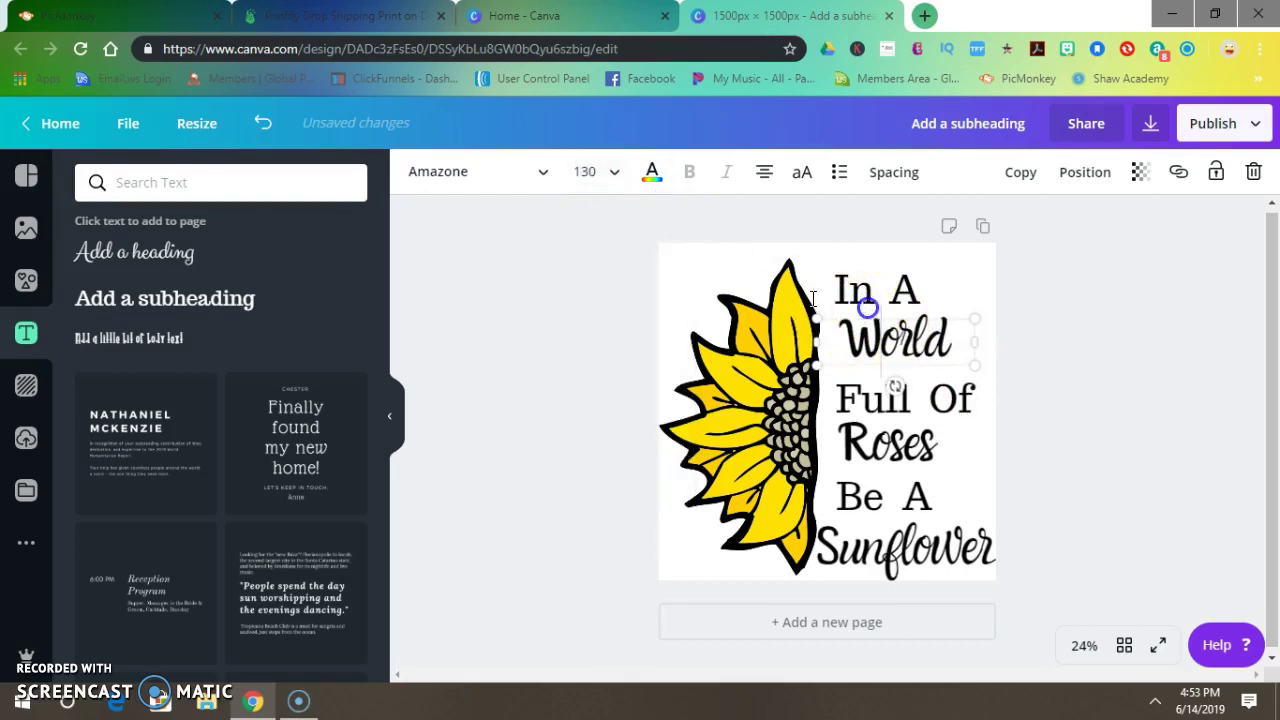
left_click(853, 280)
left_click(591, 172)
type("125")
key("Return")
left_click(912, 285)
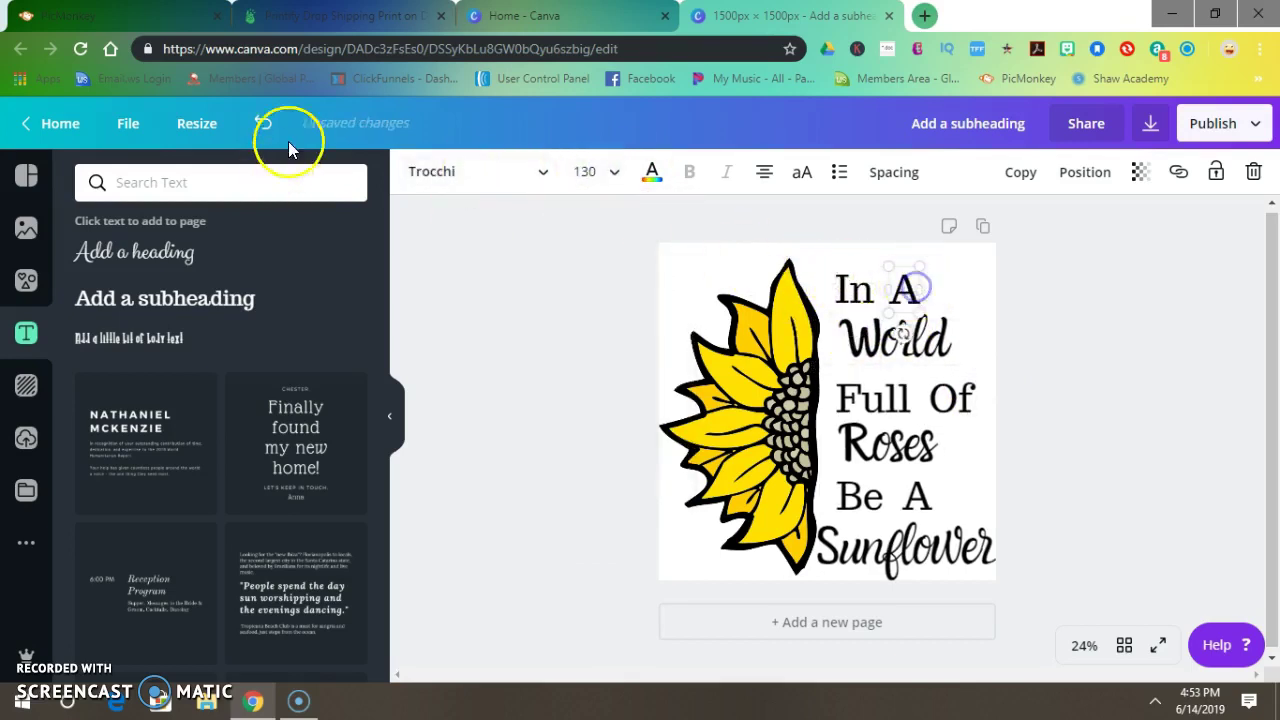
left_click(581, 170)
left_click(782, 555)
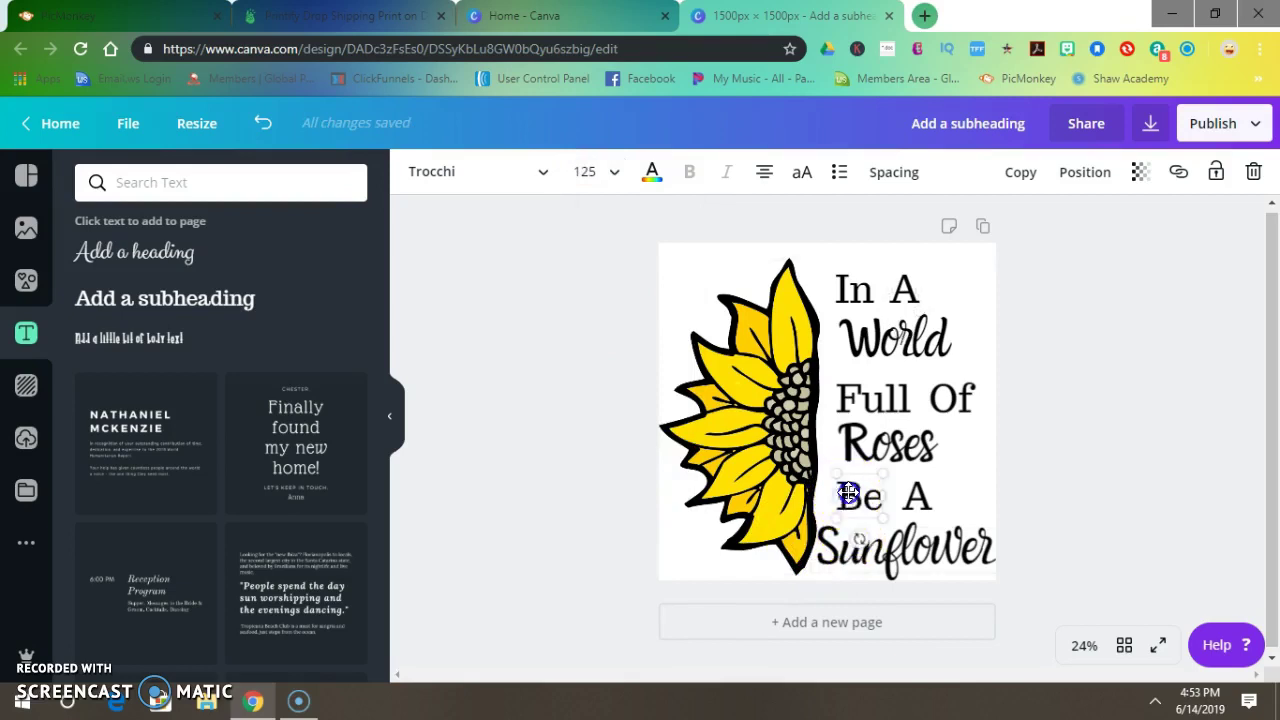
Shift the 'Be A' and 'Roses' lines so each is centred in the stack
left_click_drag(851, 494, 905, 488)
left_click_drag(866, 443, 850, 450)
left_click(910, 500)
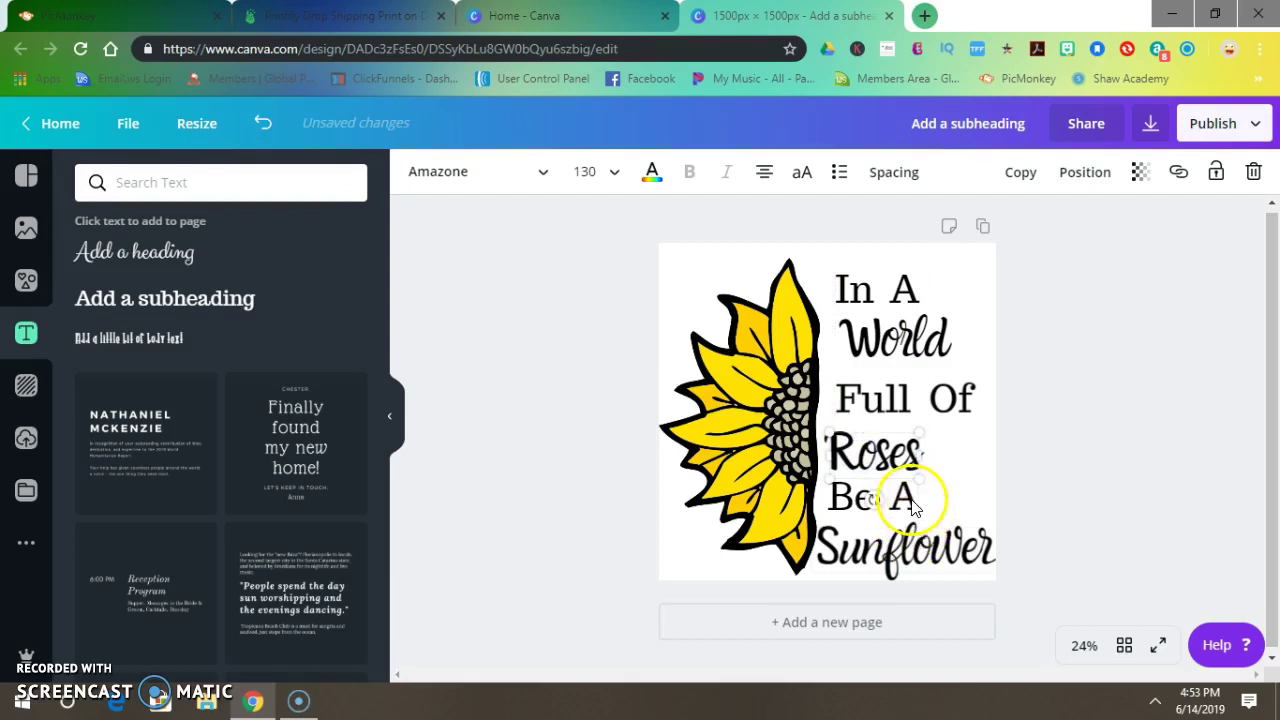
left_click(912, 507)
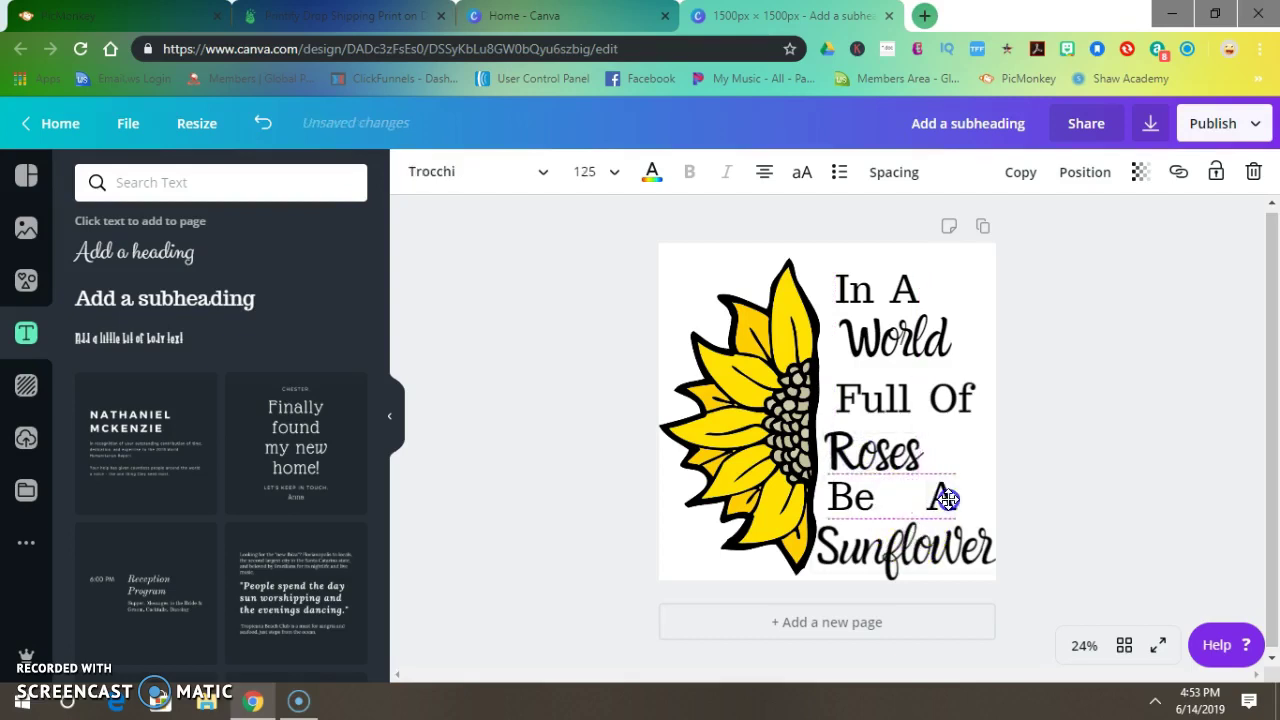
left_click_drag(948, 498, 944, 496)
left_click(863, 503)
left_click_drag(863, 503, 874, 450)
left_click(888, 455)
Centre the 'Full Of' line between 'World' and 'Roses' using the pink guides
mouse_move(872, 393)
left_mouse_down()
mouse_move(883, 397)
mouse_move(872, 396)
left_mouse_up()
left_click_drag(954, 389, 941, 394)
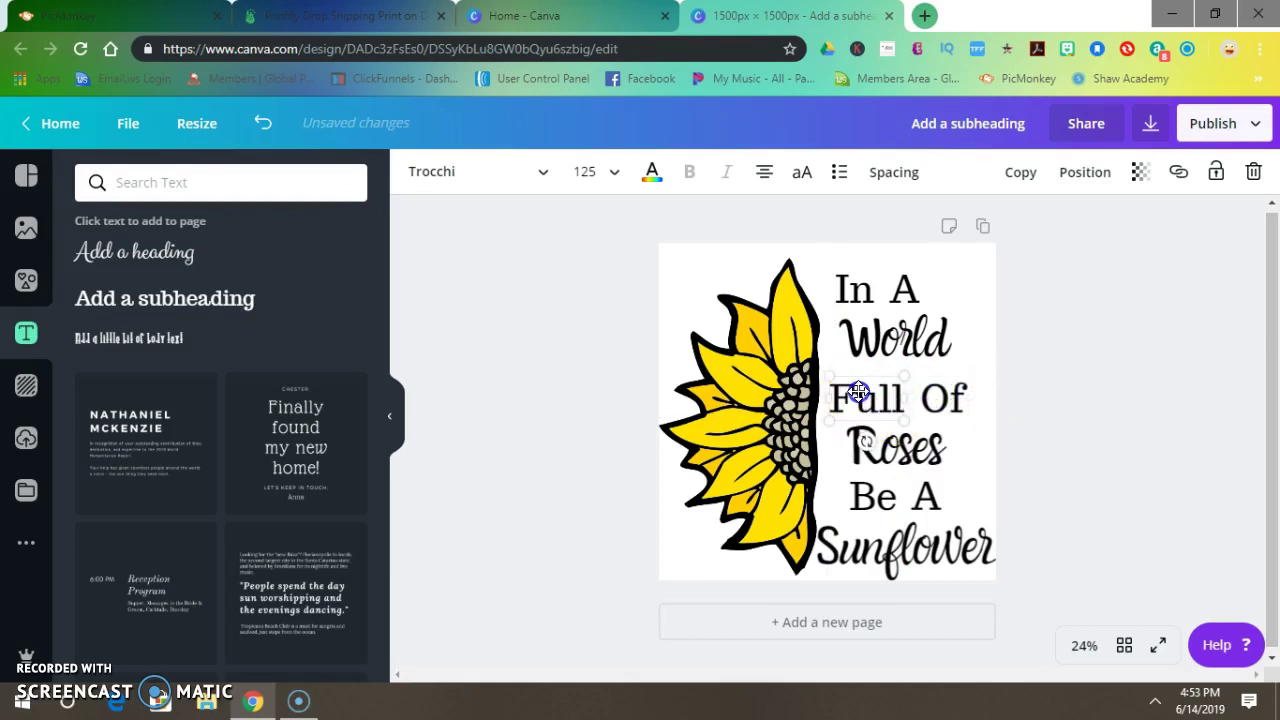
left_click_drag(859, 391, 865, 391)
left_click(931, 410)
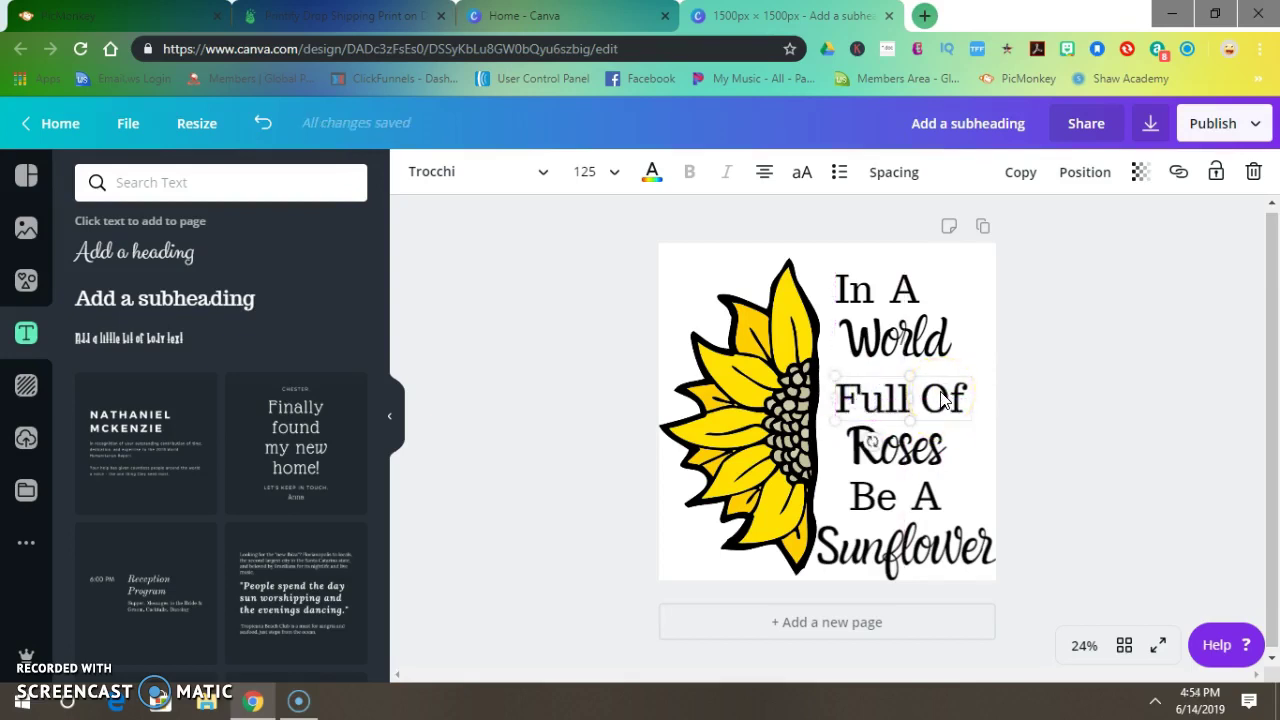
Align the 'World' line and centre 'In' and 'A' closely together on the top line
left_click_drag(888, 335, 893, 344)
left_click_drag(890, 288, 861, 306)
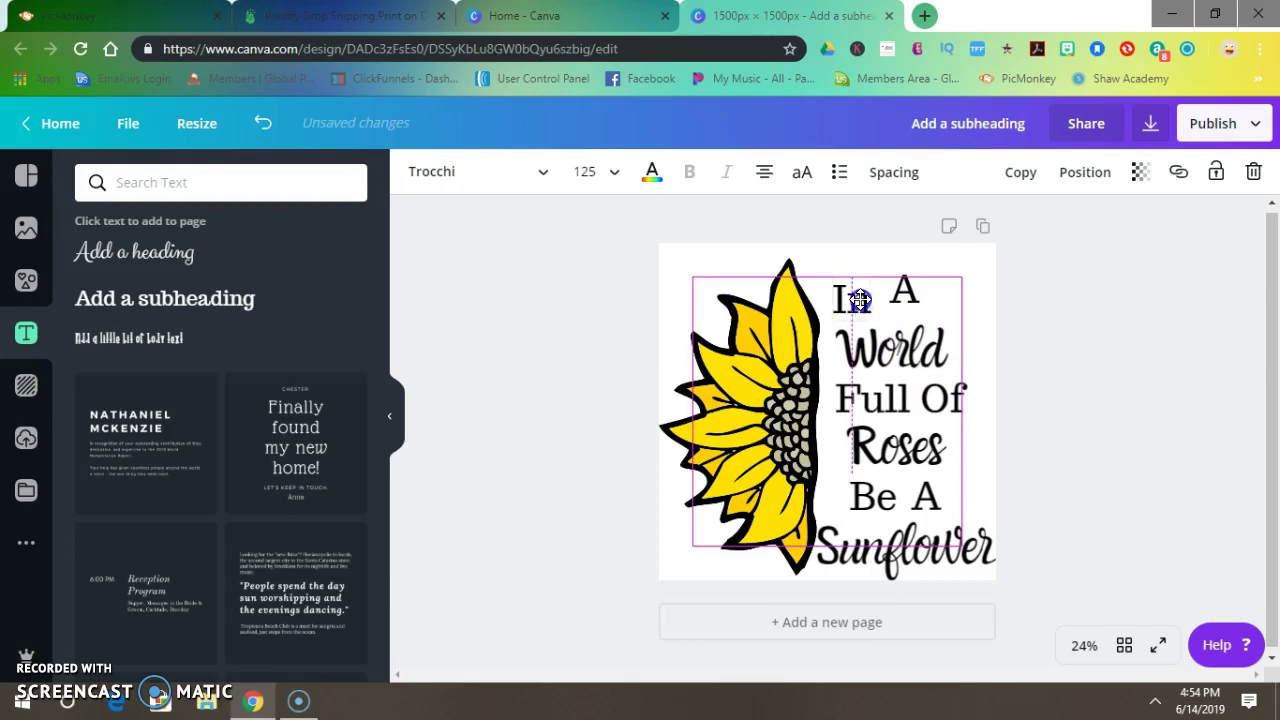
left_click_drag(860, 299, 926, 278)
left_click_drag(845, 289, 860, 287)
left_click_drag(943, 286, 922, 287)
Check the positions of the World, Roses, Full Of, Be and In A text boxes
left_click(891, 390)
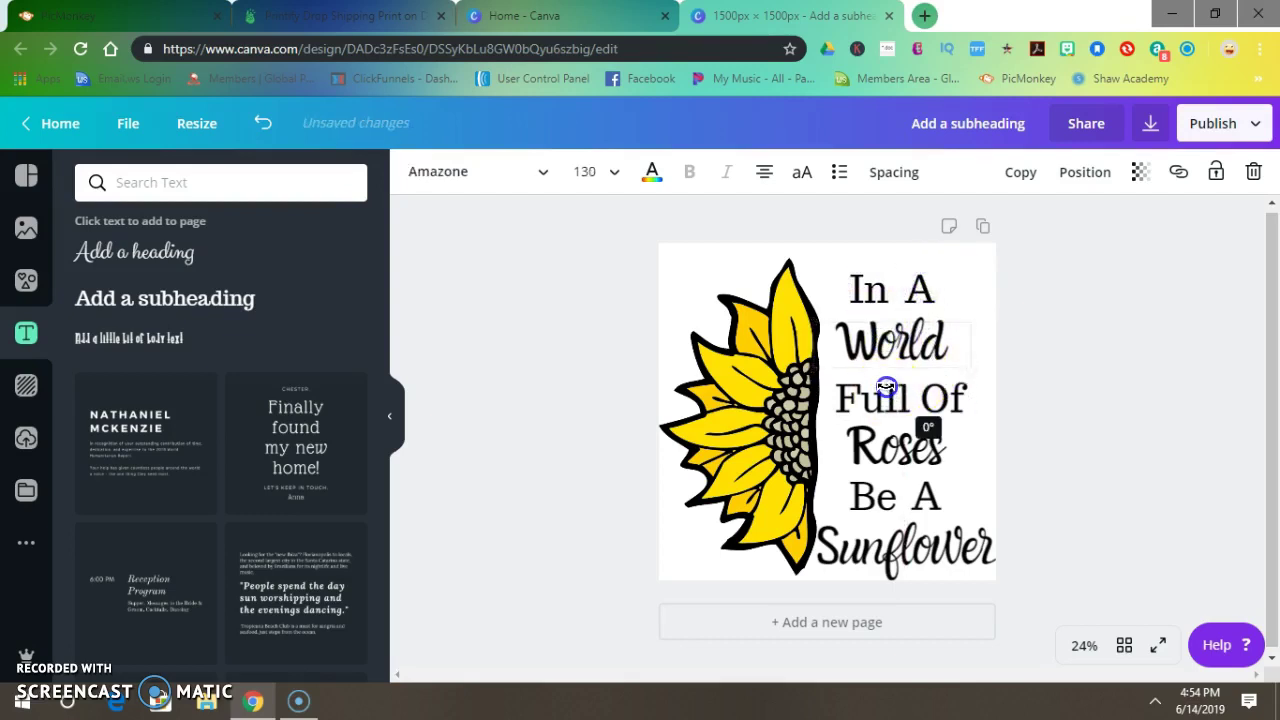
left_click(893, 450)
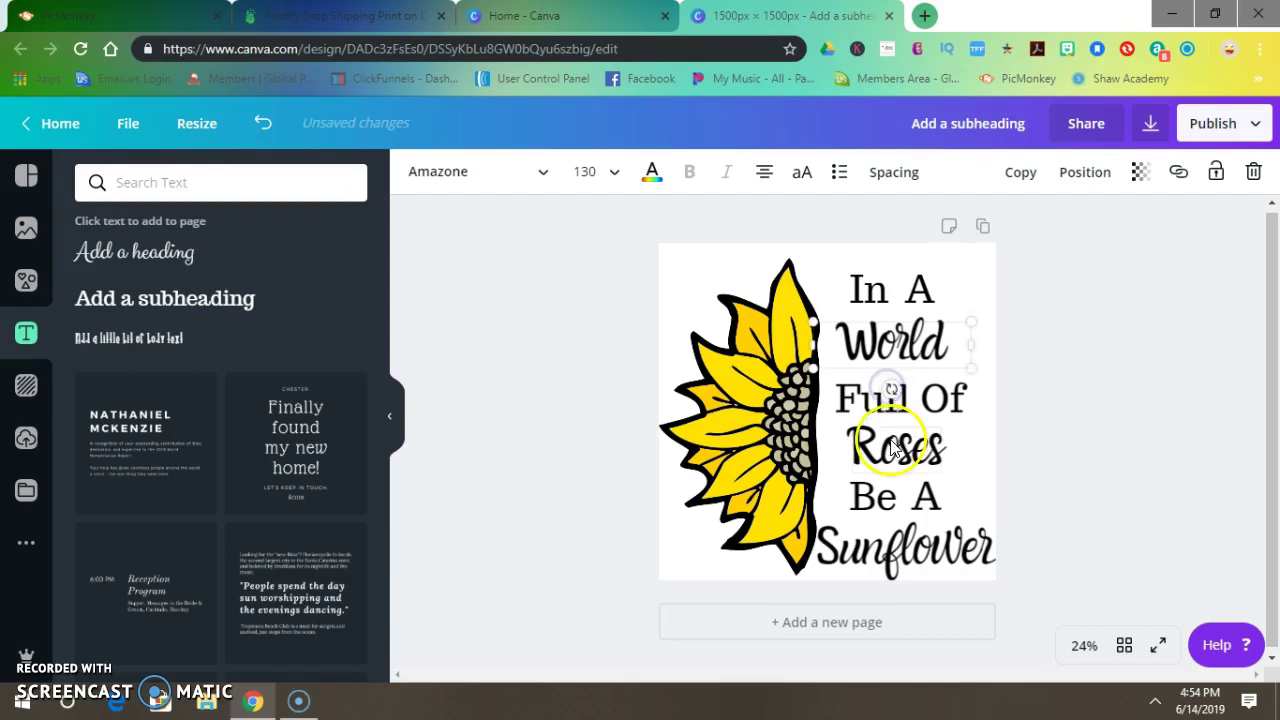
left_click(901, 502)
left_click(957, 397)
left_click(878, 449)
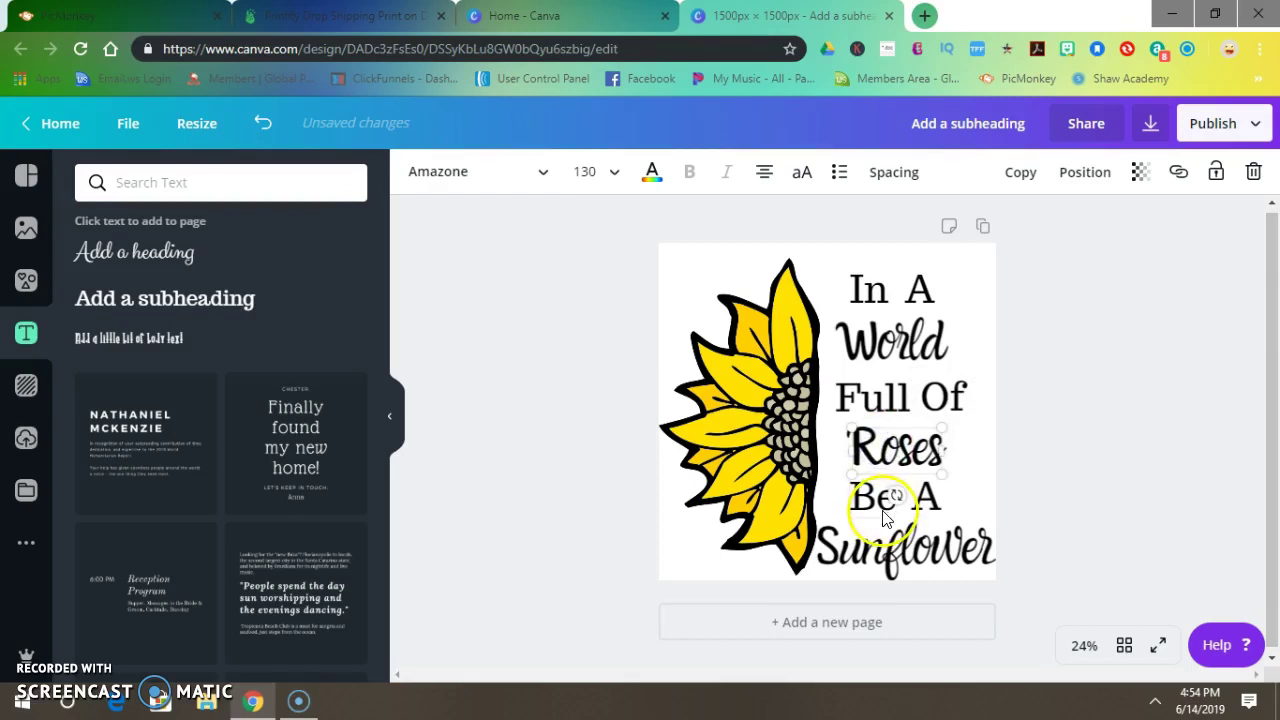
left_click(880, 505)
left_click(957, 502)
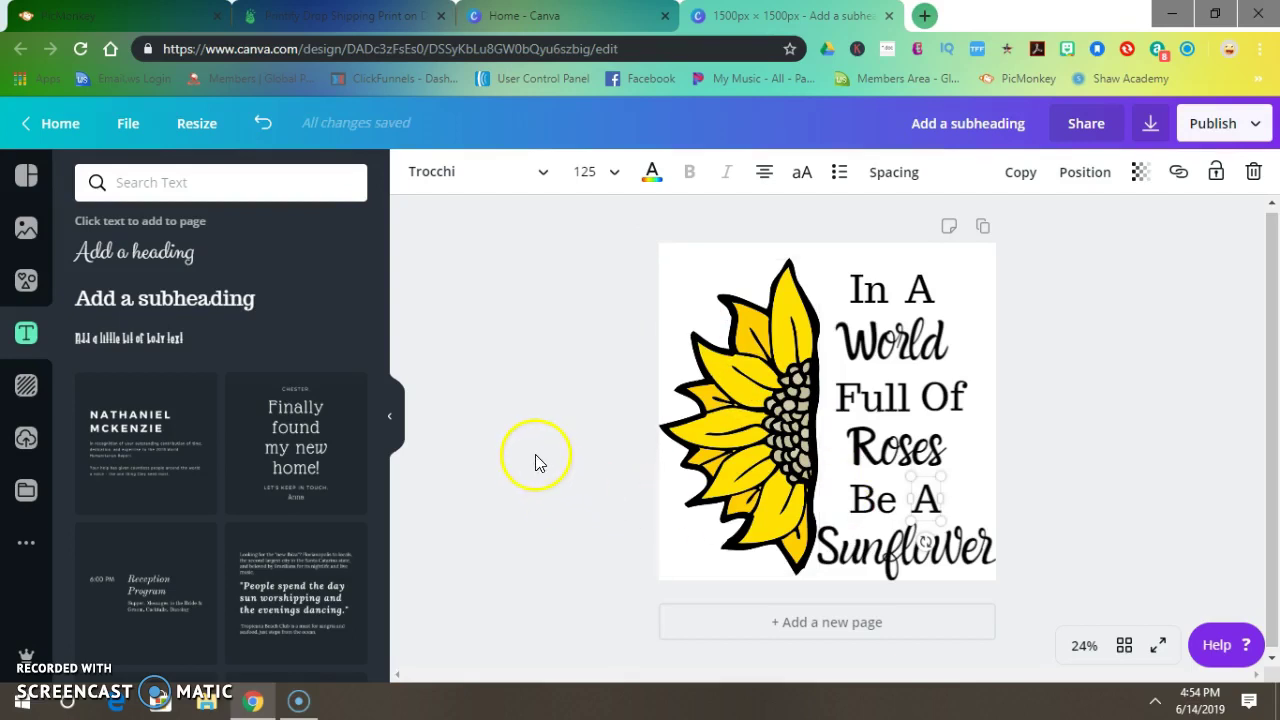
left_click(857, 293)
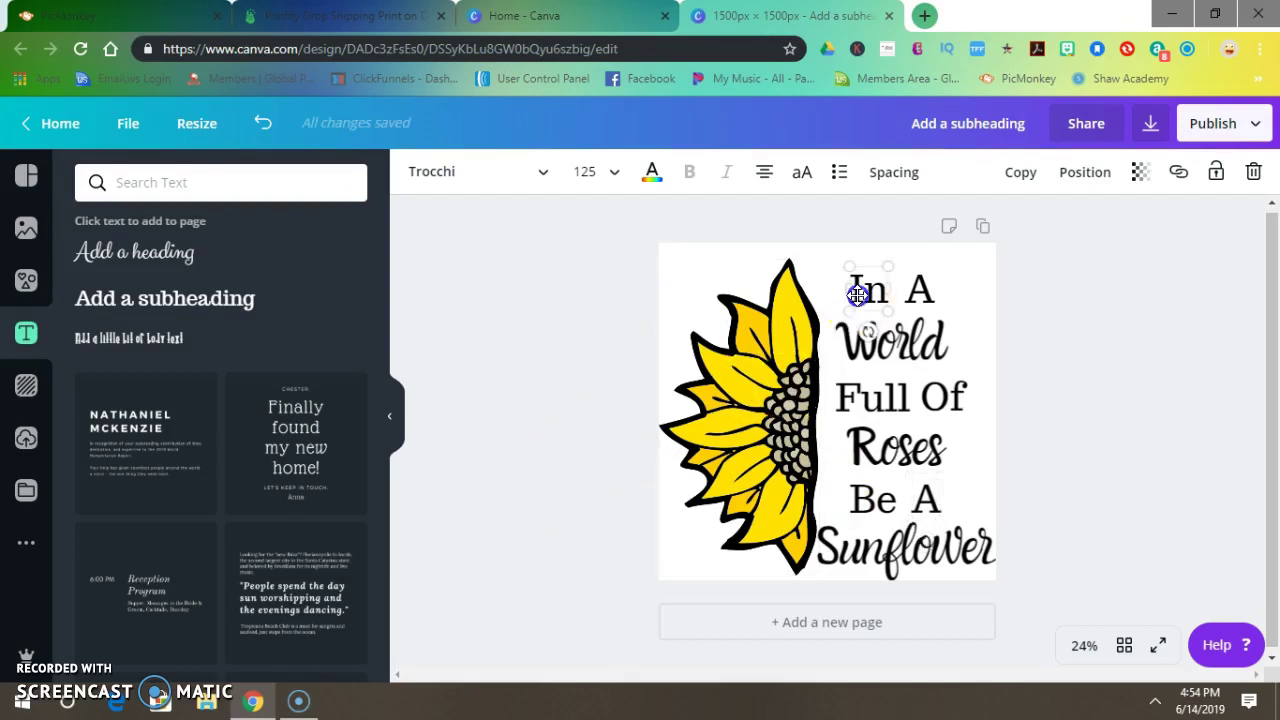
left_click(930, 287)
left_click(915, 288)
Recheck World, Of, Roses, Be A and Sunflower, then deselect everything
left_click(889, 352)
left_click(966, 314)
left_click(945, 332)
left_click(924, 362)
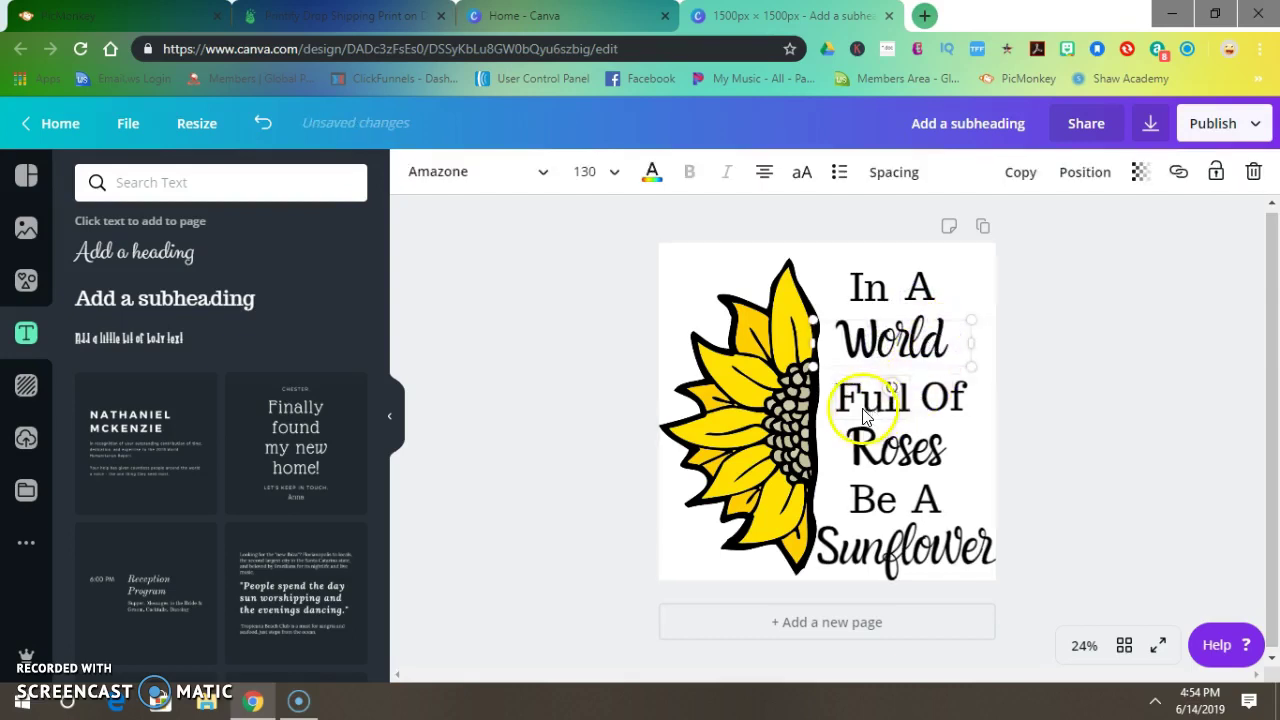
left_click(858, 400)
left_click(931, 386)
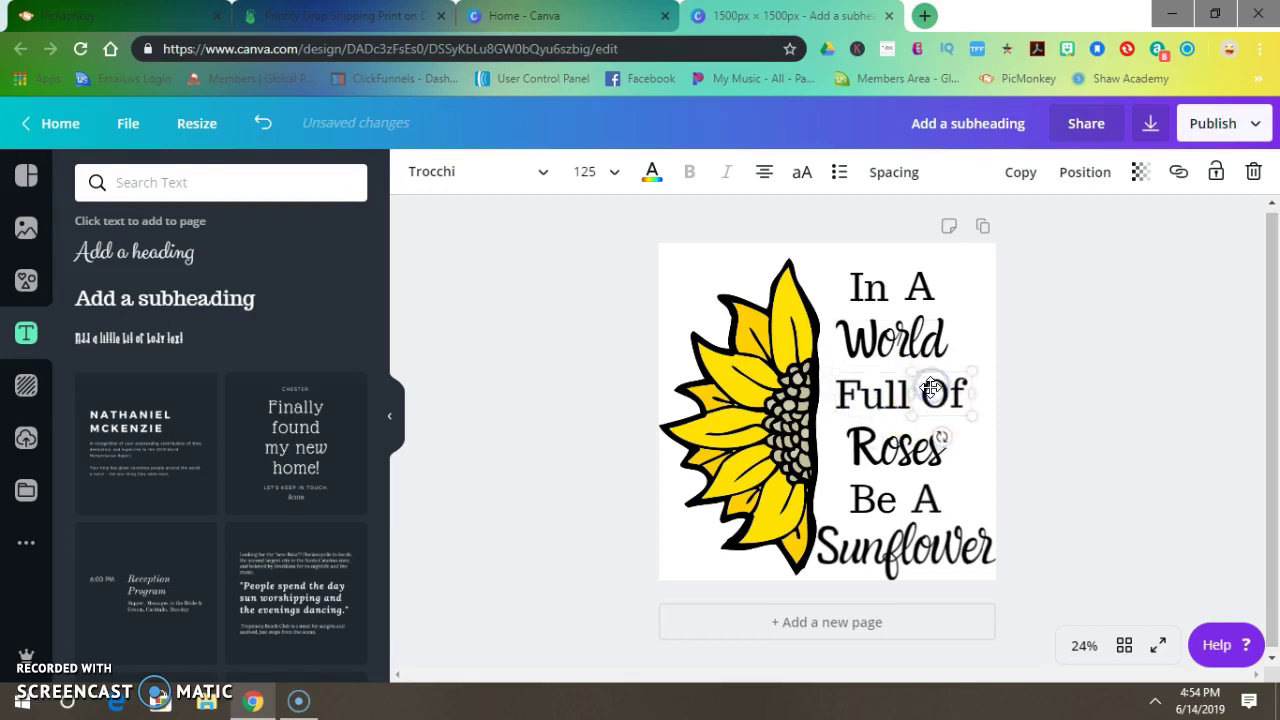
left_click(852, 458)
left_click(864, 492)
left_click(926, 495)
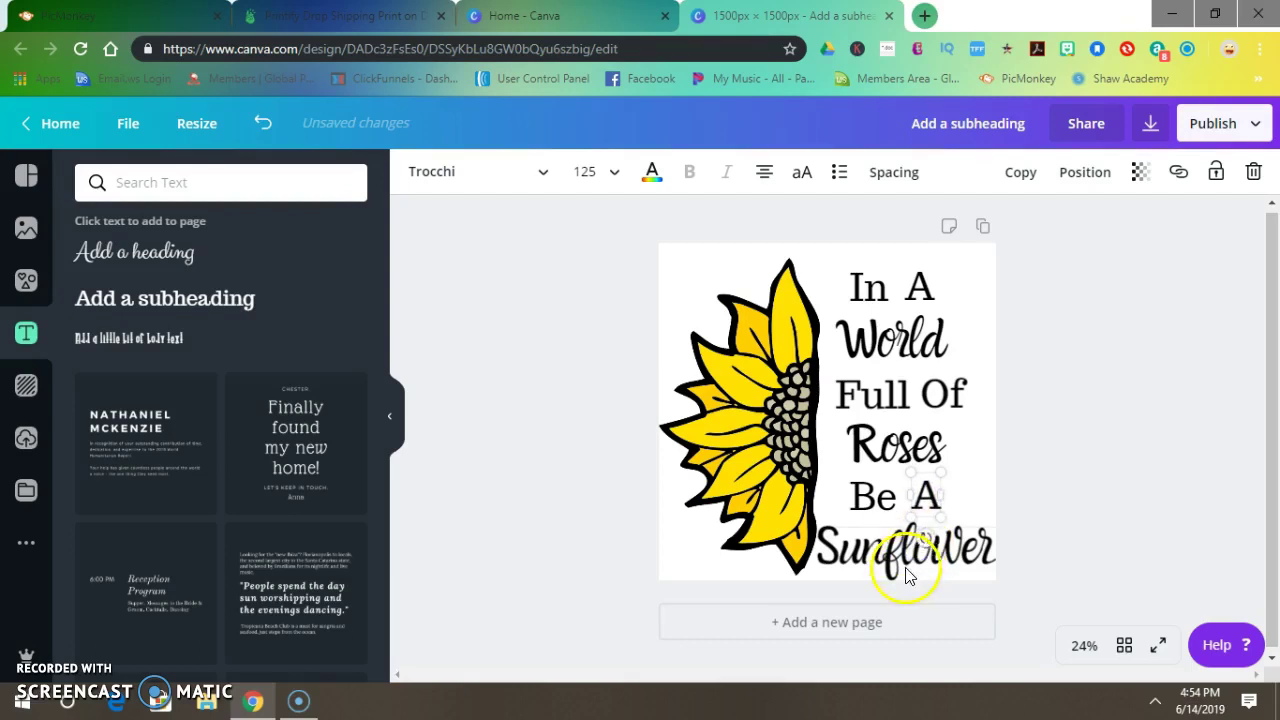
left_click(892, 547)
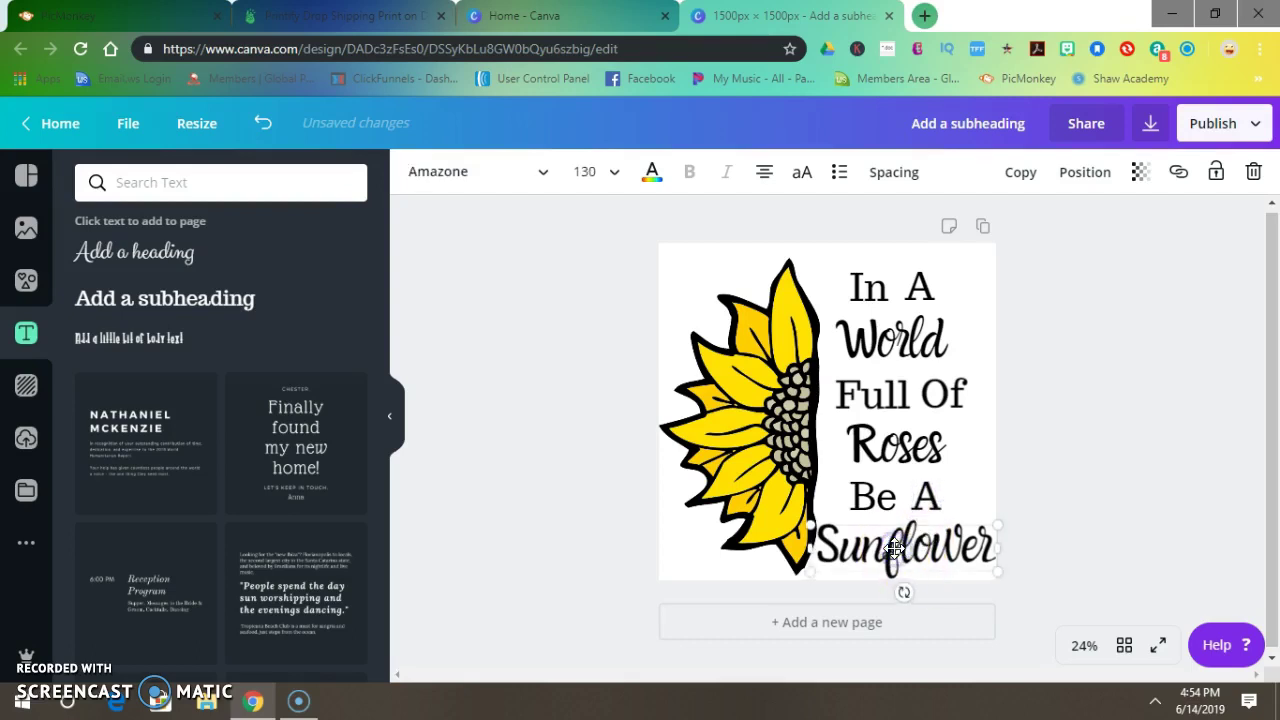
left_click(532, 413)
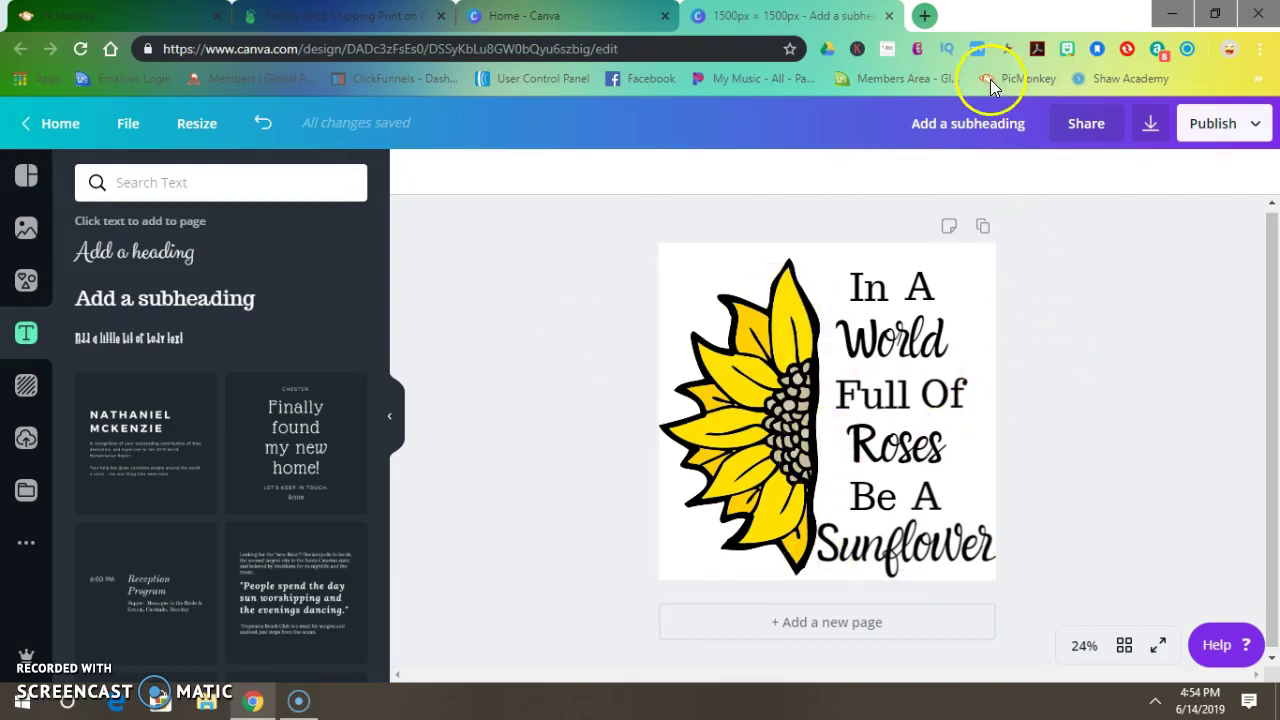
Retitle the design '1500 x 1500 In A World Full Of Roses Be A Sunflower'
left_click(988, 119)
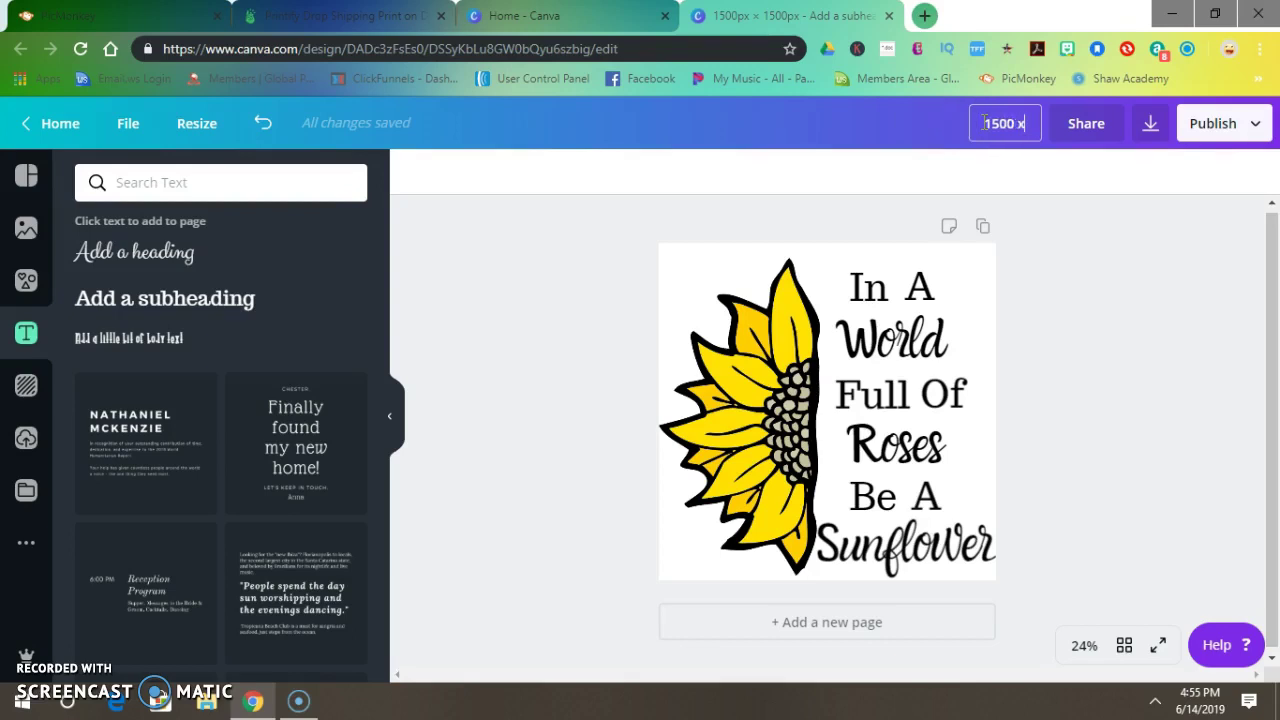
type("1500 x 1500")
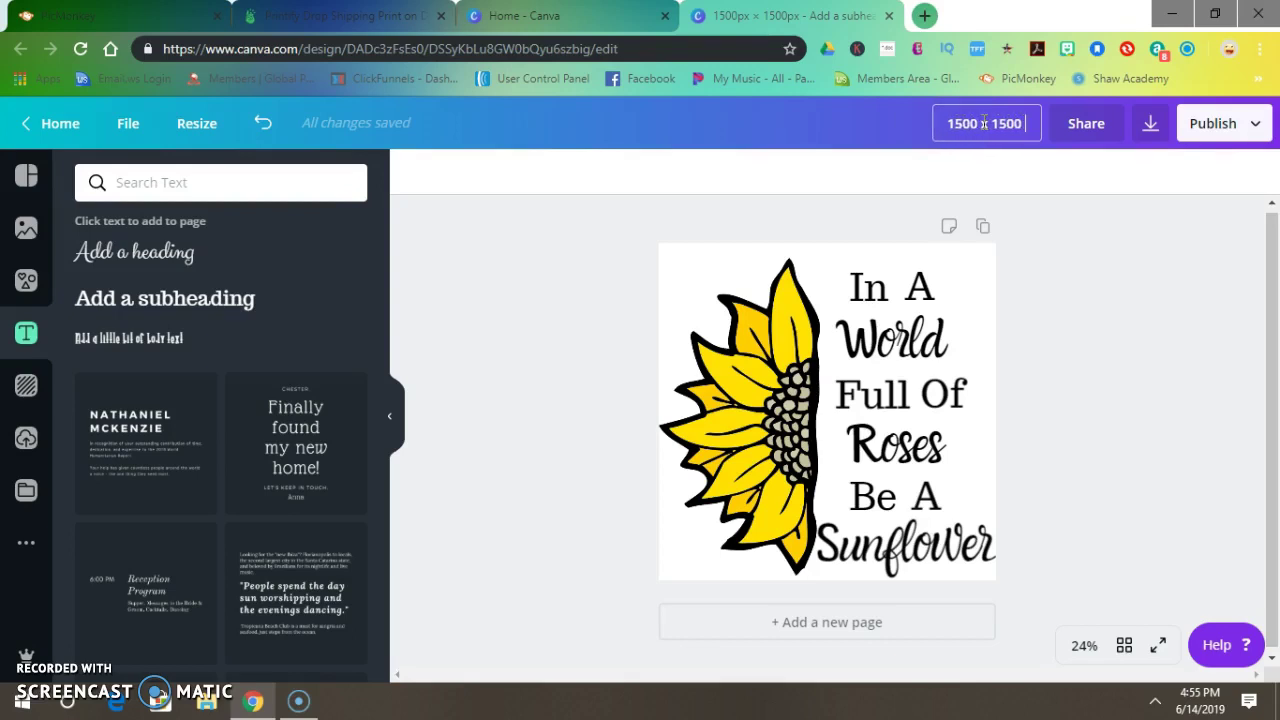
type(" In A World")
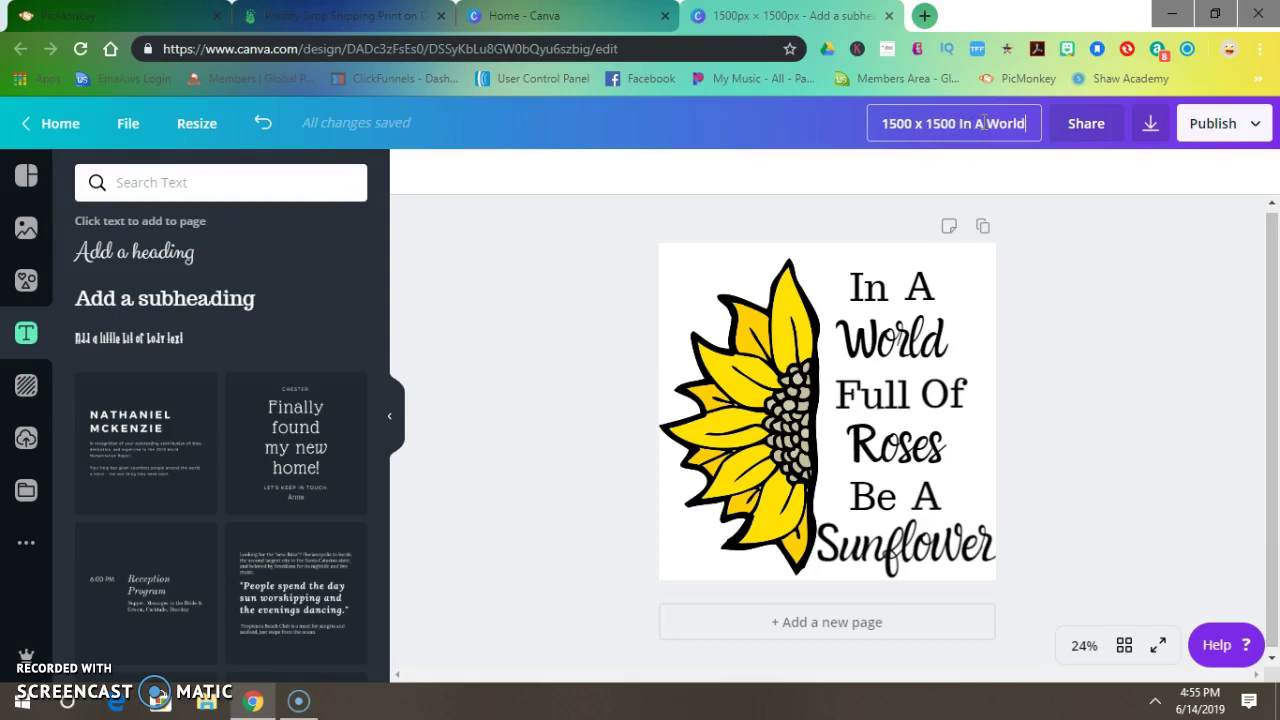
type(" Ful")
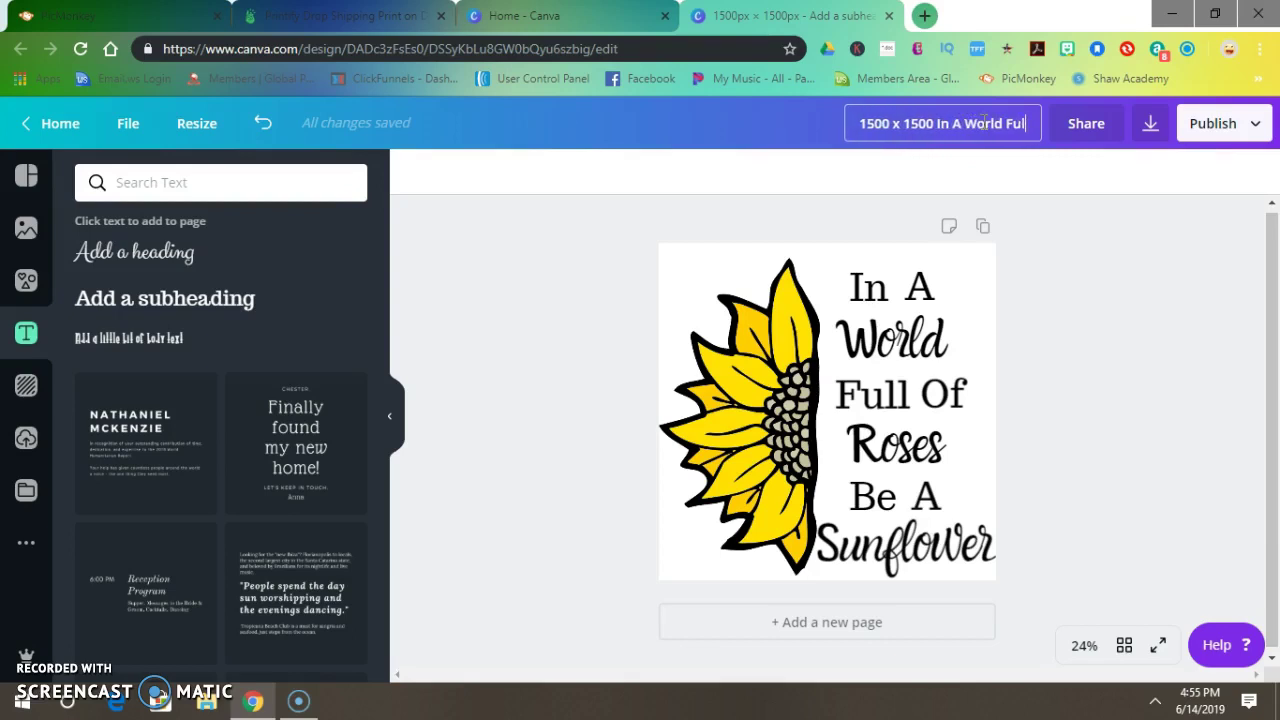
type("l Of Rose")
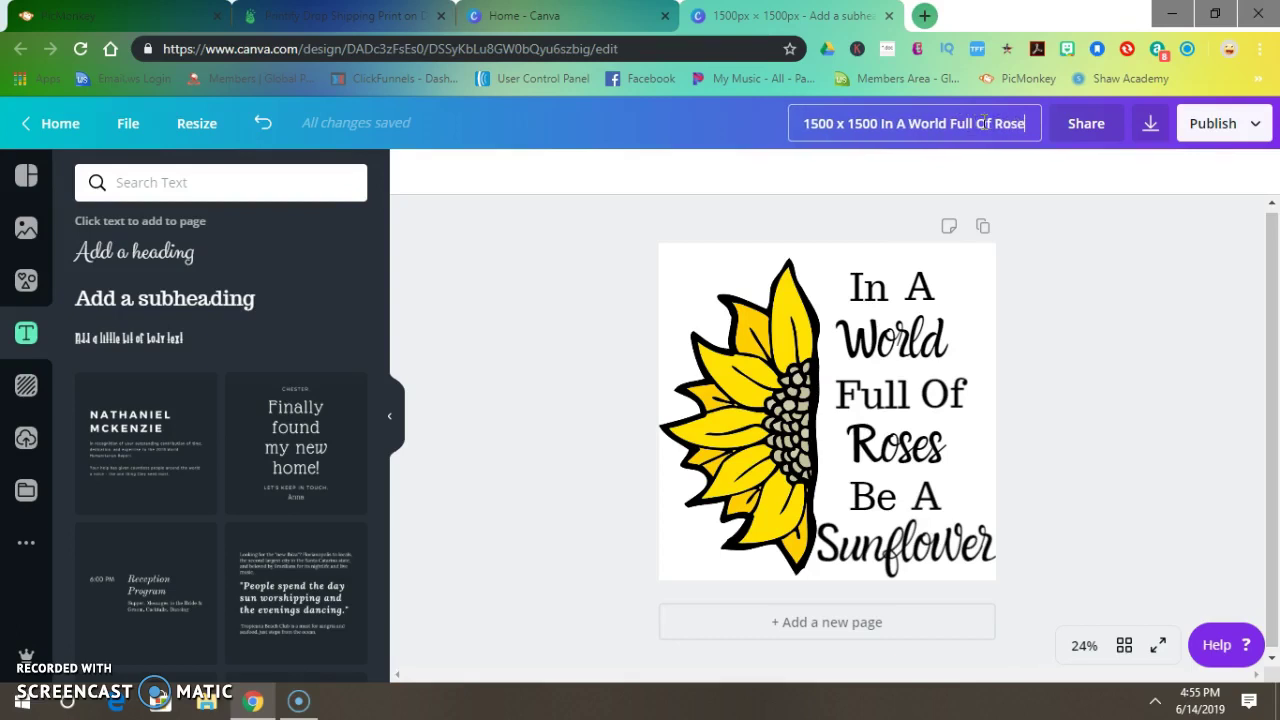
type("s Be A")
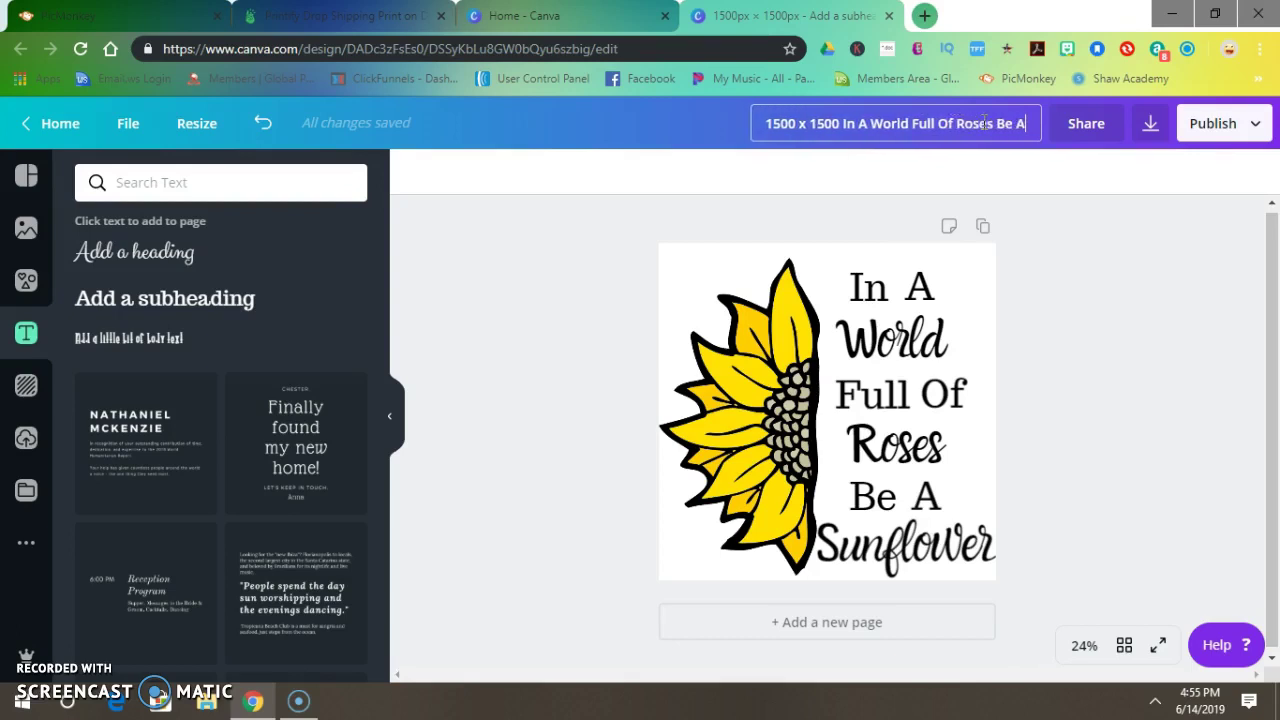
type(" Sunflower")
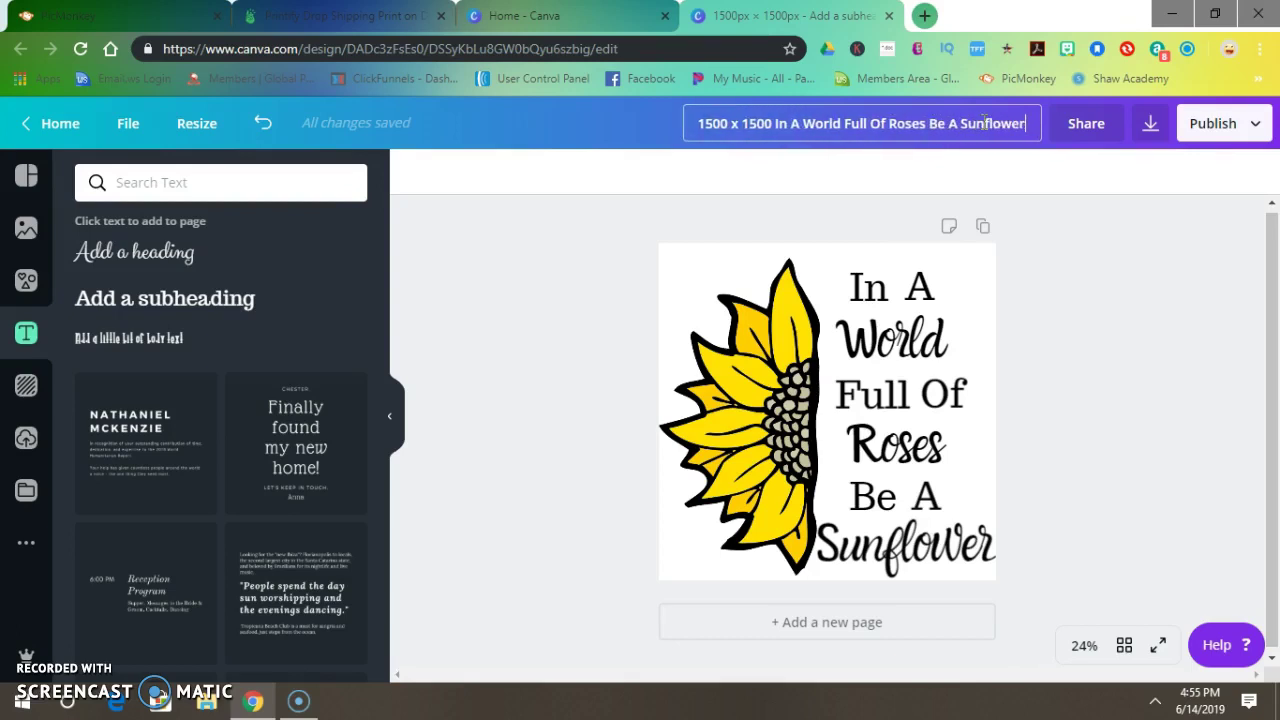
Download the design as a PNG with a transparent background
left_click(1085, 222)
left_click(1150, 124)
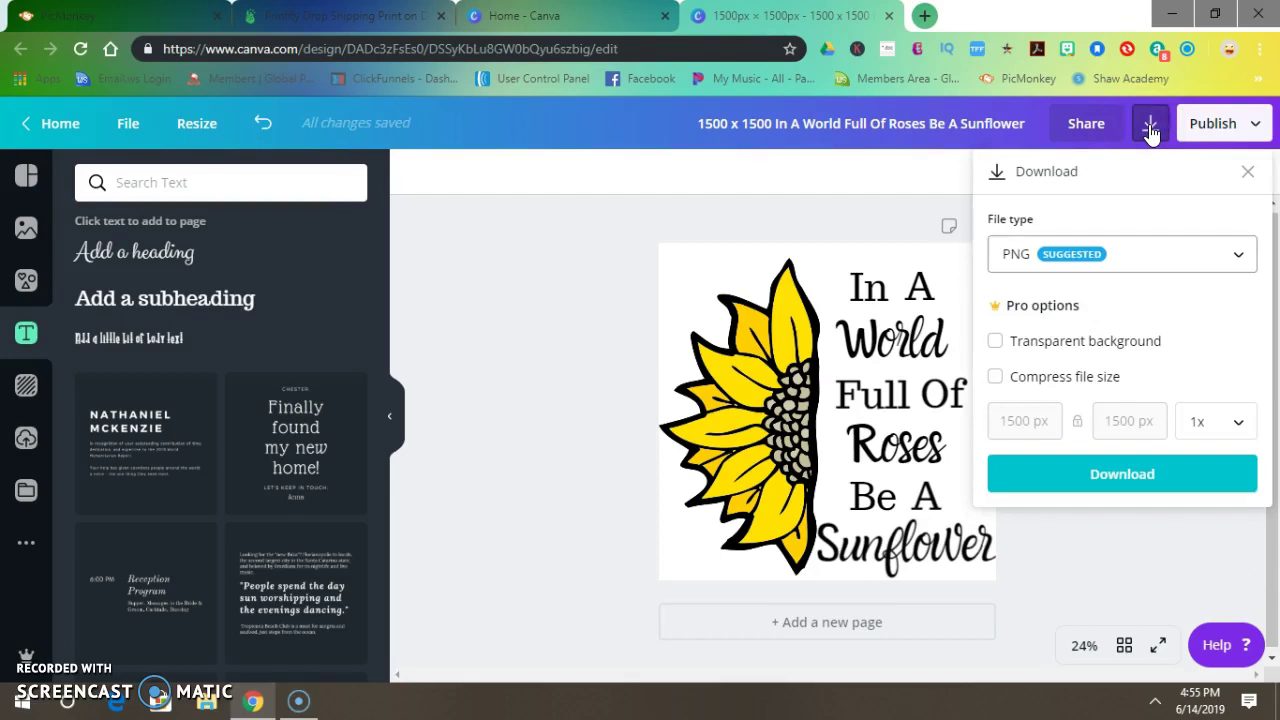
left_click(993, 345)
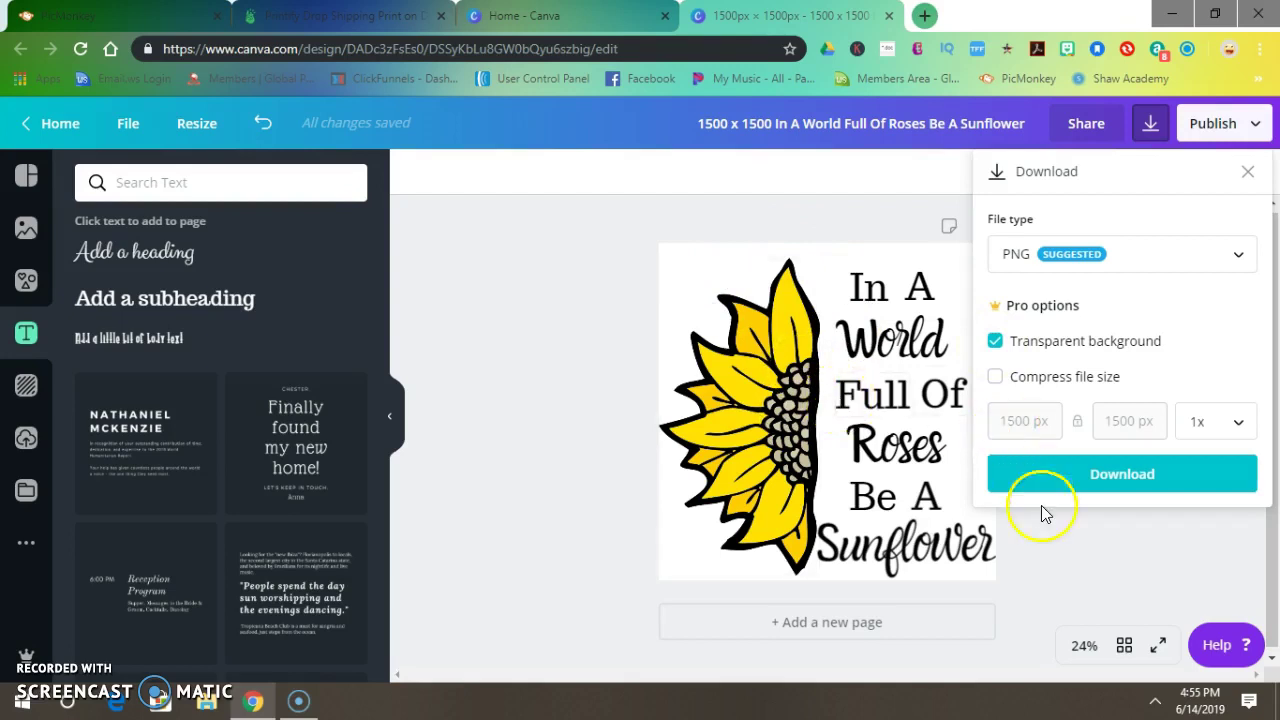
left_click(1046, 476)
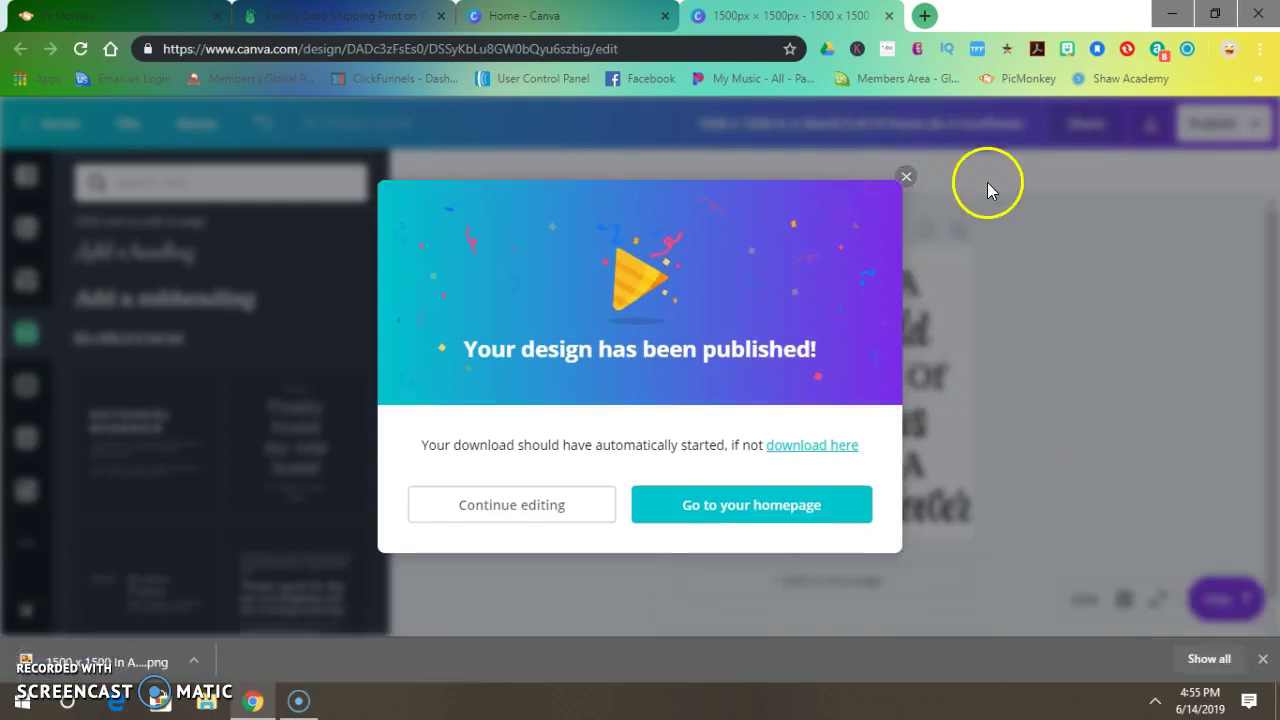
Dismiss the 'Your design has been published!' confirmation
left_click(906, 176)
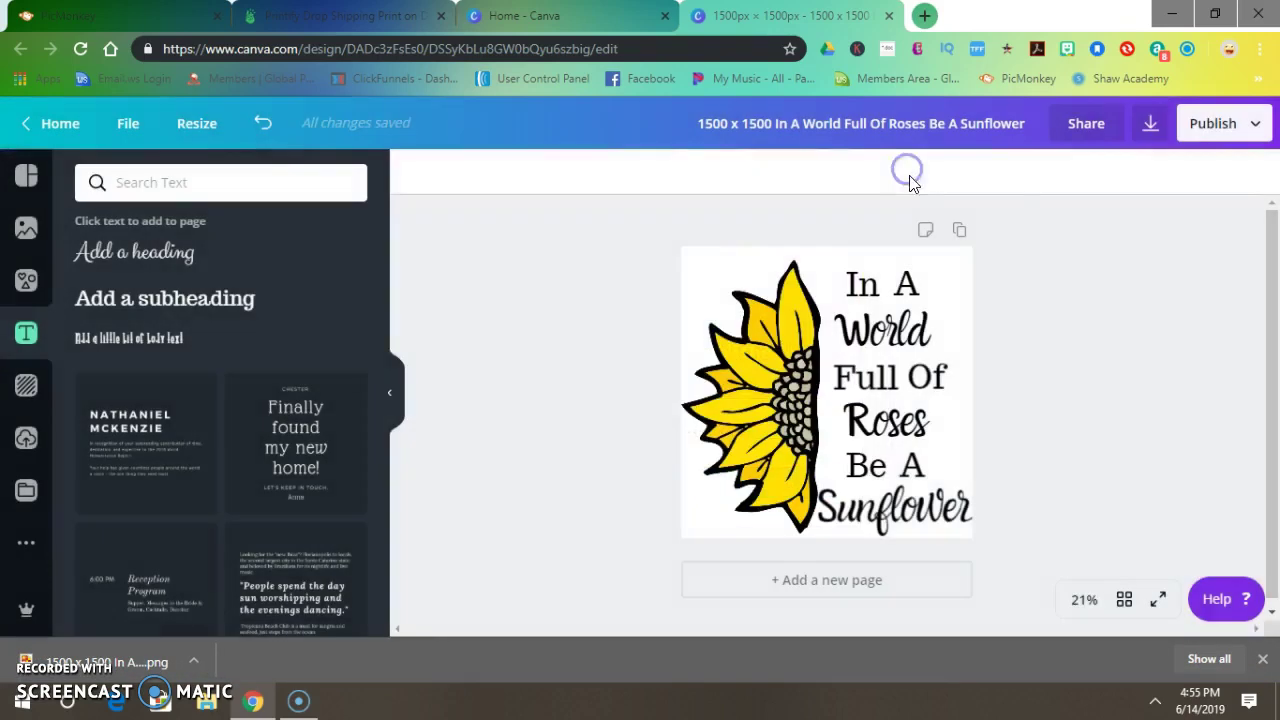